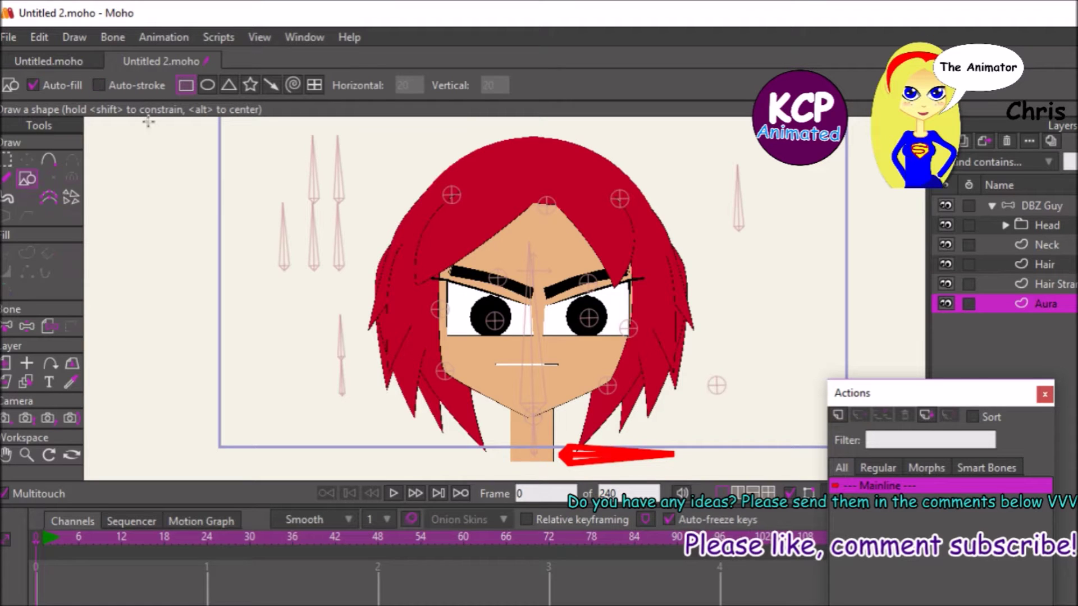
Draw a filled rectangle on the Aura layer that encloses the character's whole head and hair.
left_click_drag(326, 129, 715, 476)
left_click(49, 160)
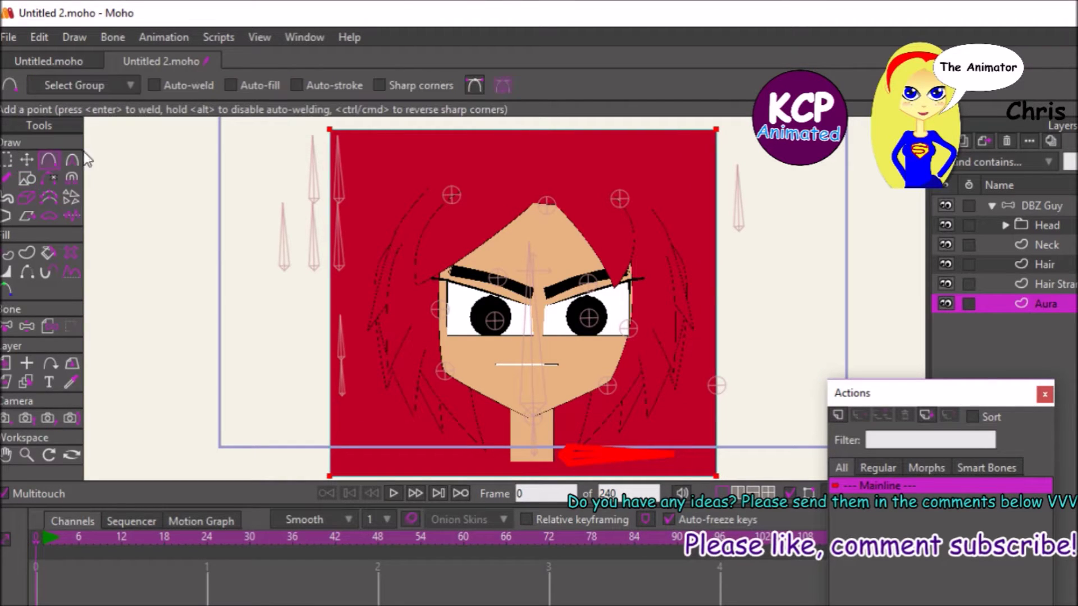
left_click_drag(726, 244, 827, 164)
key("ctrl+z")
Enable sharp corners for added points and add one mid-way along the rectangle's upper edge, pulled slightly downward.
left_click(379, 85)
left_click_drag(530, 140, 536, 167)
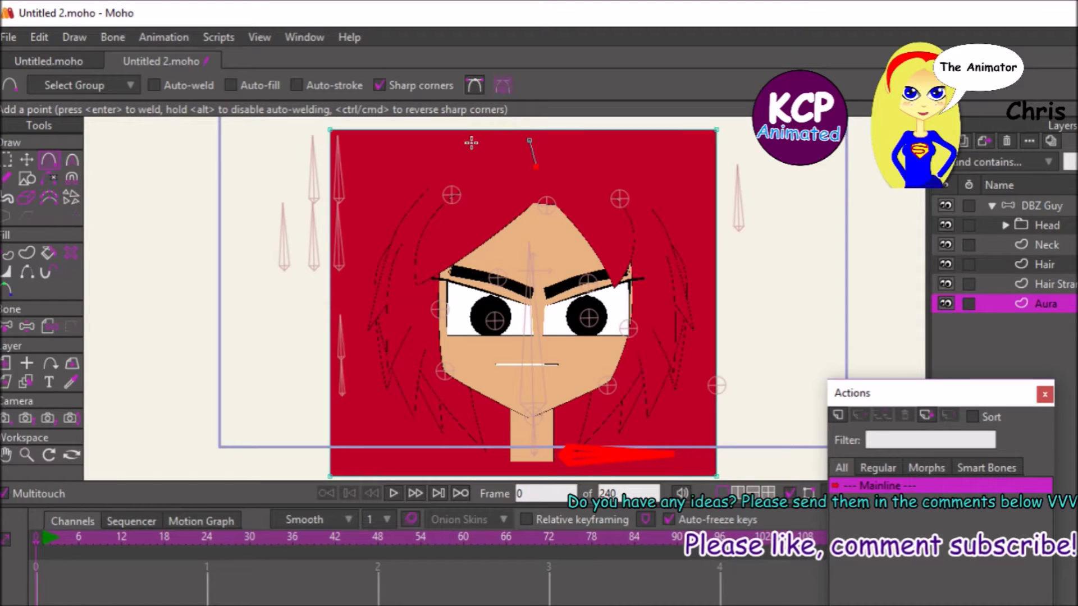
key("ctrl+z")
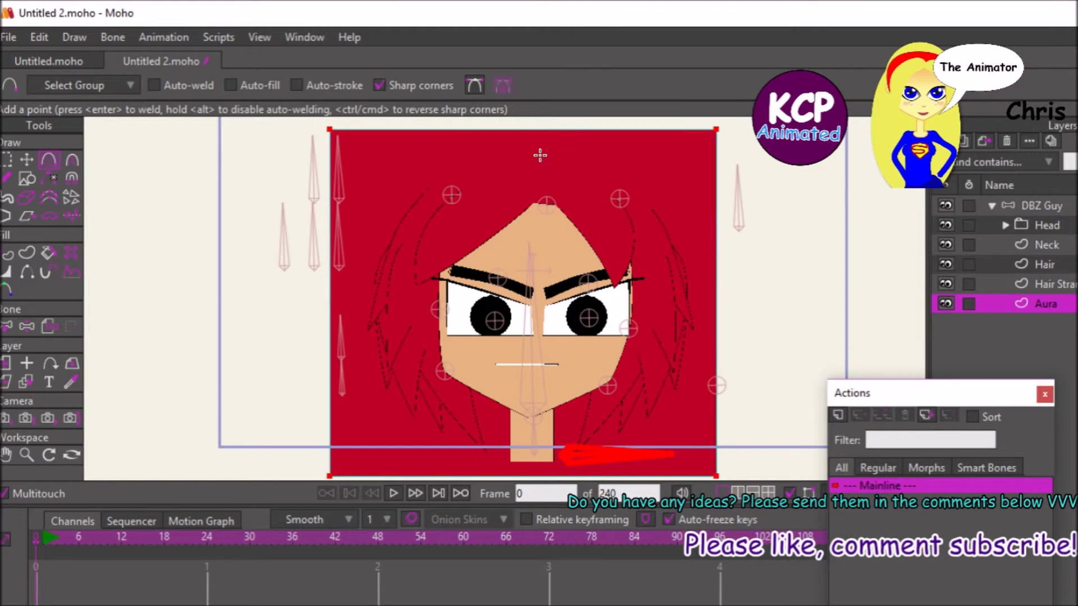
mouse_move(544, 130)
left_mouse_down()
mouse_move(545, 166)
mouse_move(546, 137)
left_mouse_up()
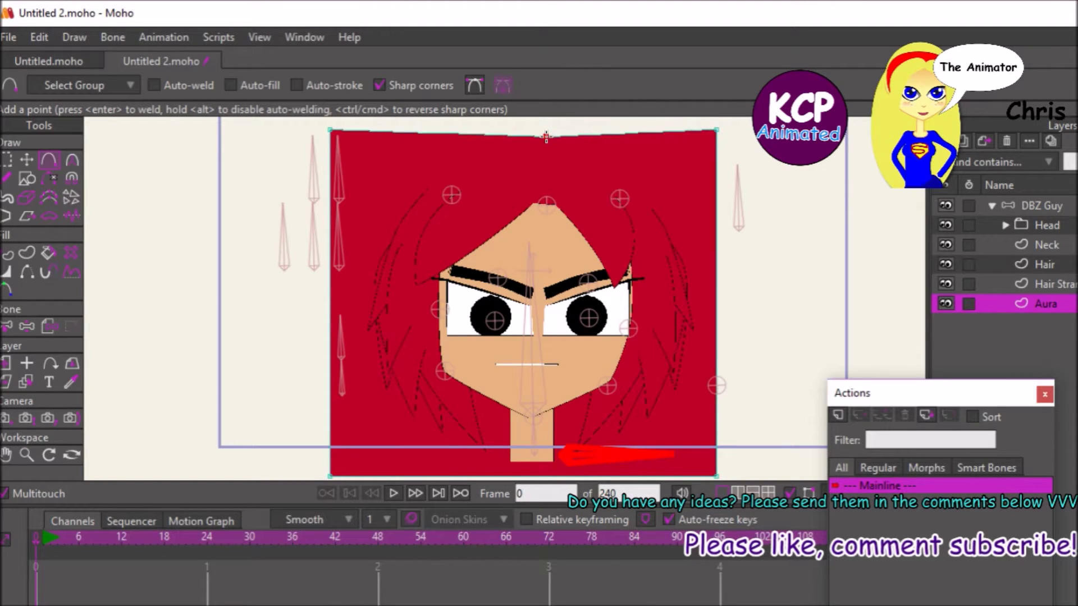
Add sharp points along the rectangle's right edge, alternating outward and inward to form two long aura spikes.
left_click_drag(716, 280, 851, 100)
left_click_drag(752, 122, 728, 262)
left_click_drag(781, 328, 920, 211)
left_click_drag(881, 169, 752, 311)
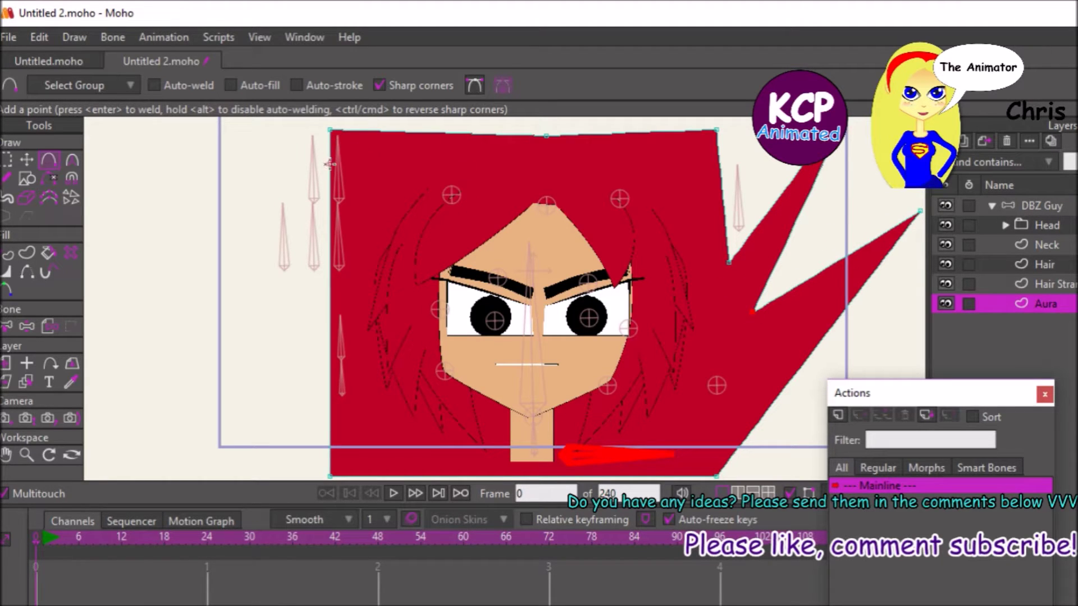
Add two sharp points on the aura's left edge, one pulled inward as a notch and one outward as a spike.
left_click_drag(332, 230, 369, 231)
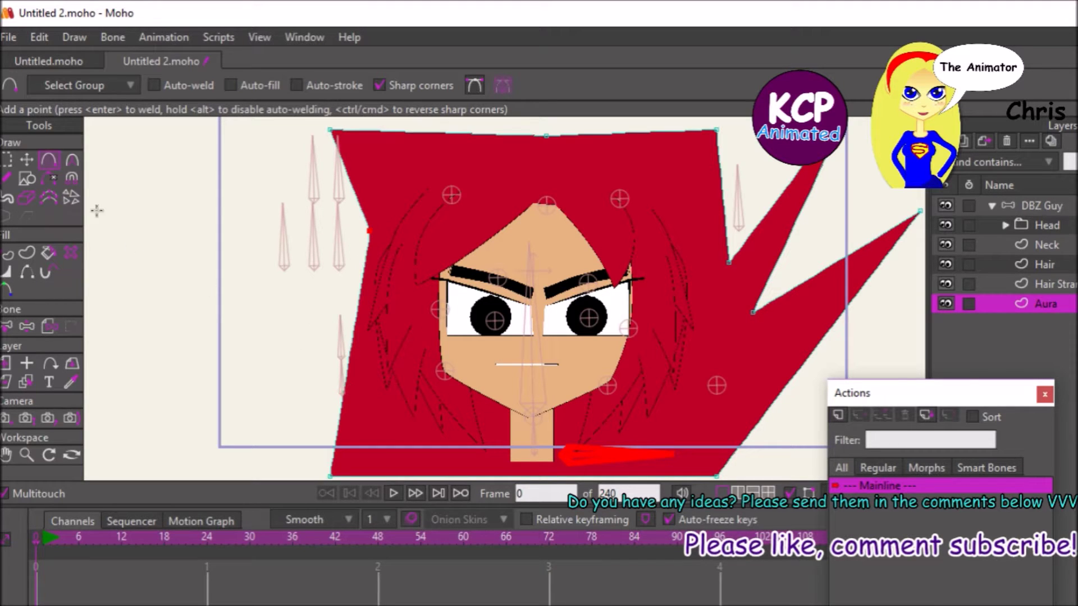
left_click(8, 160)
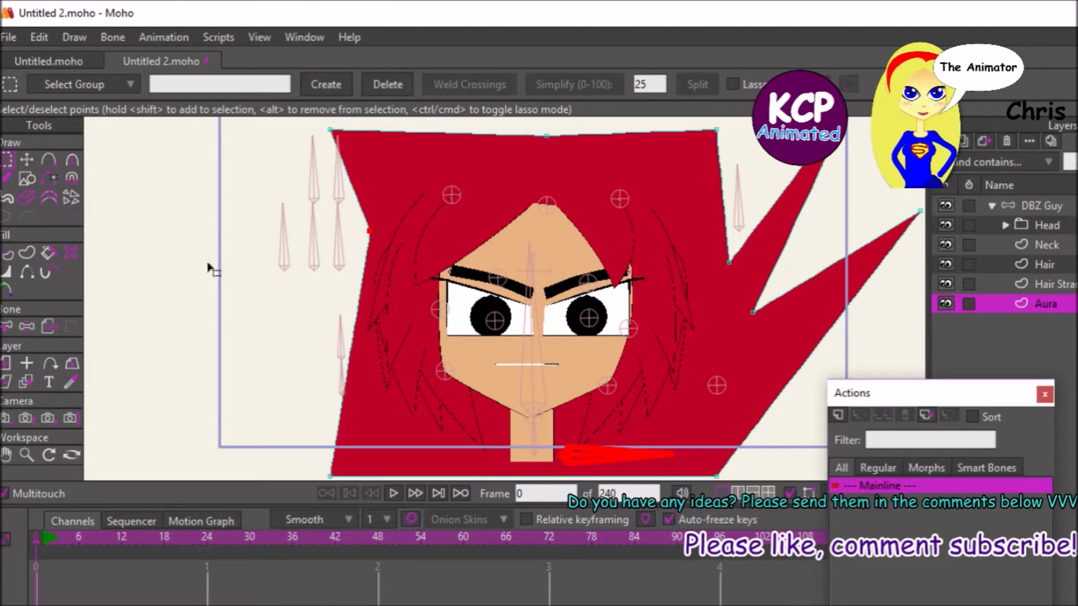
left_click(49, 160)
left_click_drag(350, 333, 221, 119)
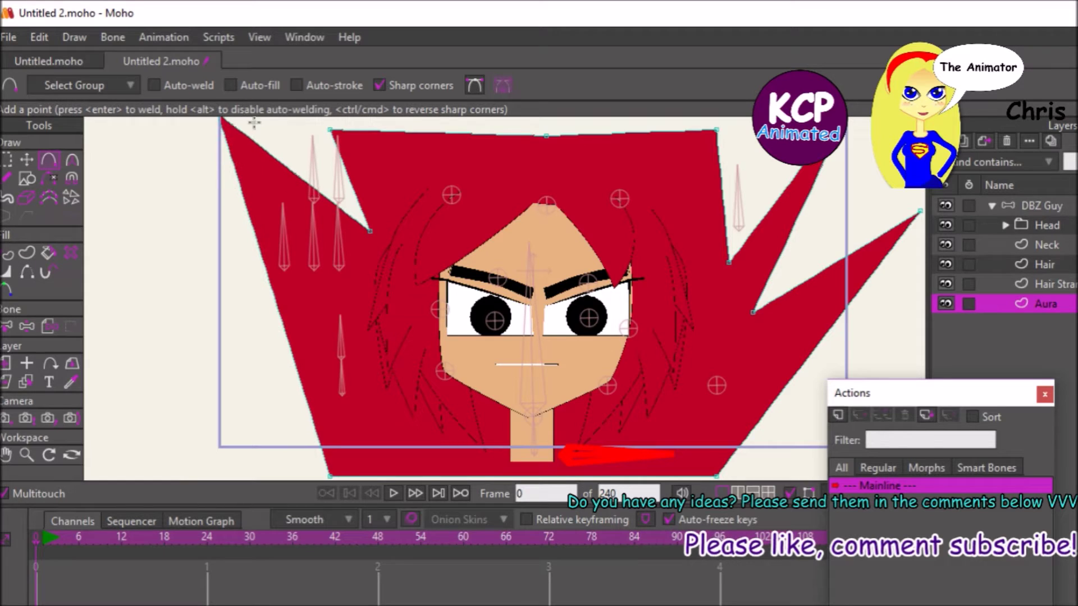
Move the aura shape's two upper corner points beyond the frame to form tall spikes.
left_click(26, 160)
left_click_drag(716, 130, 828, 61)
left_click_drag(329, 130, 346, 111)
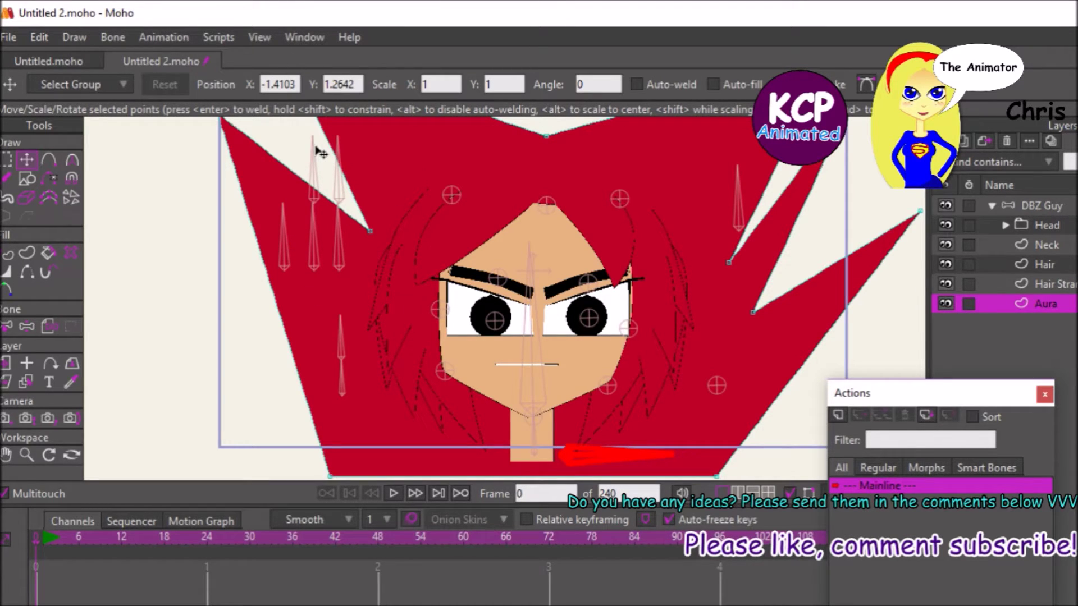
scroll(320, 152, "down", 2)
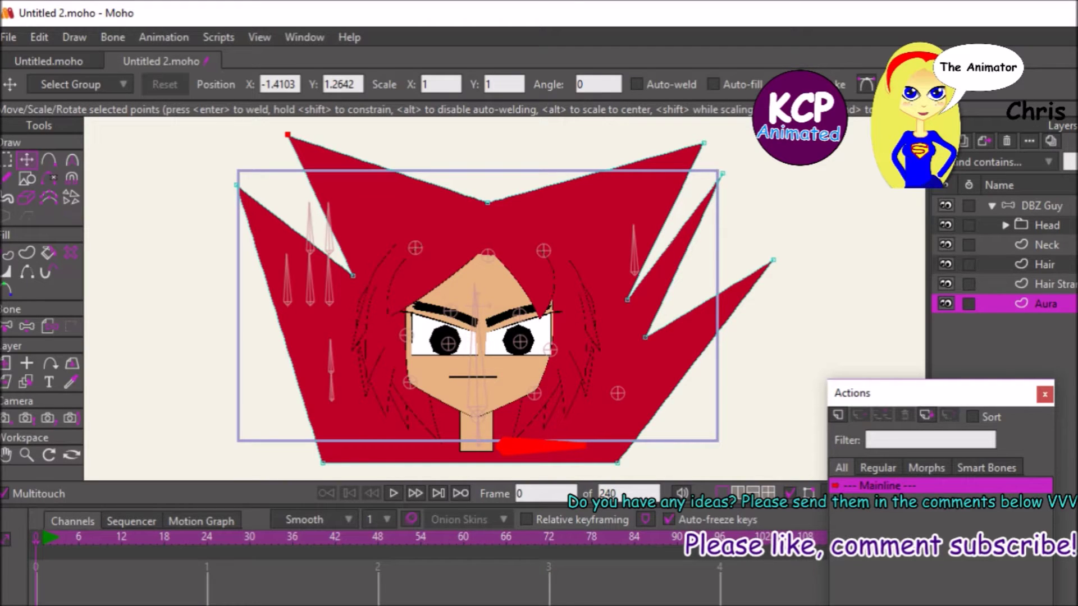
Put the Aura layer into a new group using Group With Selection and name the group Mask.
left_click(964, 140)
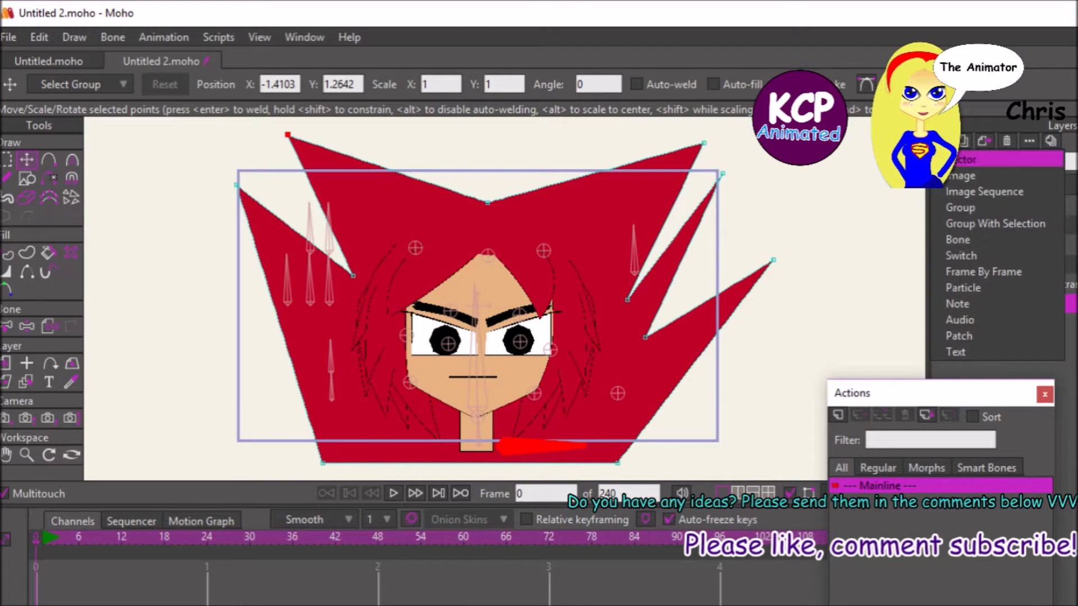
left_click(952, 224)
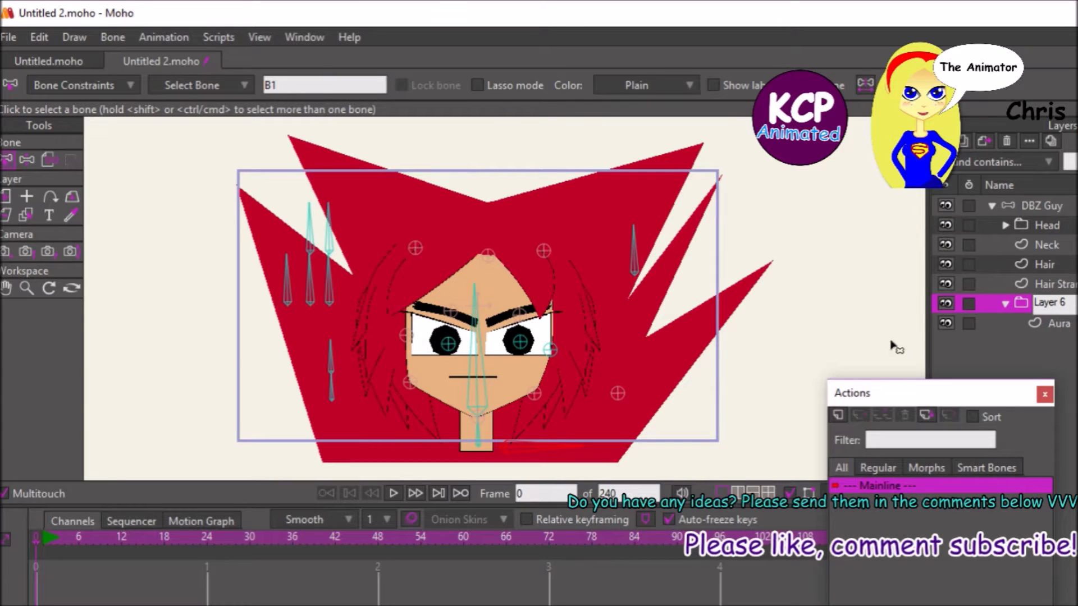
left_click_drag(1072, 304, 992, 274)
type("Mask")
key("Return")
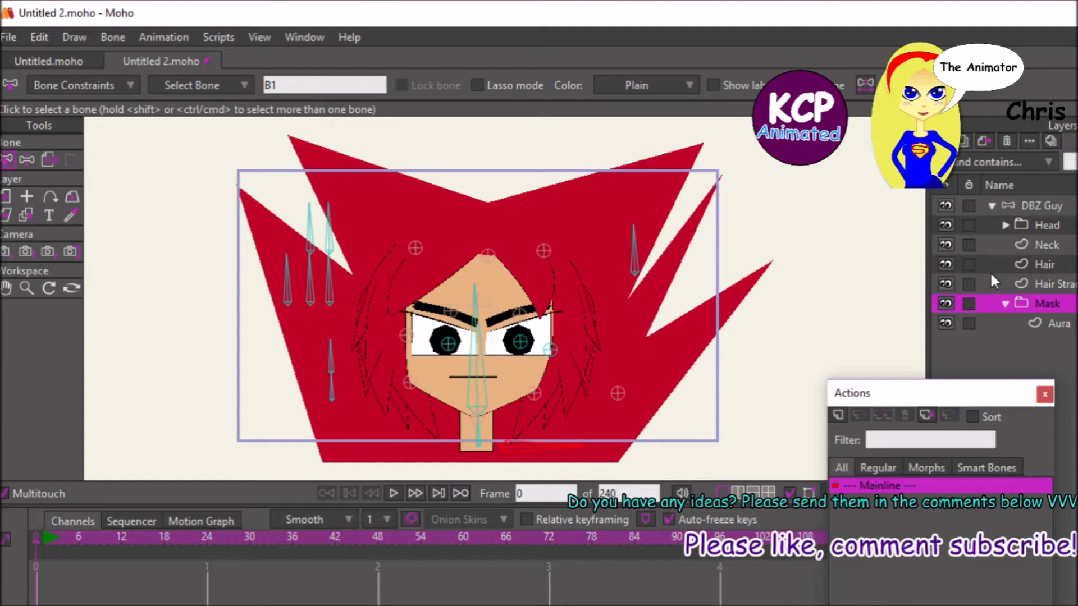
Set the Mask group's group masking to Hide all.
double_click(1060, 303)
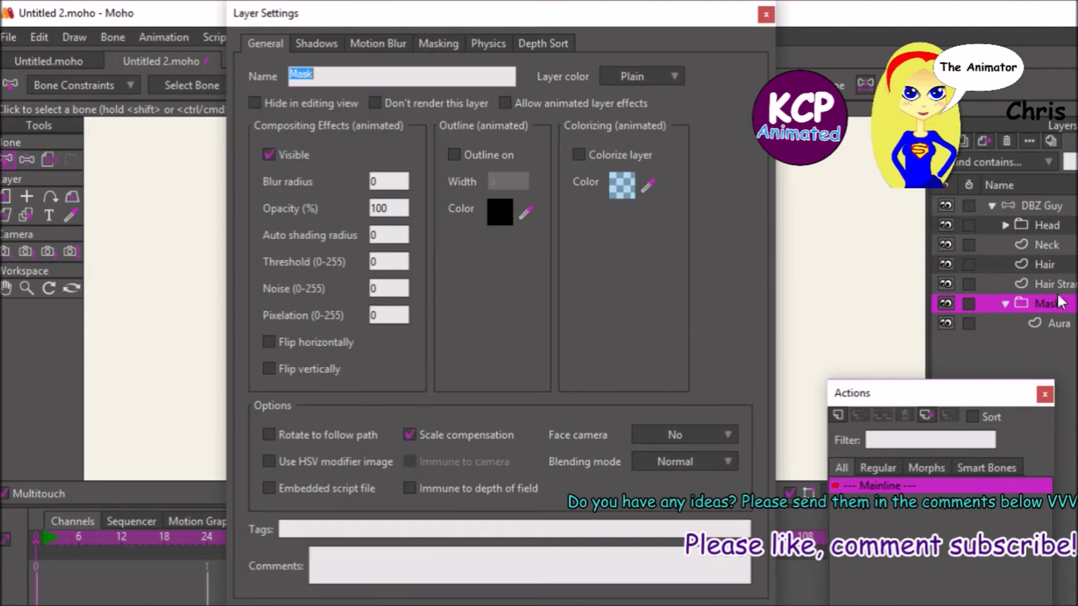
left_click(437, 42)
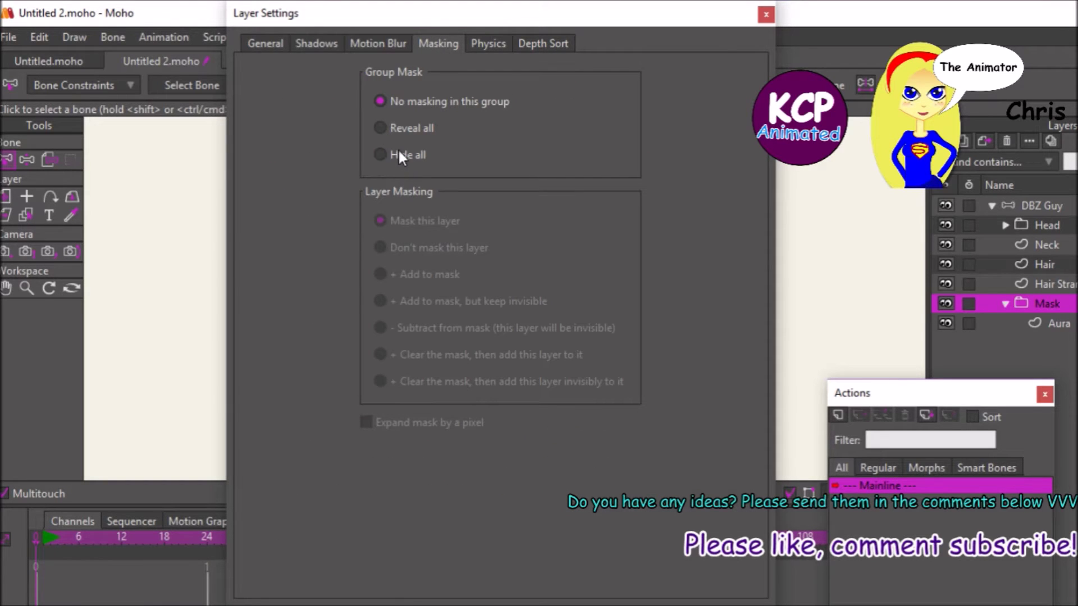
key("Return")
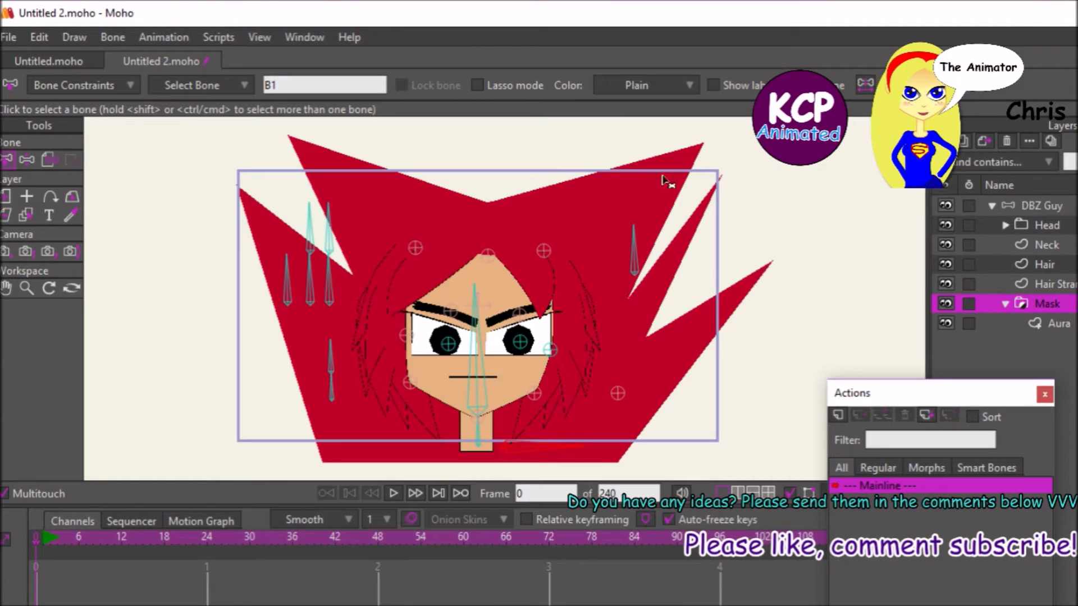
Set the Aura layer's masking to "Add to mask, but keep invisible".
left_click(1066, 324)
double_click(1067, 325)
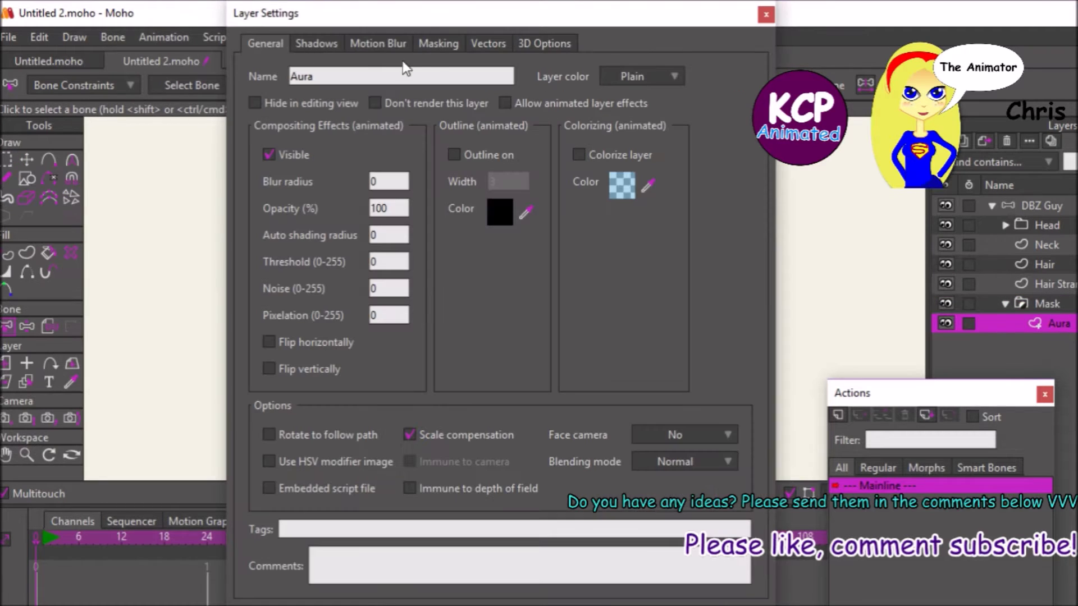
left_click(438, 40)
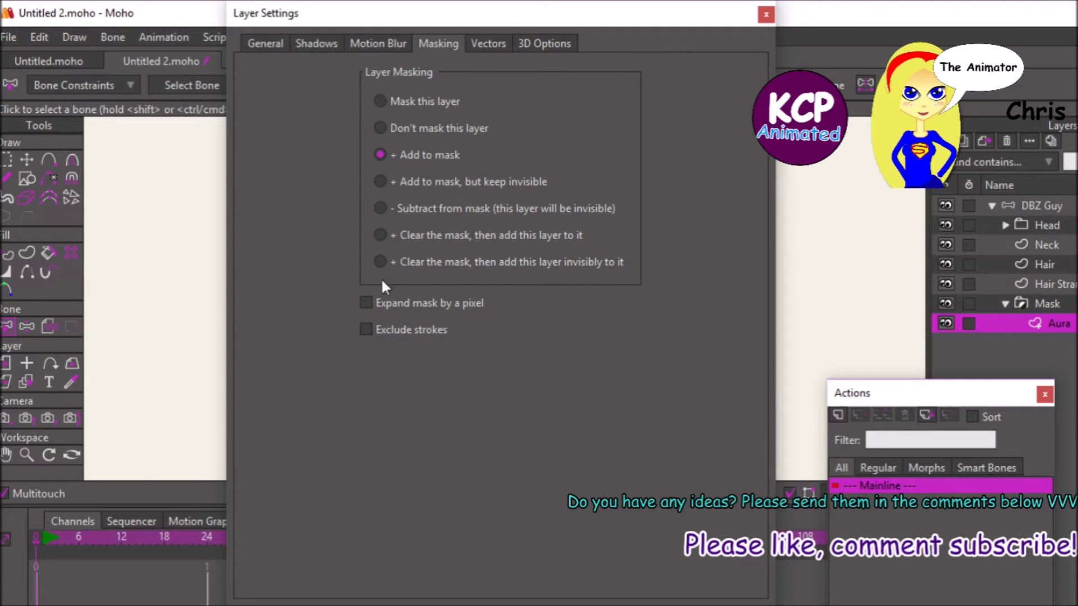
left_click(413, 176)
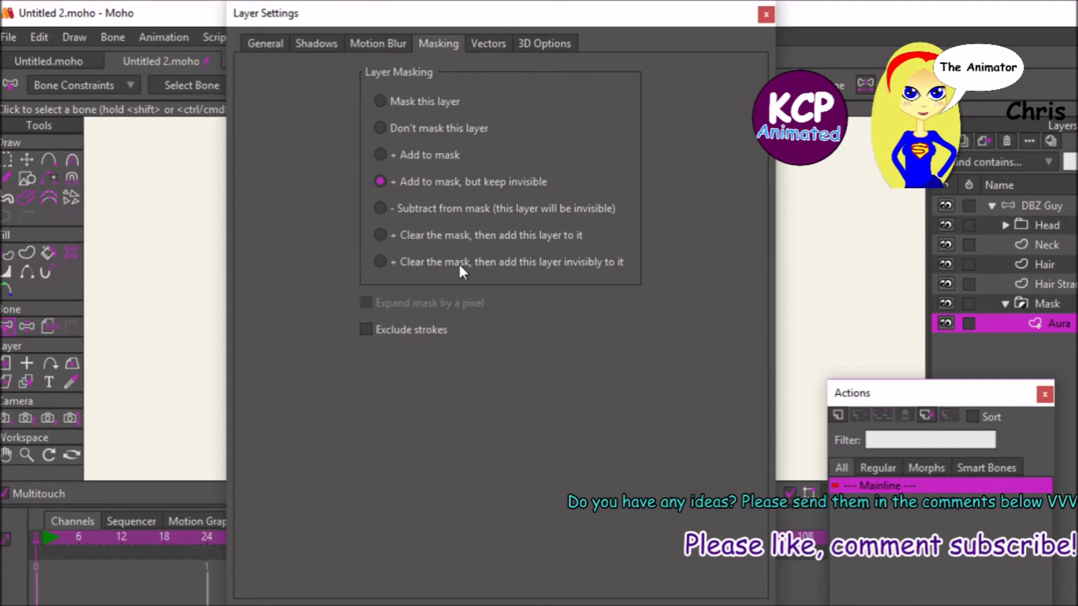
key("Return")
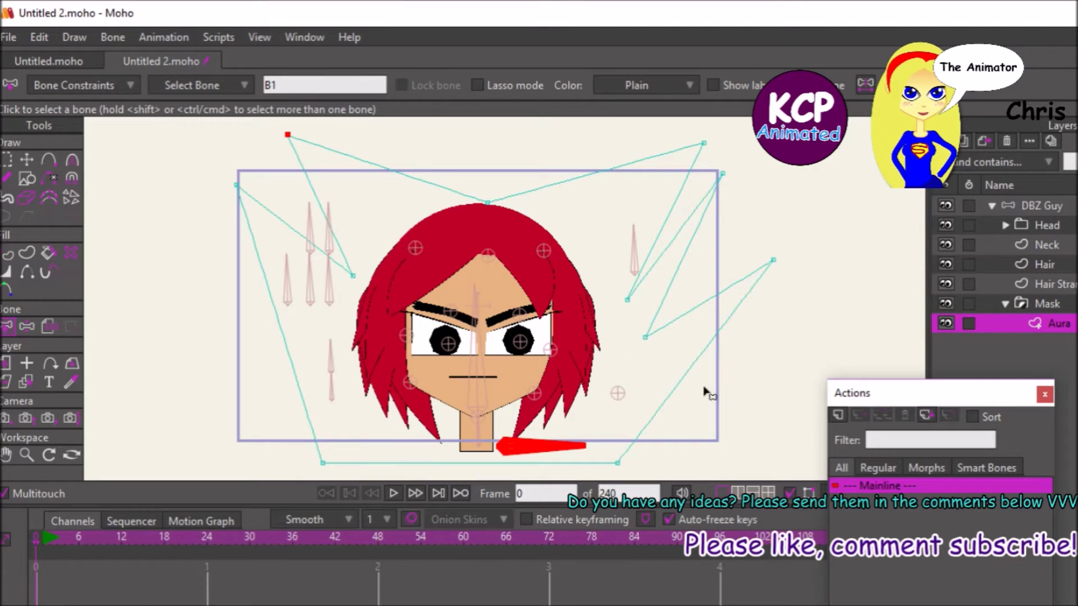
Turn on noisy fills and animated noise for the Aura layer with an offset of 200 pixels.
double_click(1069, 323)
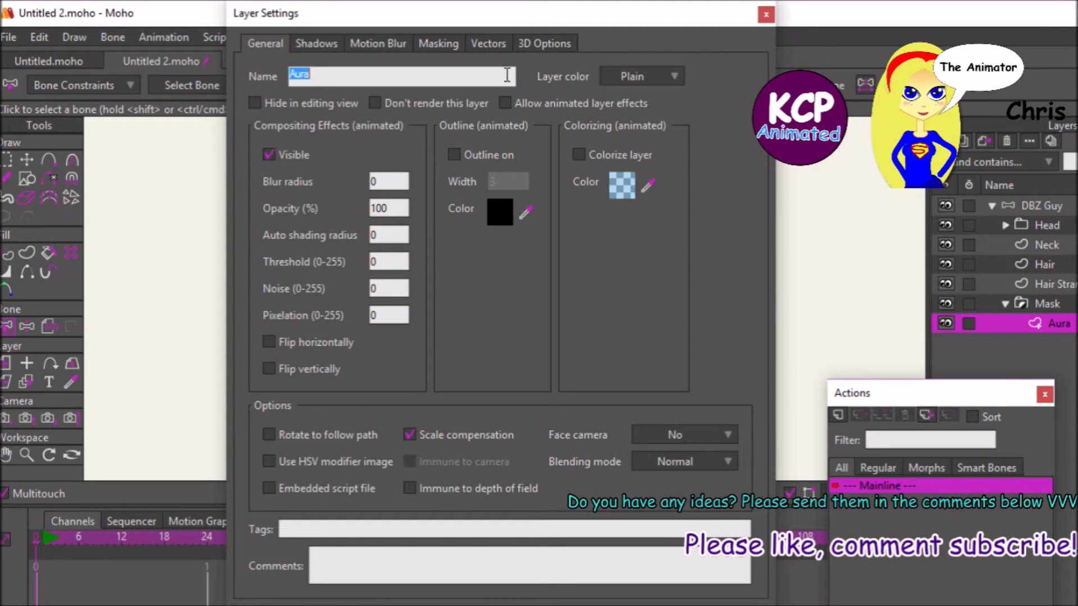
left_click(496, 45)
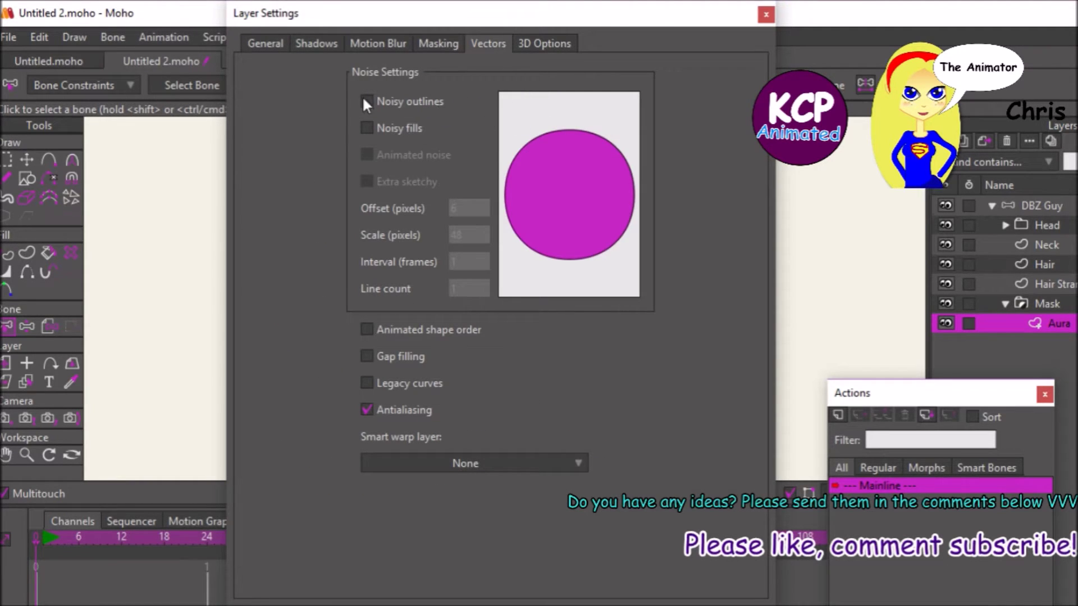
left_click(367, 128)
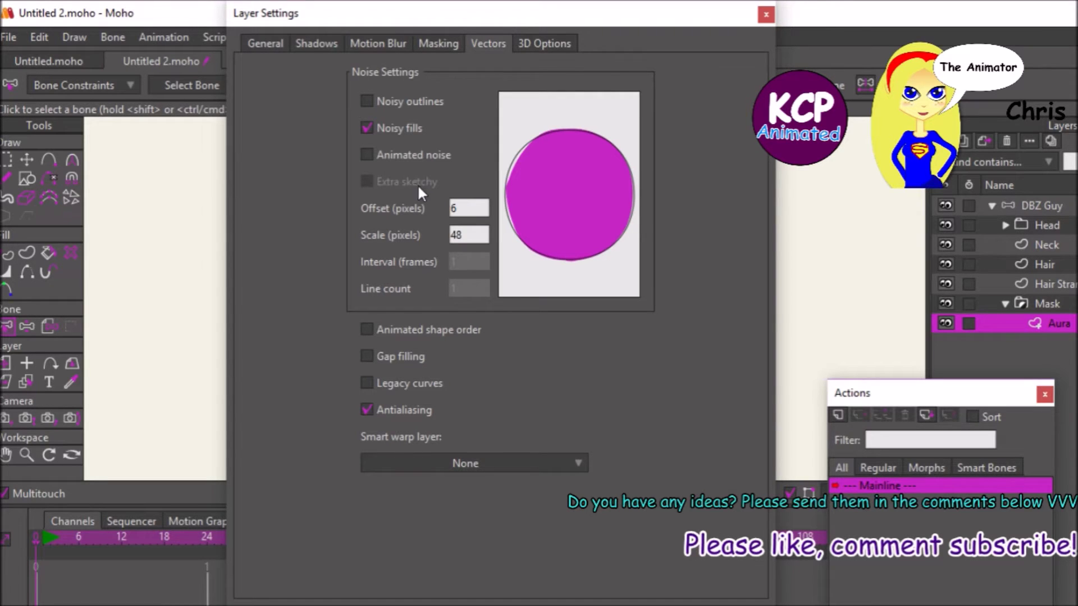
left_click(385, 153)
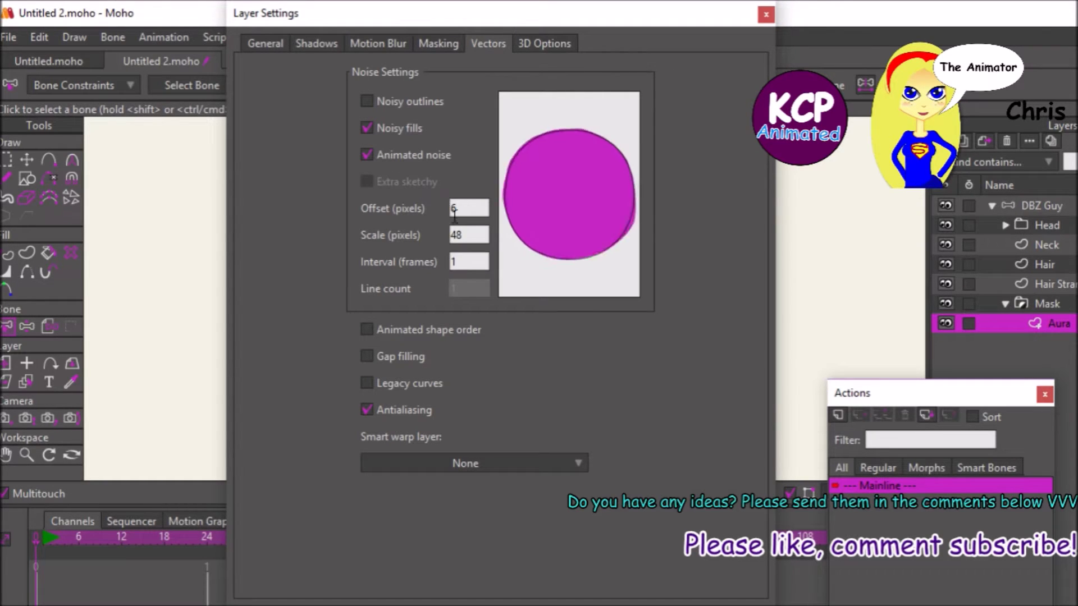
key("Tab")
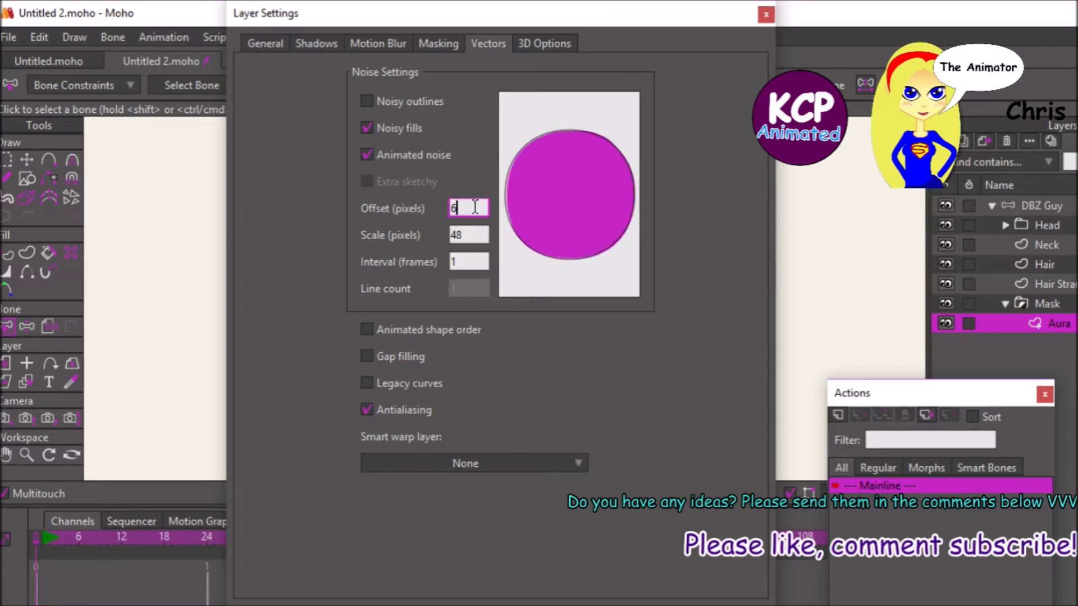
type("20")
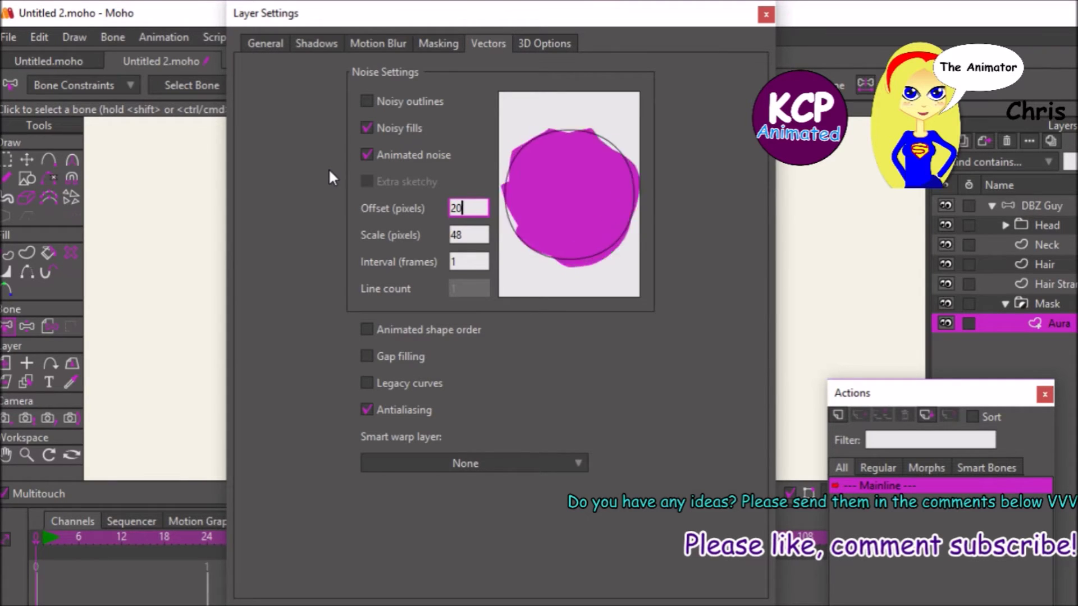
type("0")
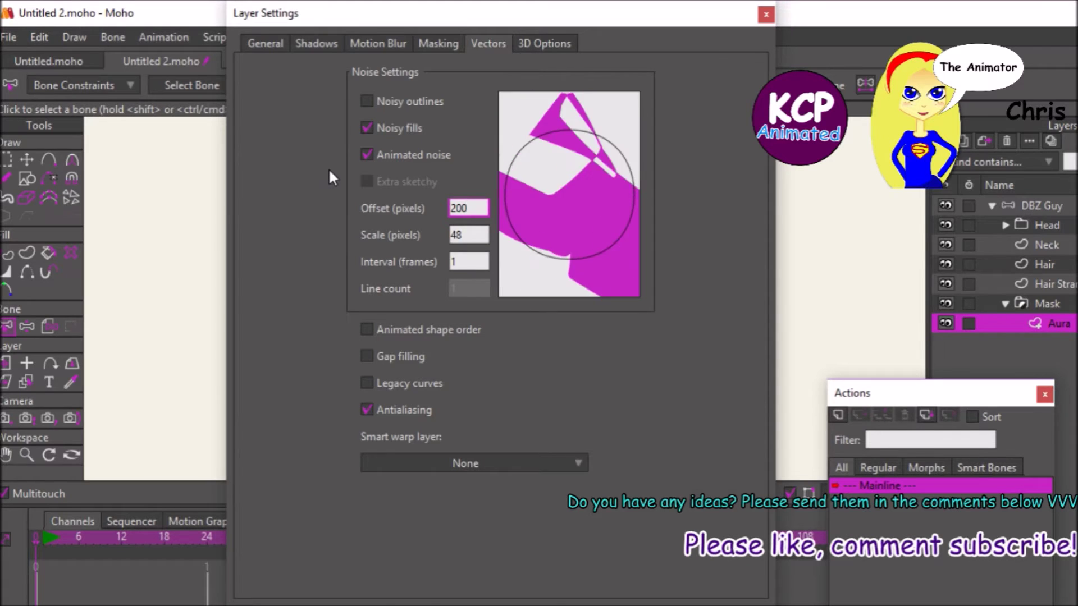
key("Return")
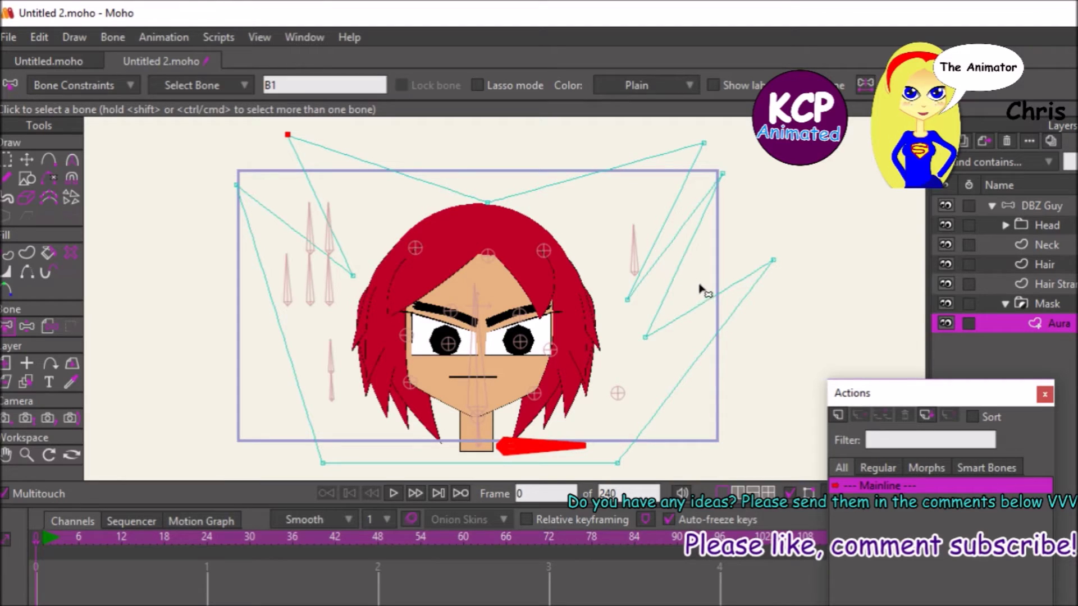
Move the Mask group above the Head group within DBZ Guy and expand it again.
left_click(1006, 303)
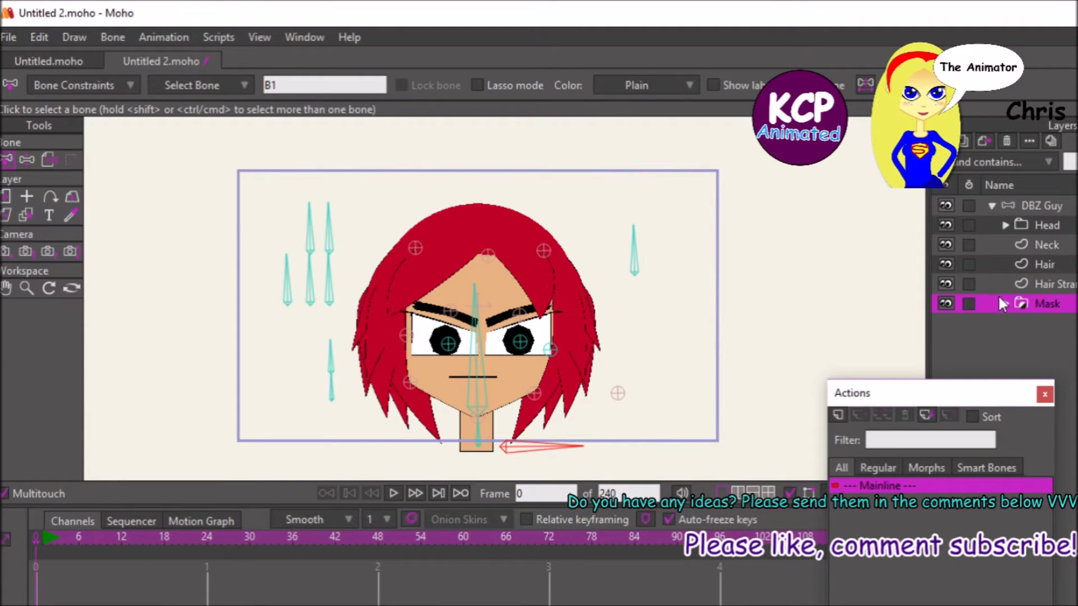
left_click_drag(1014, 301, 1013, 218)
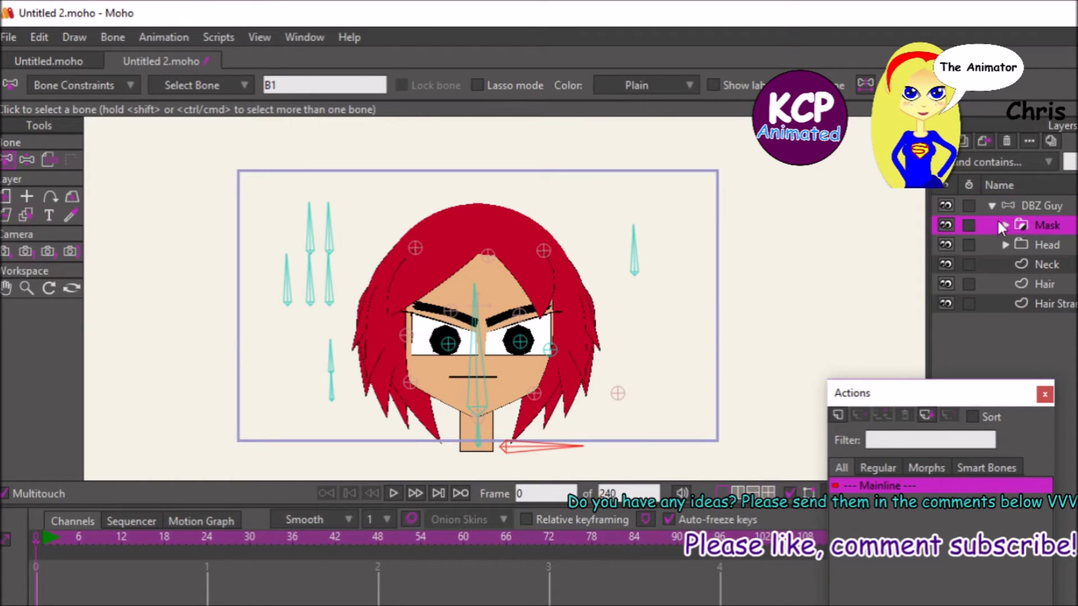
left_click(1004, 226)
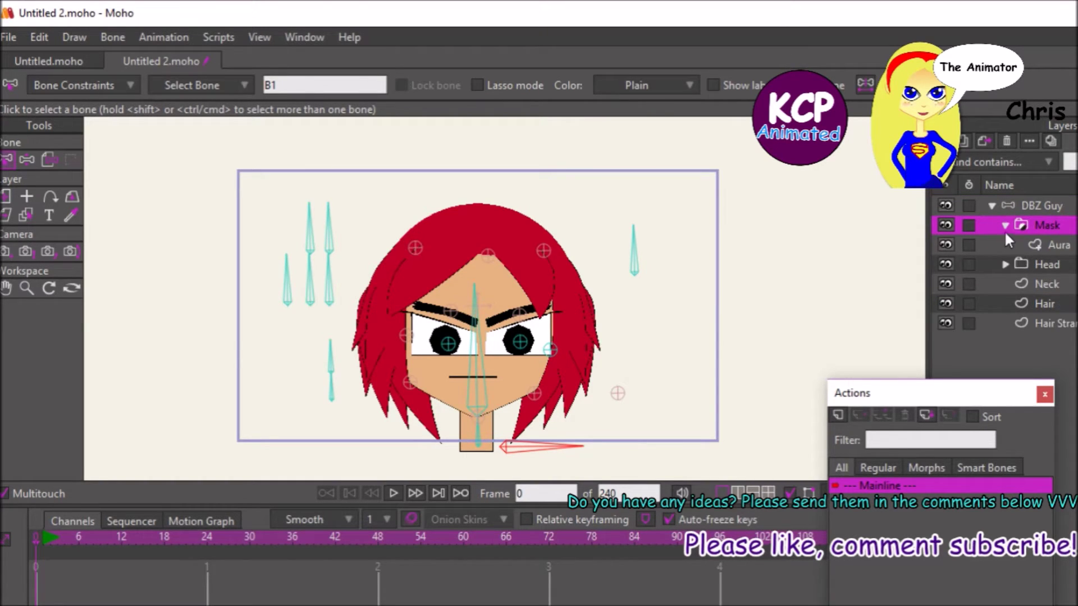
Add a new vector layer above Aura in the Mask group and name it Effect.
left_click(1039, 243)
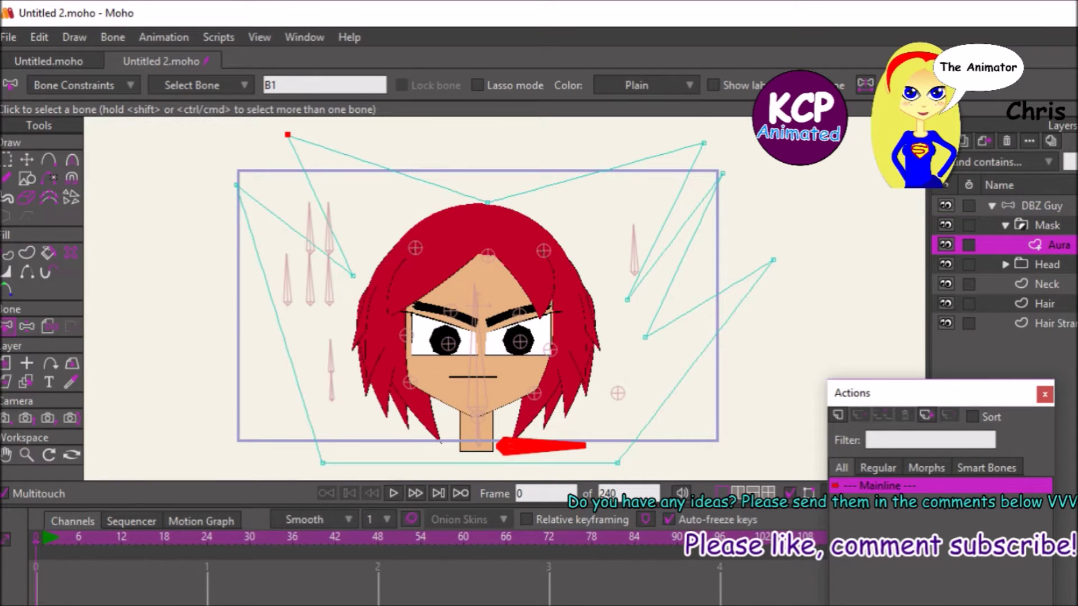
left_click(964, 140)
left_click(957, 160)
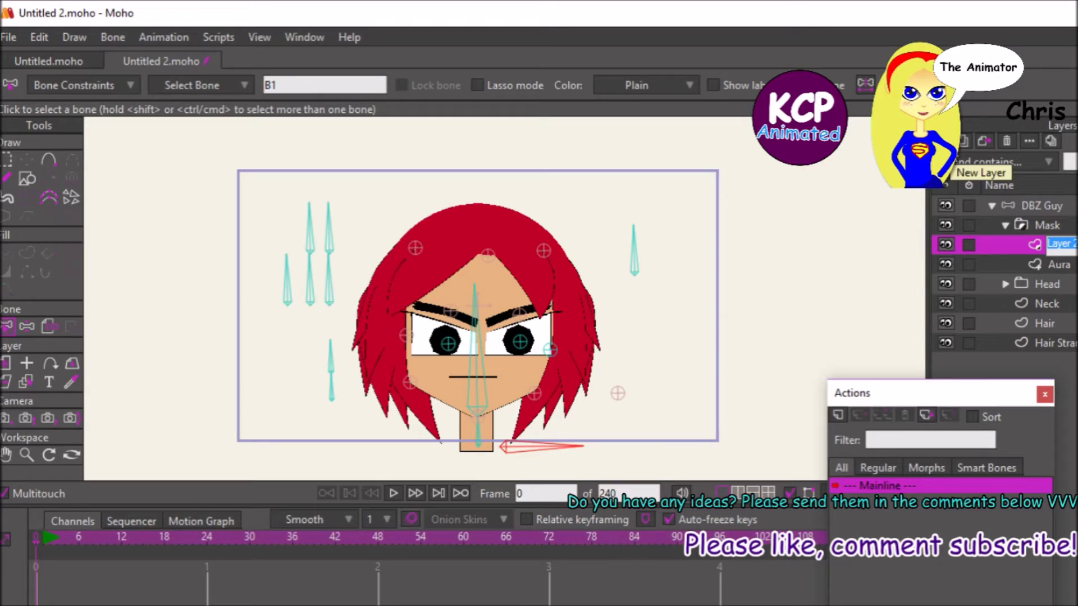
left_click(1070, 244)
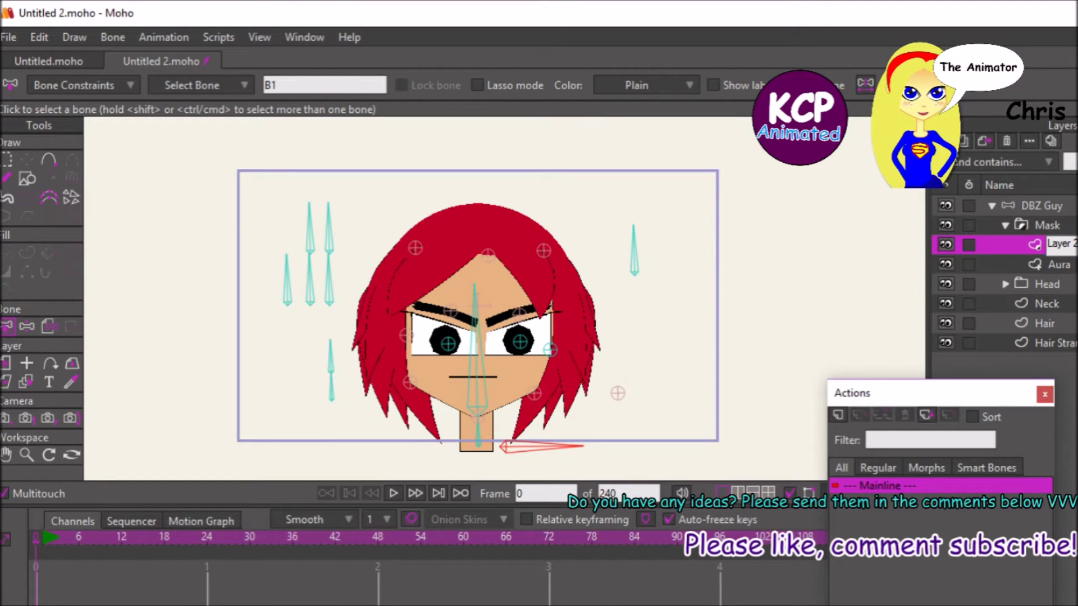
left_click_drag(1075, 244, 981, 223)
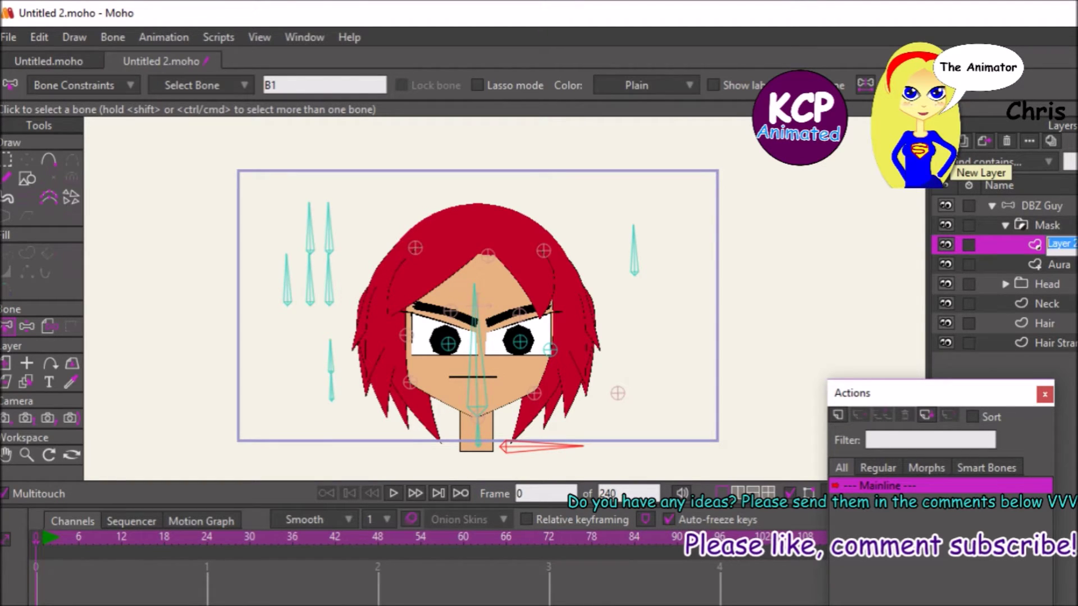
type("E")
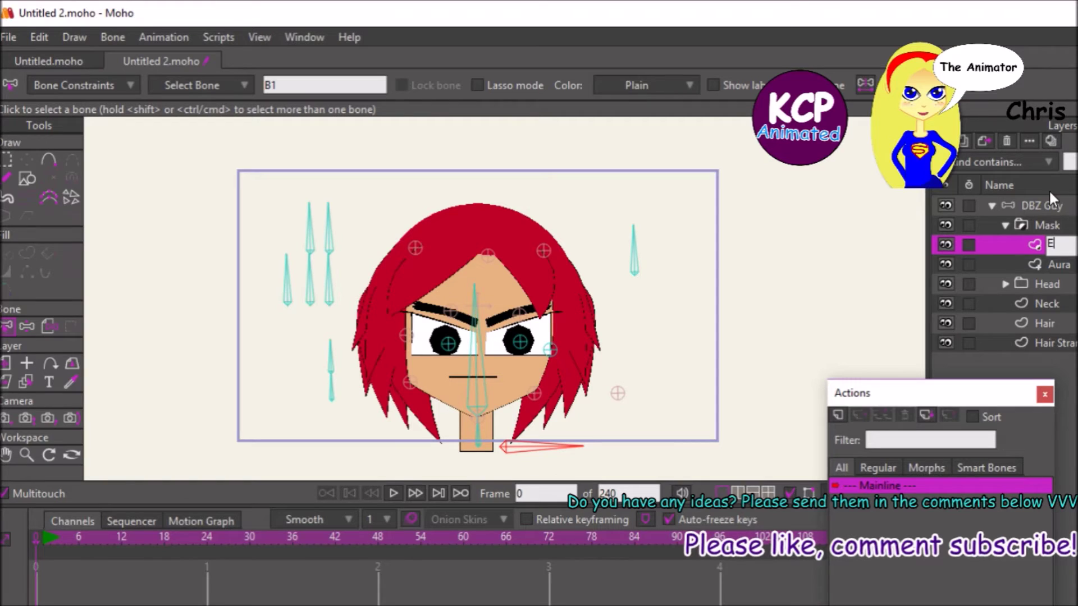
type("ffect")
key("Return")
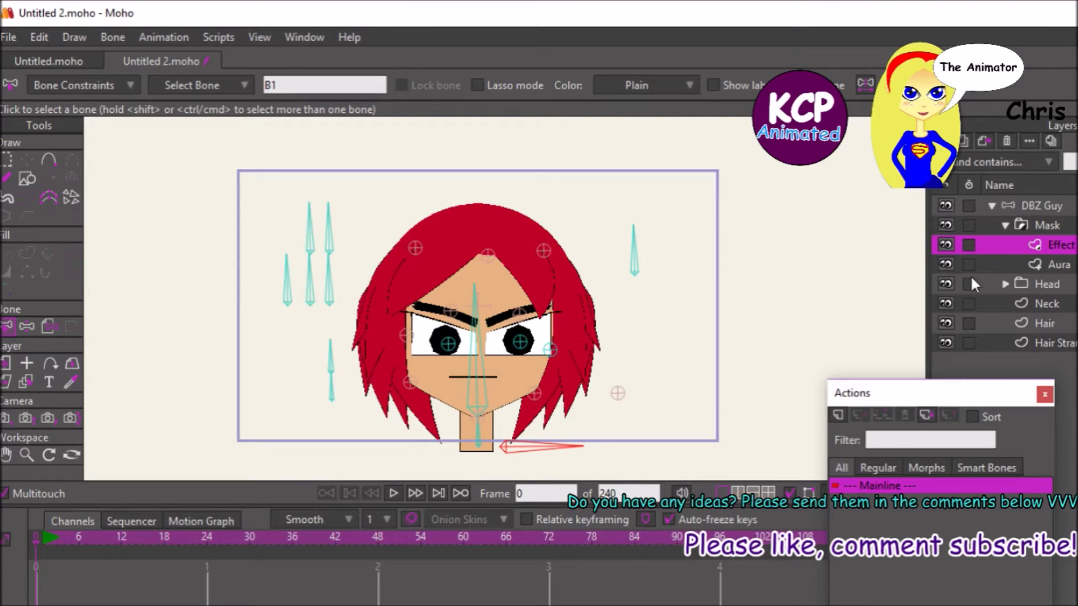
Turn on noisy fills and animated noise for the Effect layer with an offset of 100 pixels.
double_click(1046, 243)
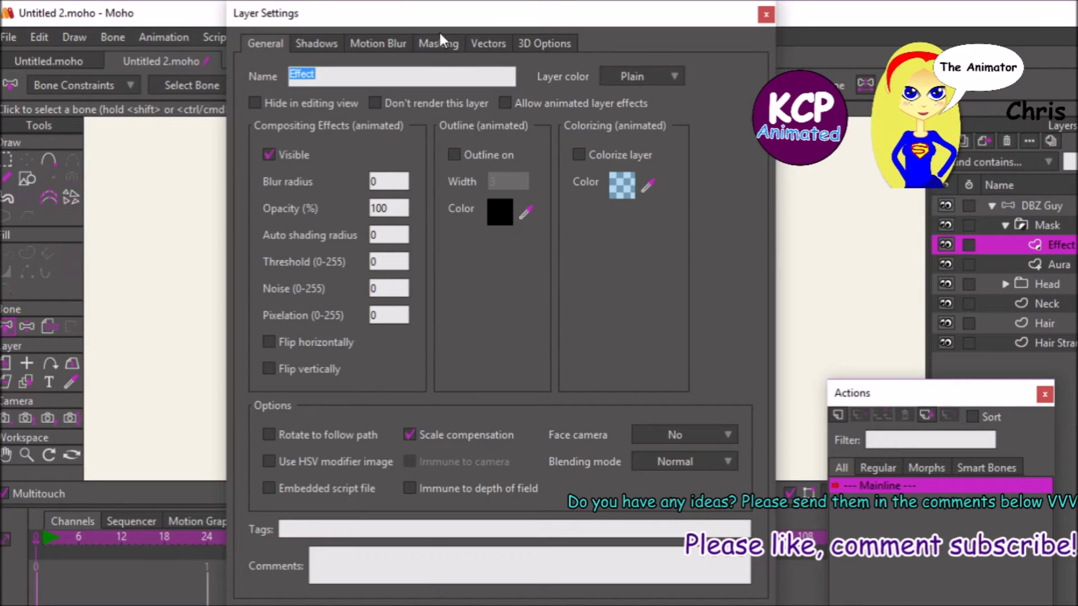
left_click(498, 41)
left_click(403, 128)
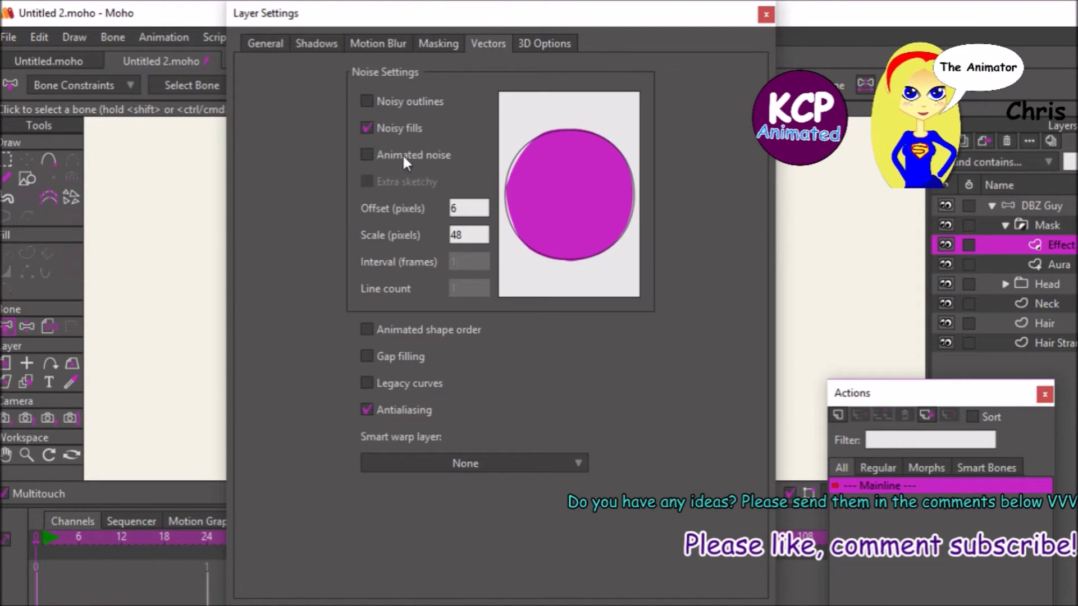
left_click(404, 154)
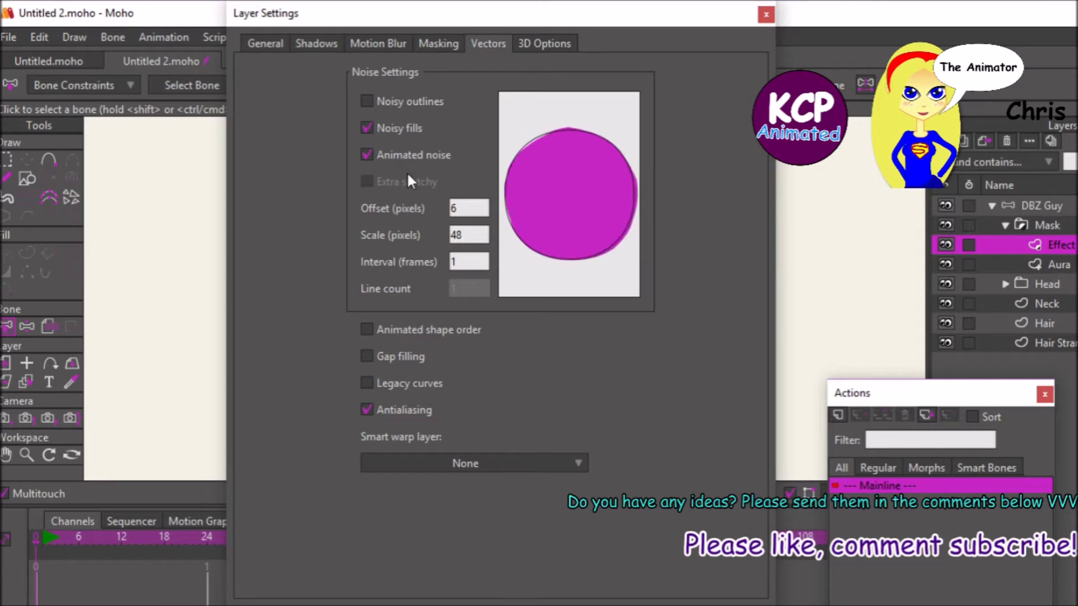
left_click(466, 208)
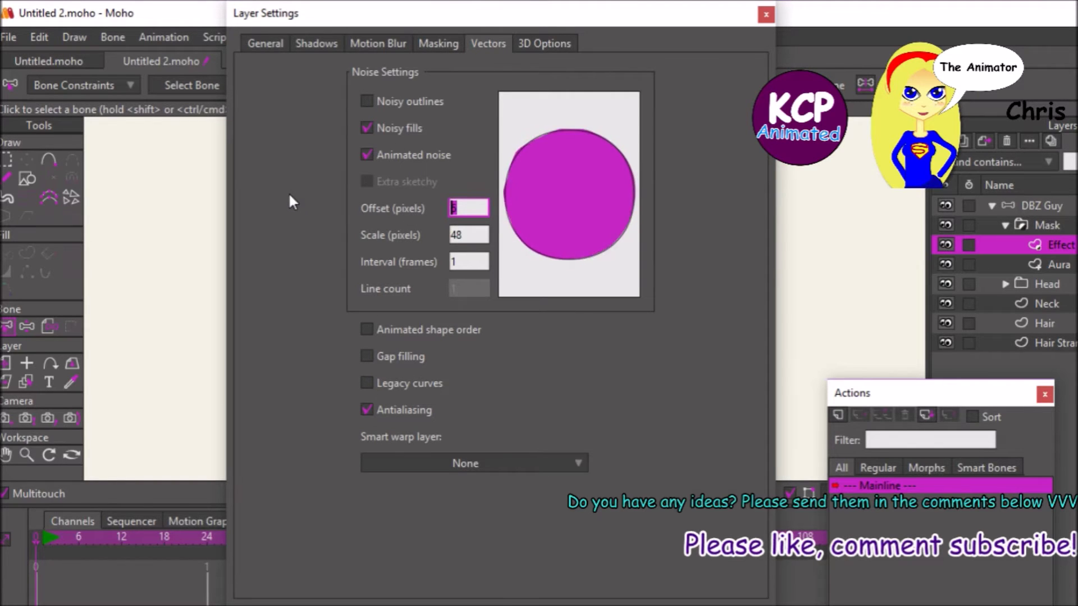
type("100")
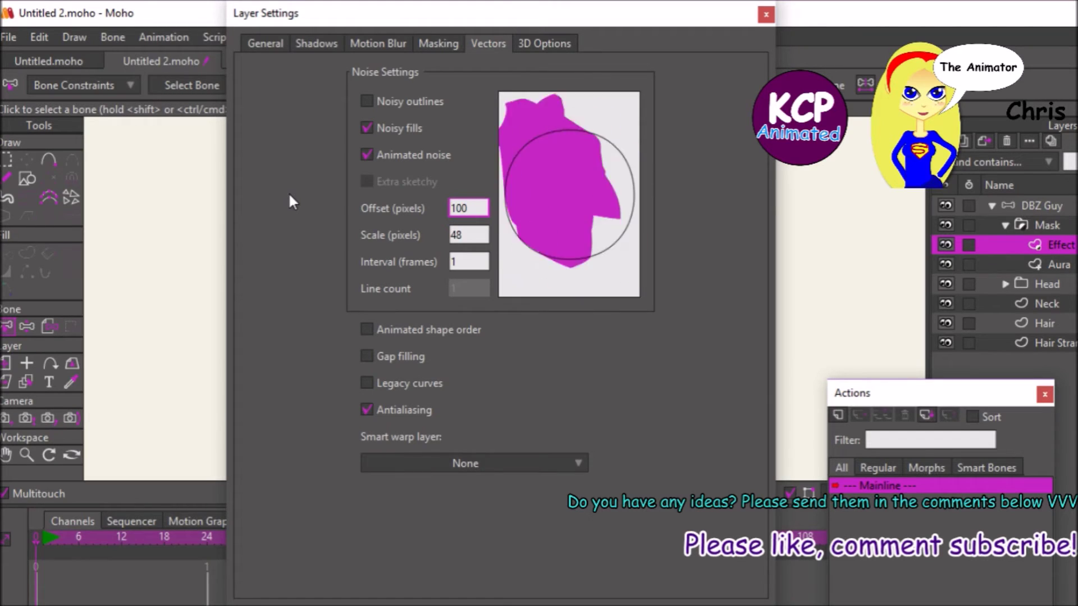
key("Return")
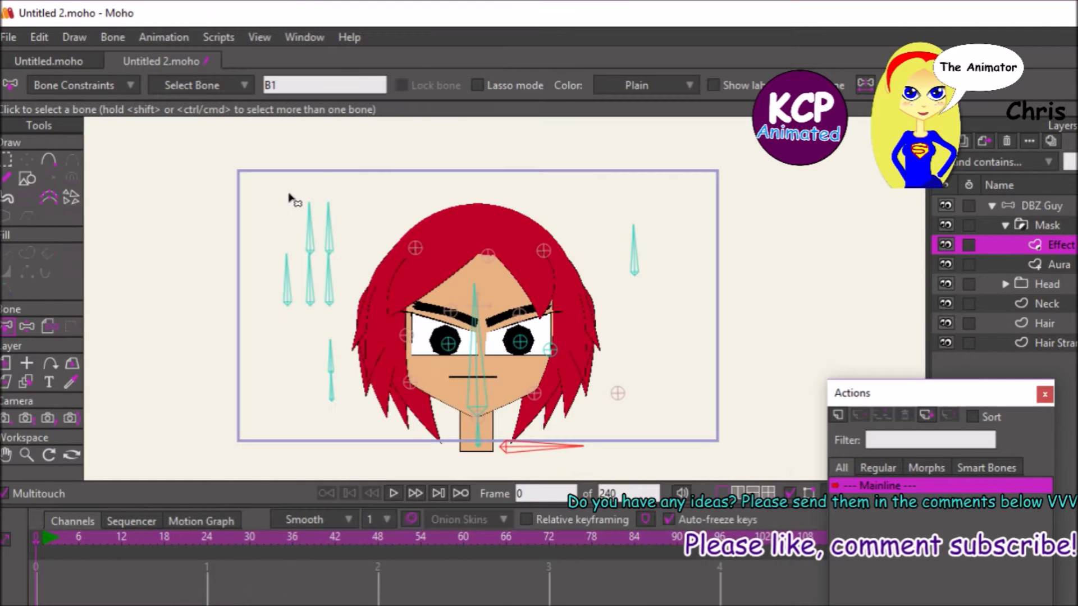
Ready the Draw Shape tool and set the default fill to a semi-transparent yellow.
left_click(25, 178)
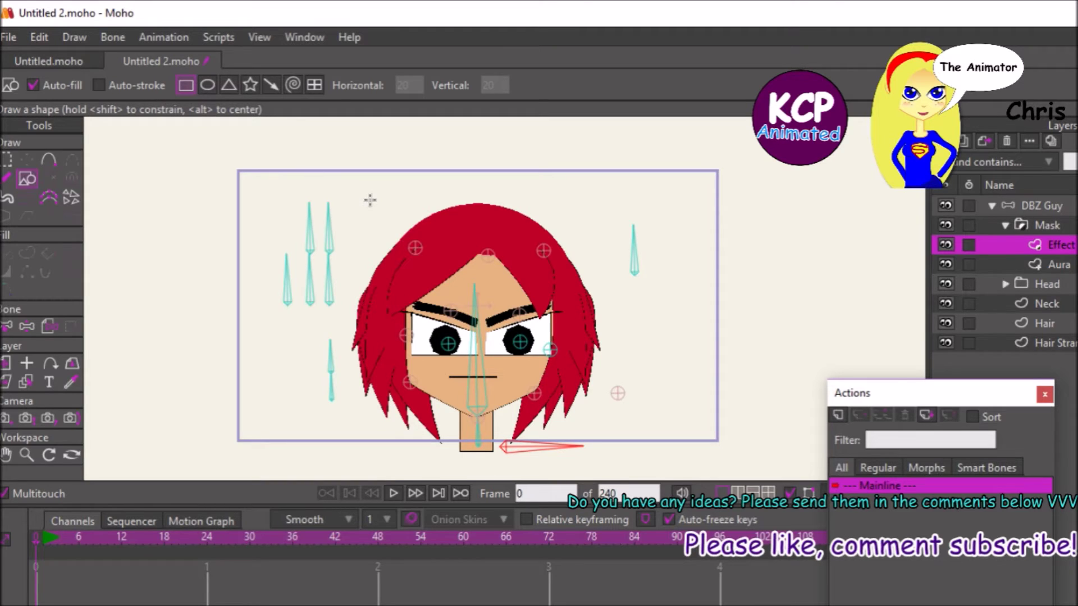
key("ctrl+shift+y")
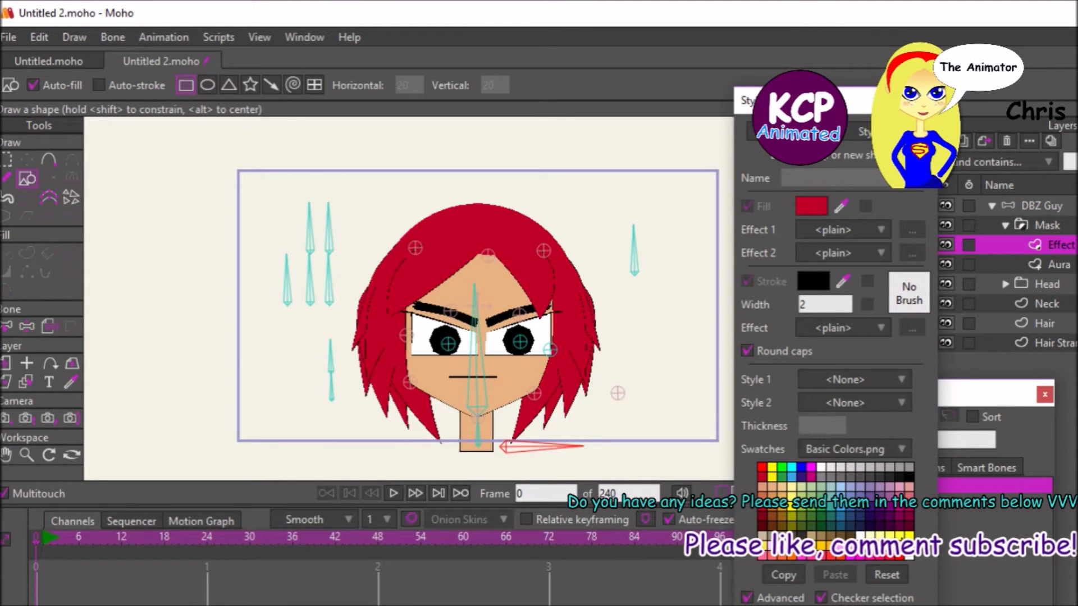
left_click(906, 536)
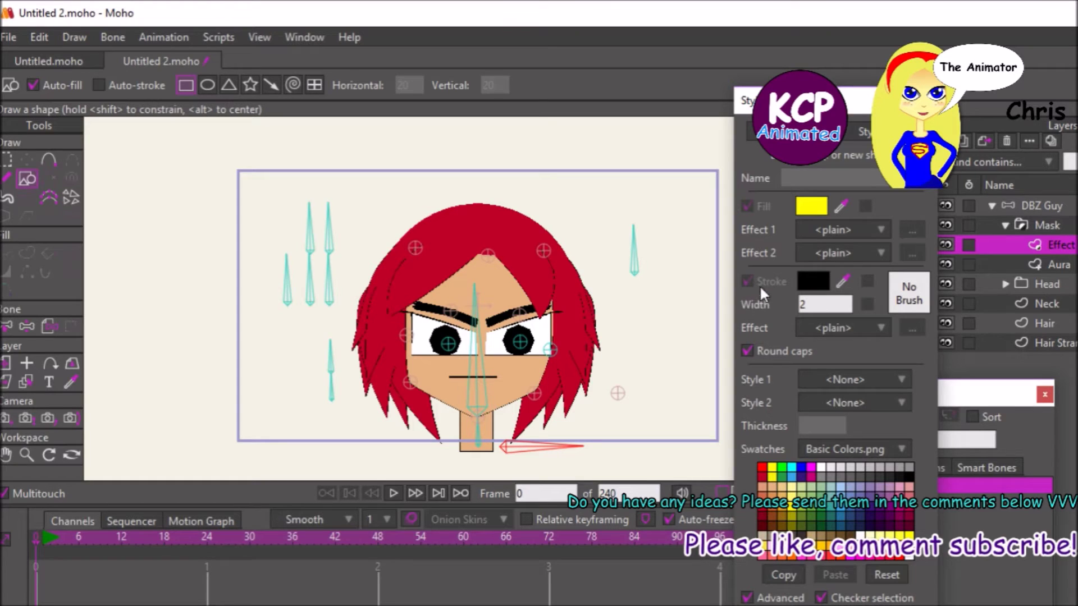
left_click(810, 208)
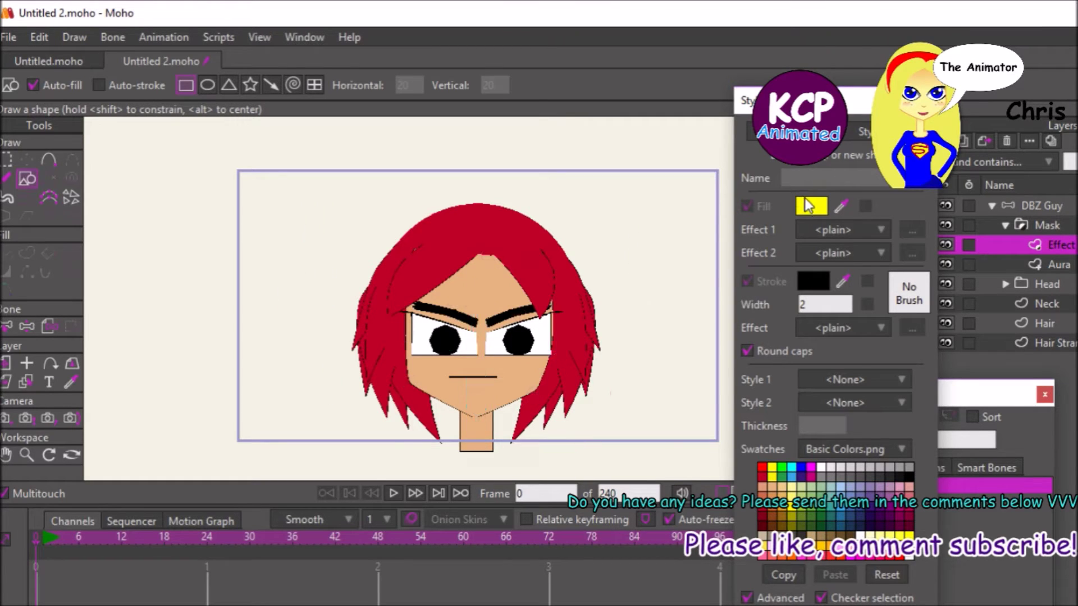
left_click_drag(710, 399, 711, 416)
left_click(711, 527)
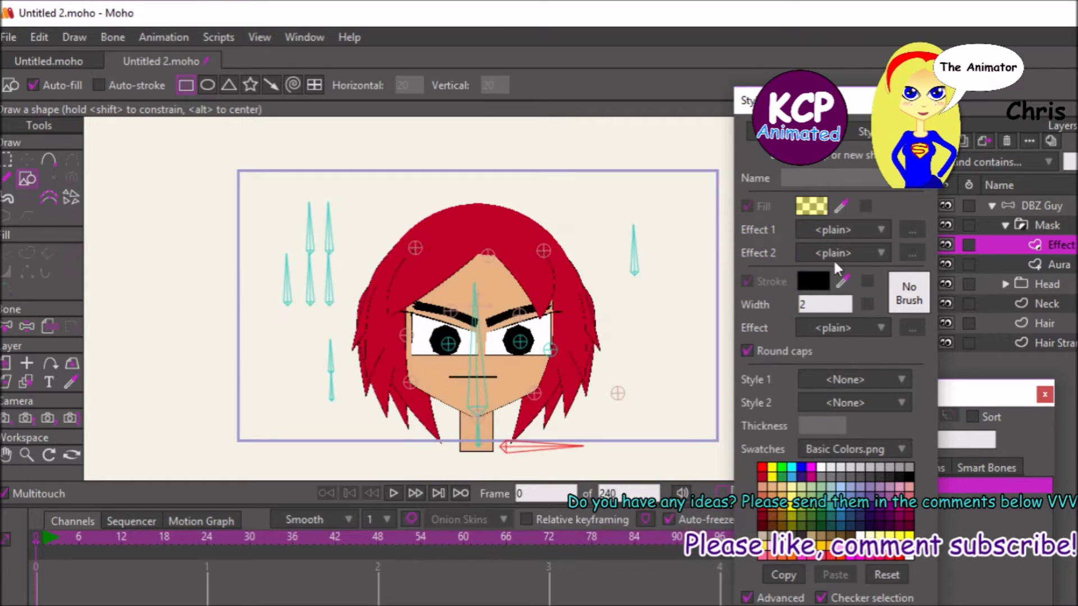
Apply a linear Gradient fill effect, removing its black stop and moving the yellow stop to the far end.
left_click(836, 228)
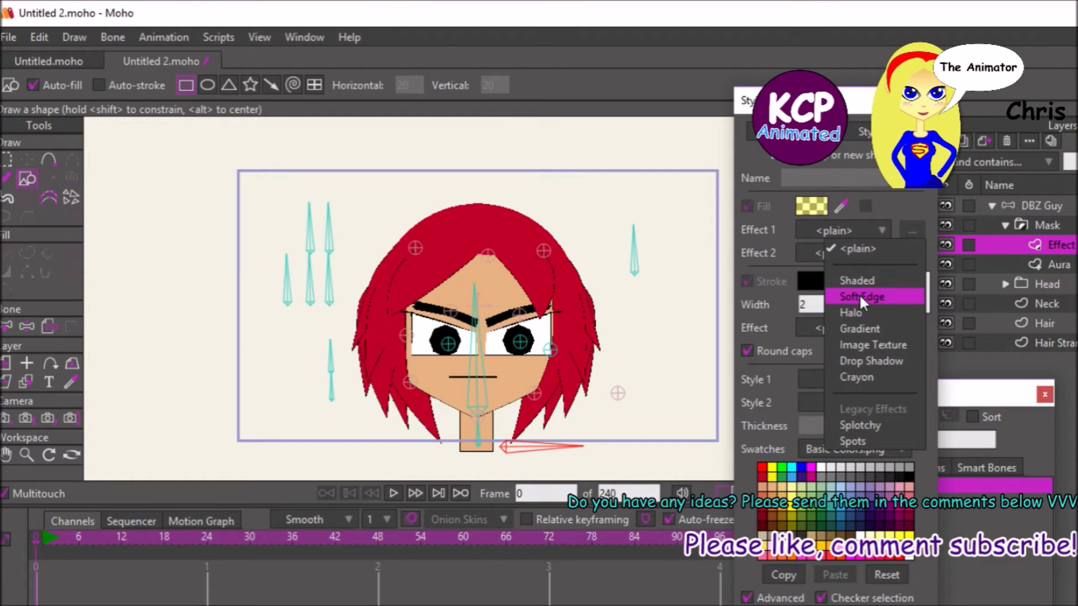
left_click(861, 329)
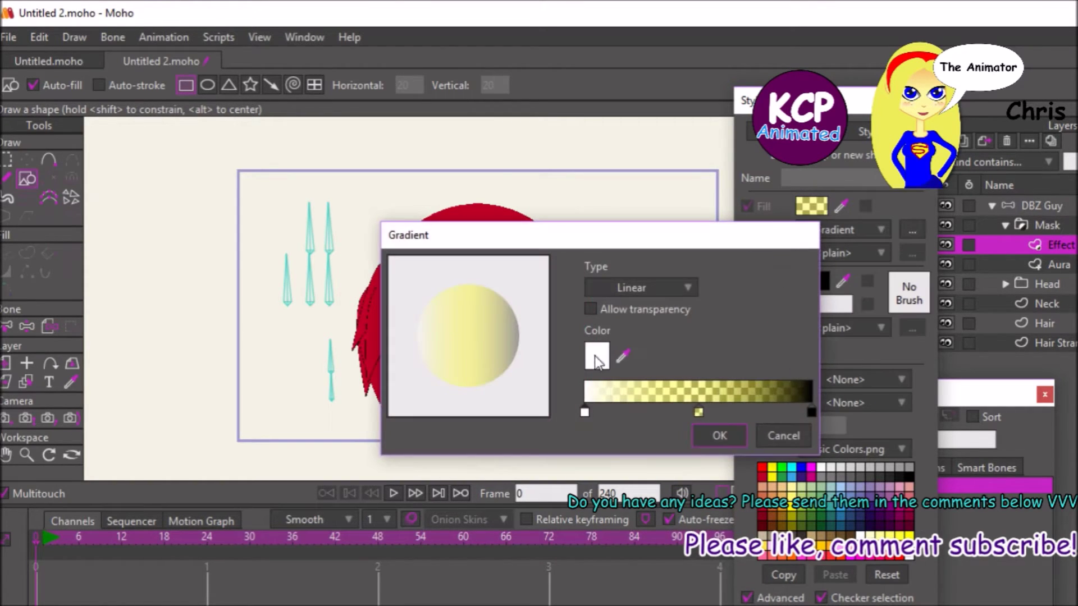
left_click(808, 411)
left_click_drag(781, 437, 767, 449)
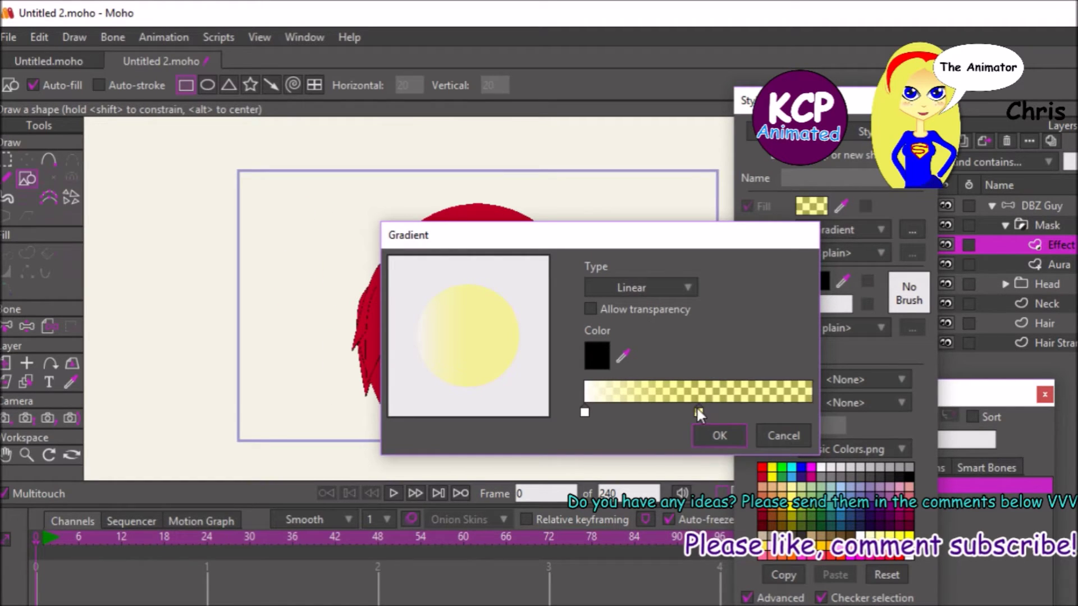
left_click_drag(698, 411, 811, 422)
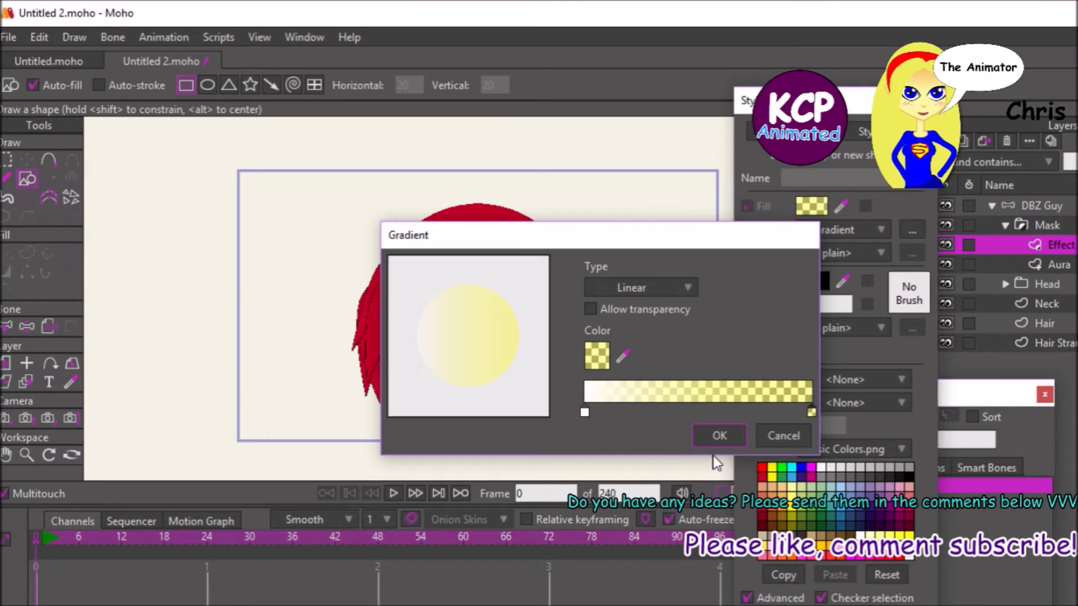
Set the gradient's white stop to an alpha of 173, accept the gradient and close the style settings.
left_click(584, 413)
left_click(593, 351)
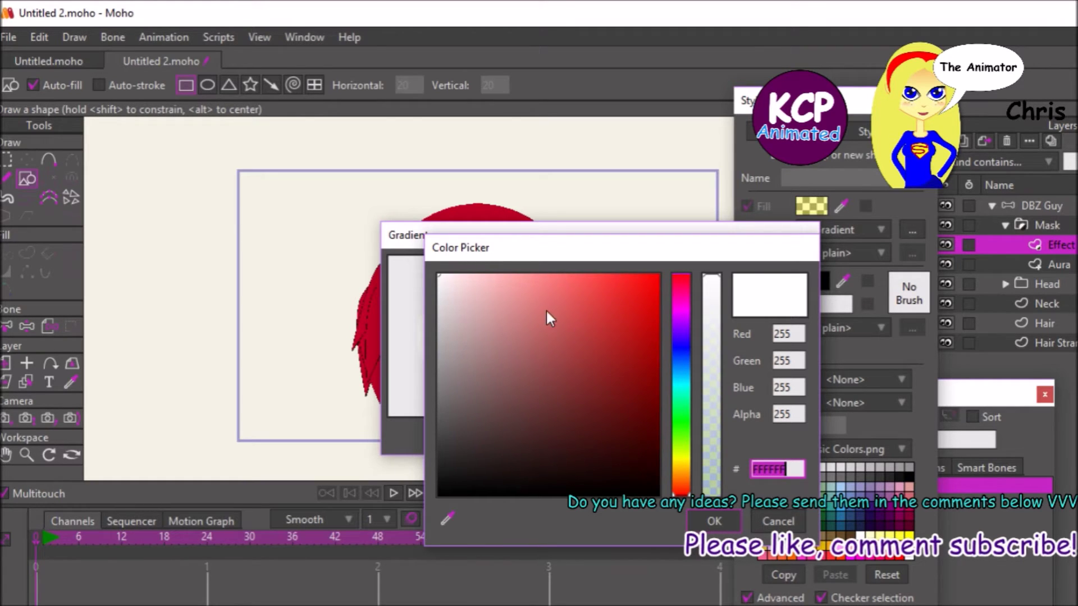
left_click(713, 344)
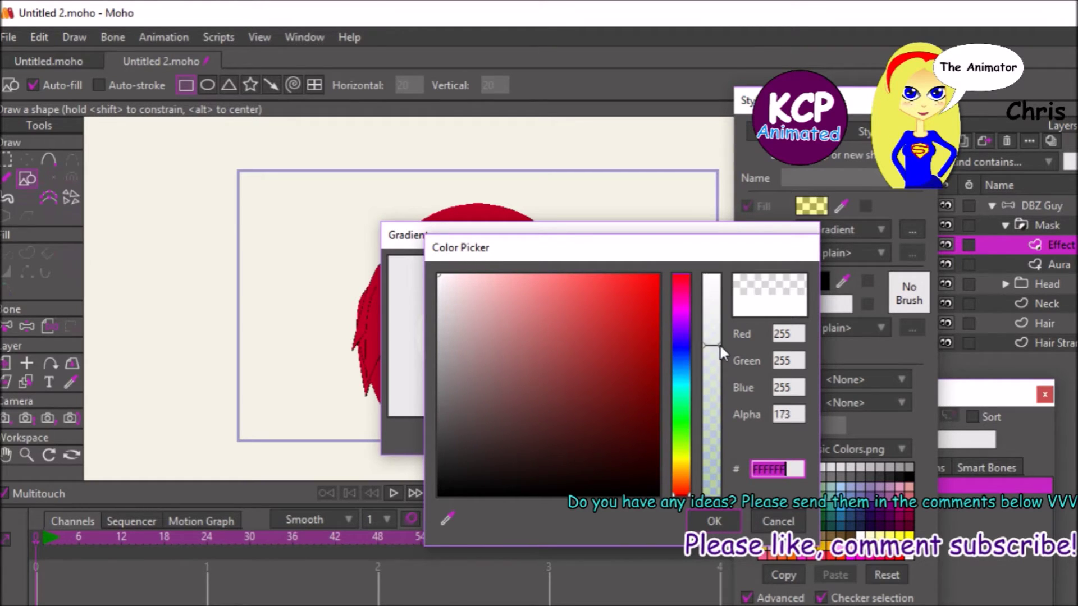
left_click(714, 521)
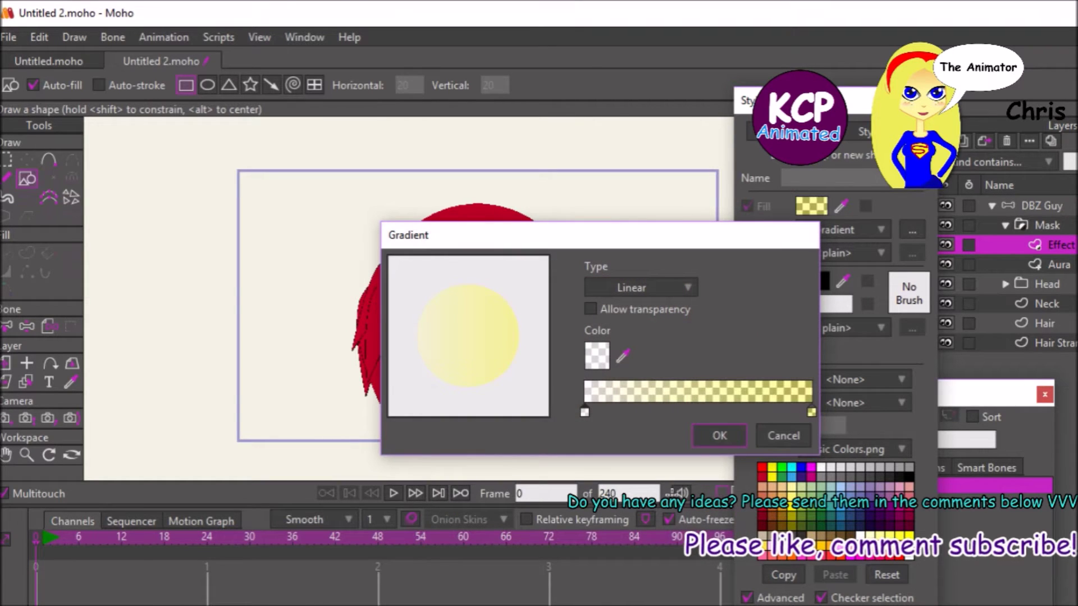
left_click(709, 434)
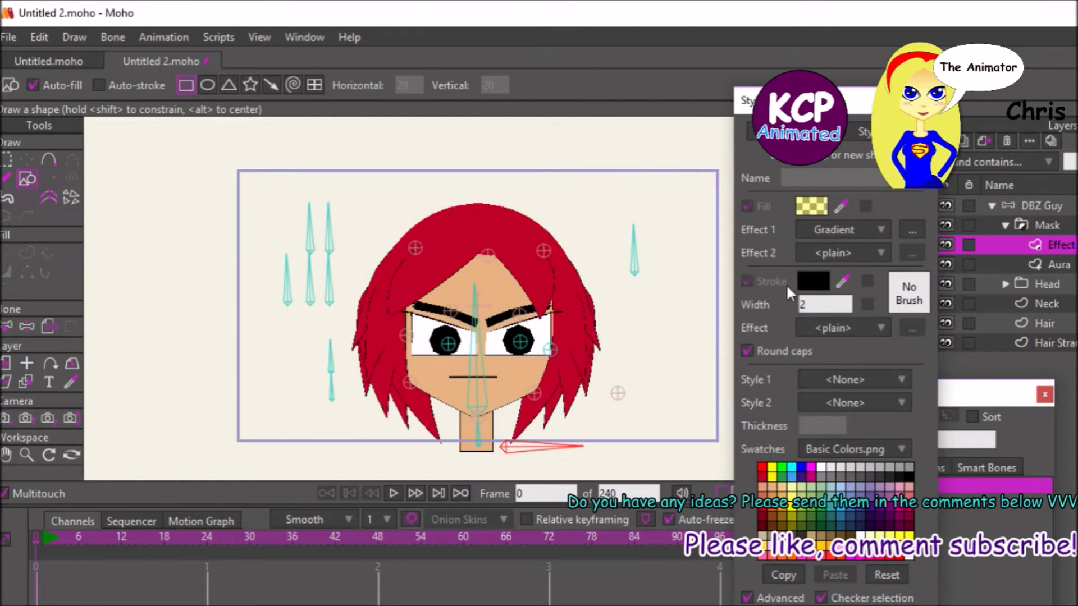
key("ctrl+t")
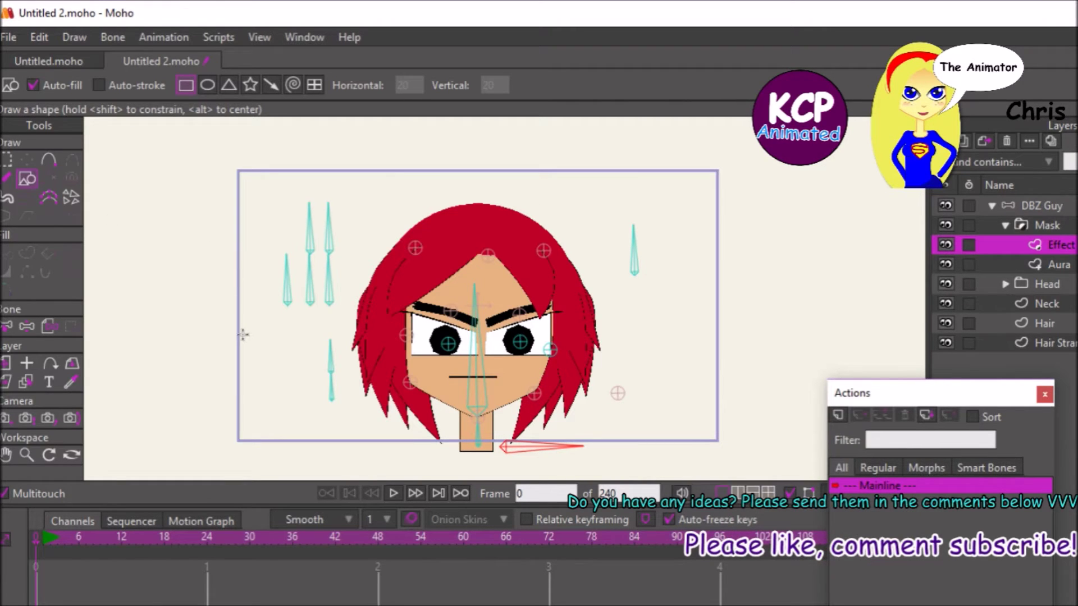
Draw a thin rectangle spanning the frame's width just above its lower edge, and check it in a test render.
left_click_drag(229, 402, 717, 437)
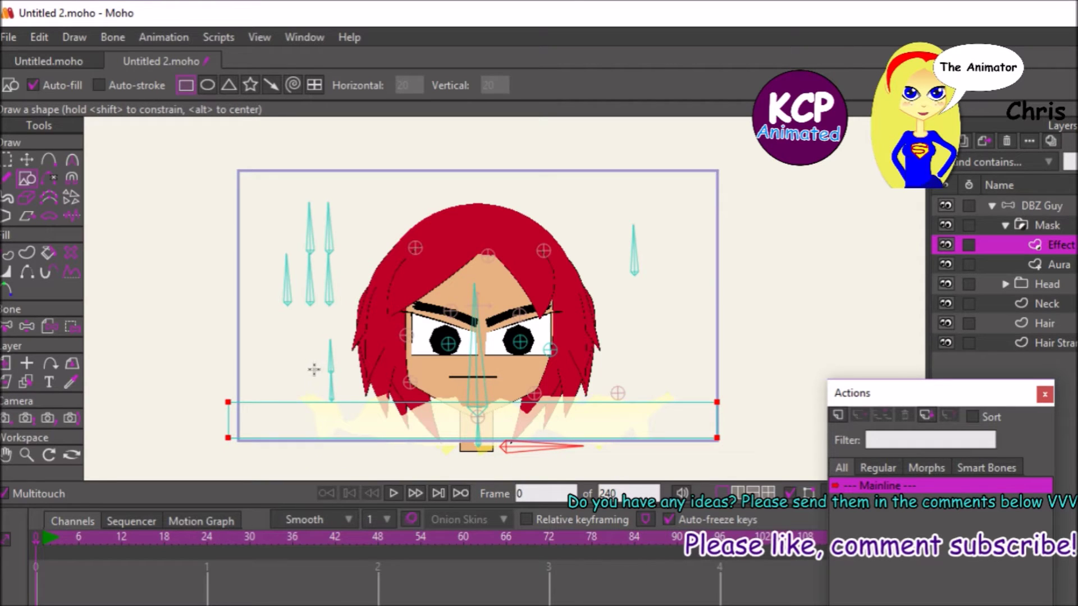
key("ctrl+r")
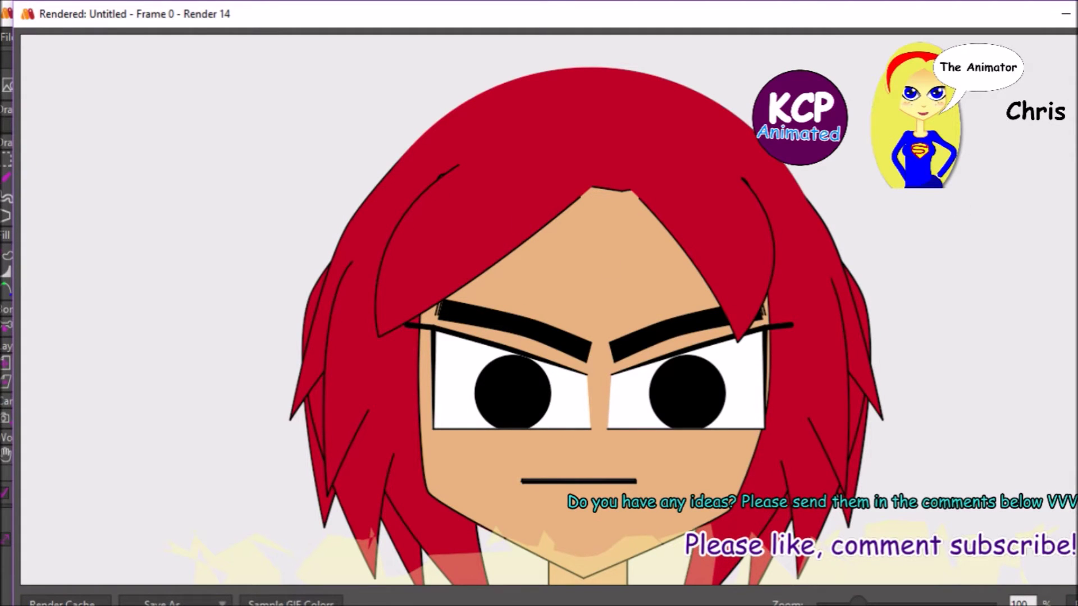
key("Escape")
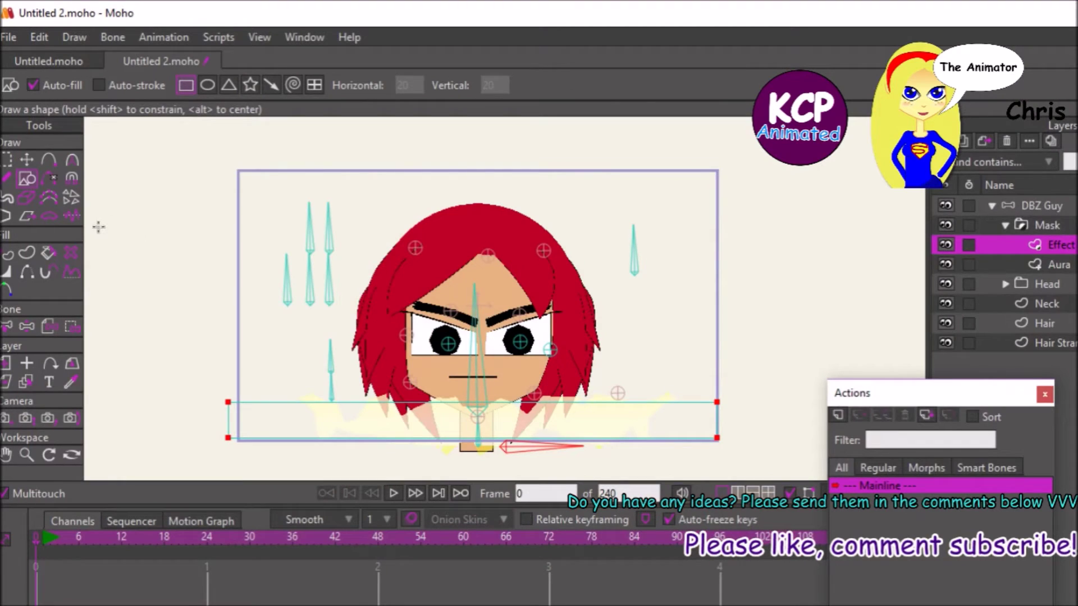
Add points along the rectangle's upper edge and pull them up and down to form jagged spikes.
left_click(45, 158)
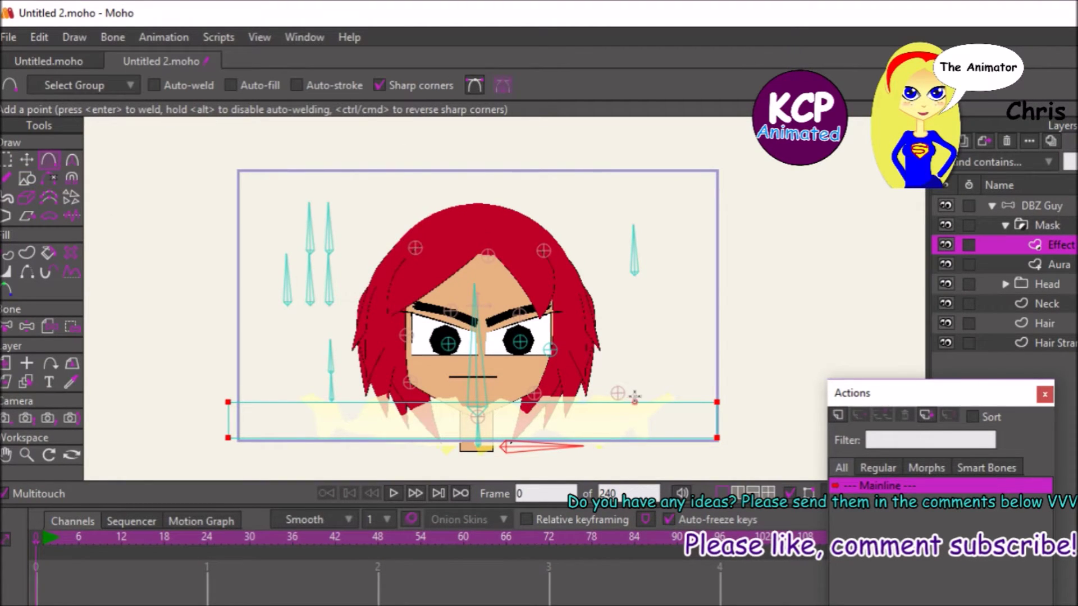
left_click_drag(635, 405, 639, 367)
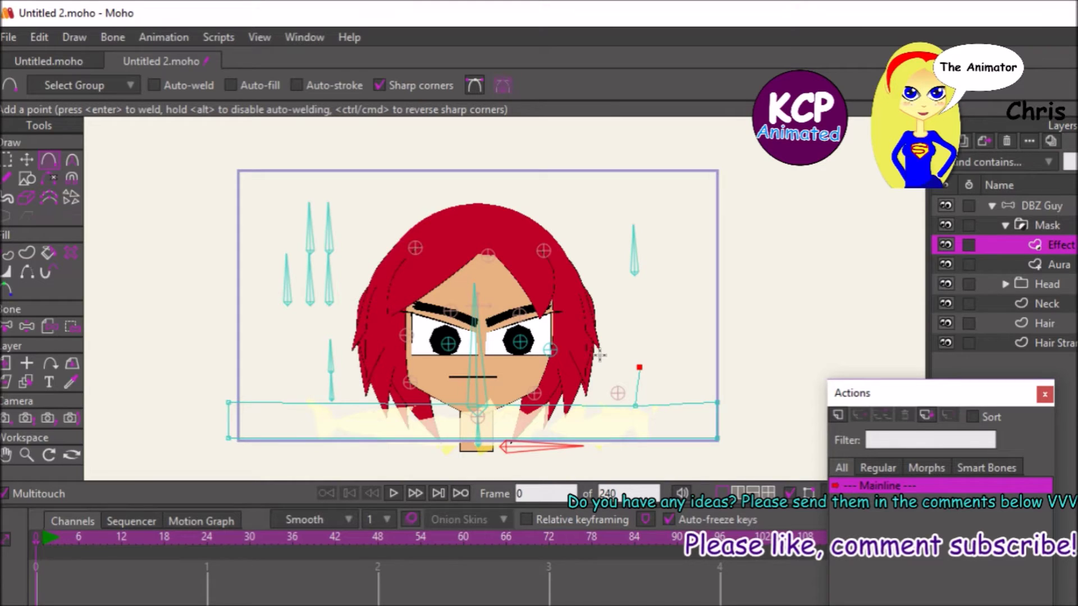
key("ctrl+z")
left_click_drag(572, 404, 584, 331)
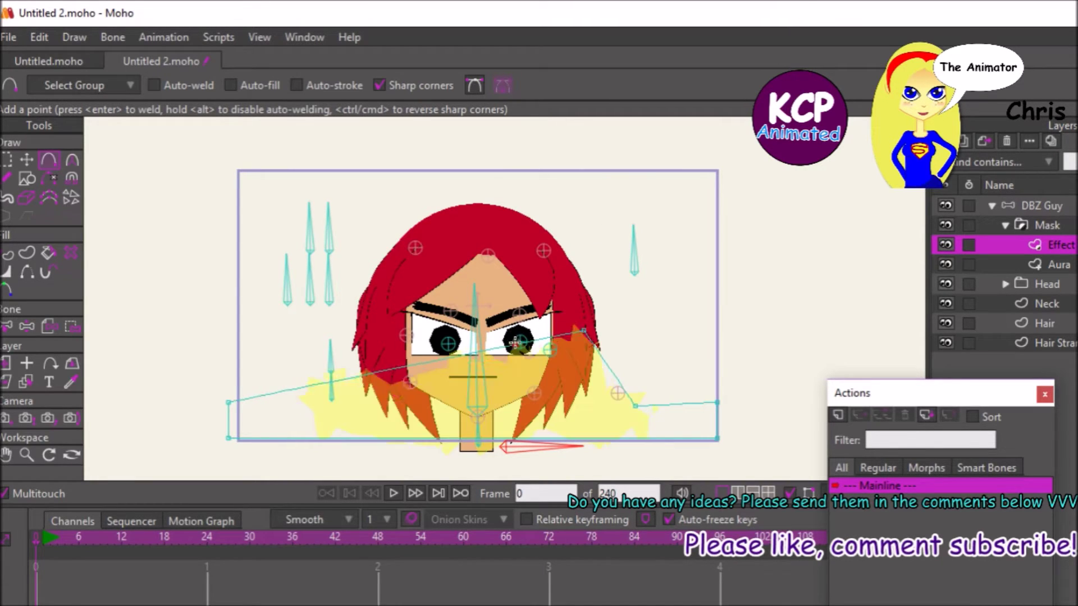
left_click_drag(514, 344, 541, 418)
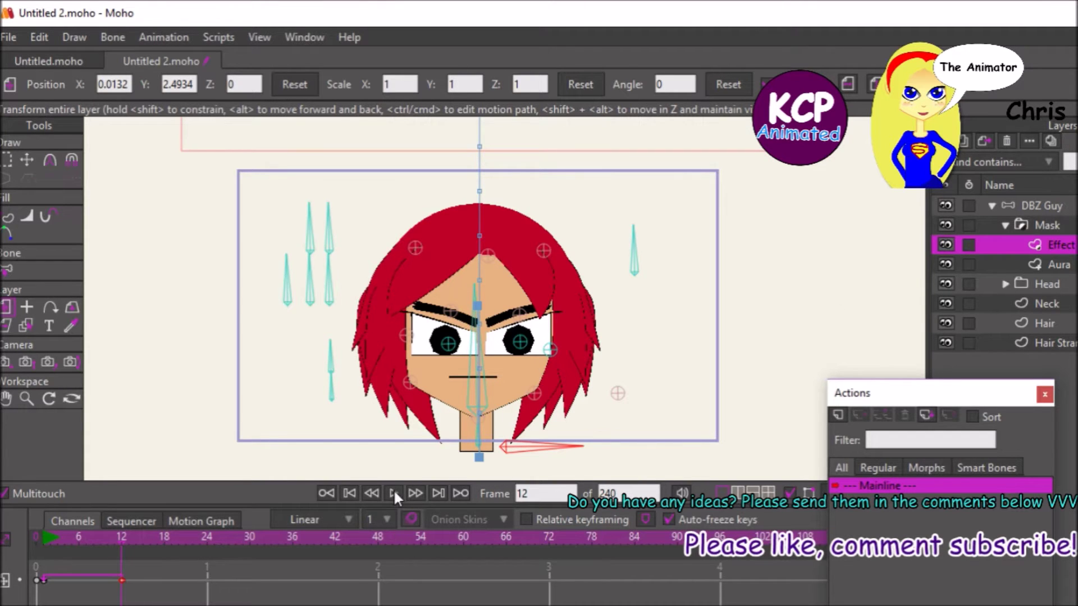
Play back the animation to check the Effect layer's looping upward movement, then stop it.
left_click(393, 493)
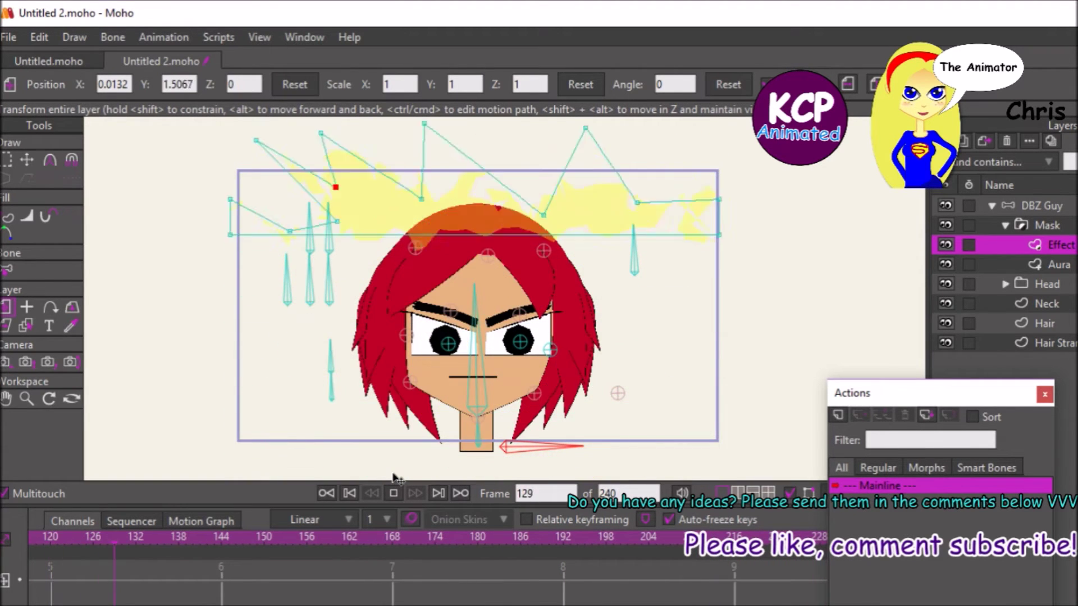
key("space")
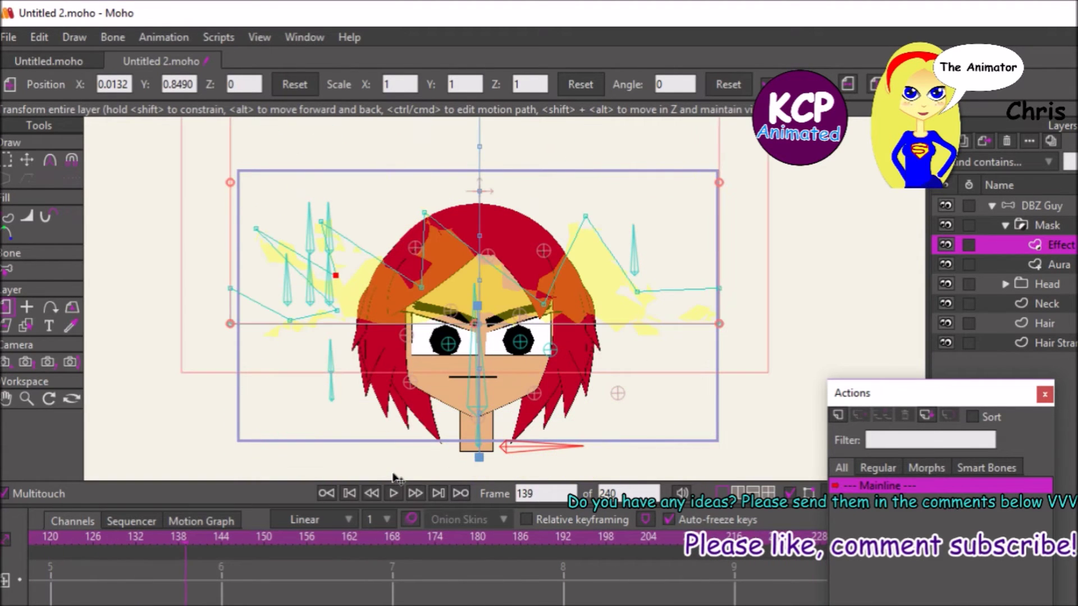
Return to frame 0 and set the default keyframe interpolation to Smooth.
left_click(349, 491)
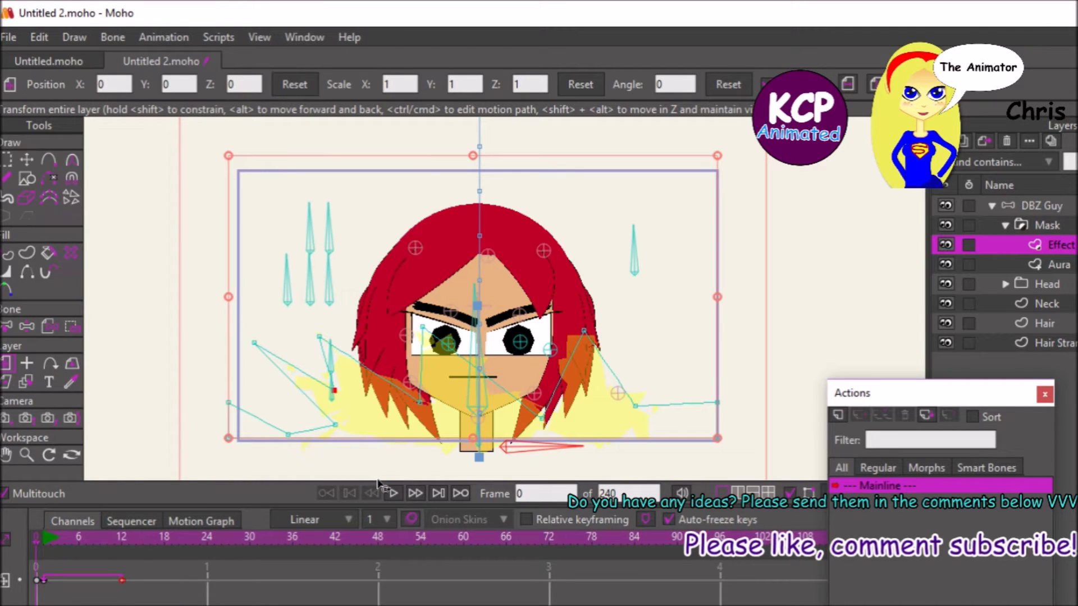
left_click(323, 518)
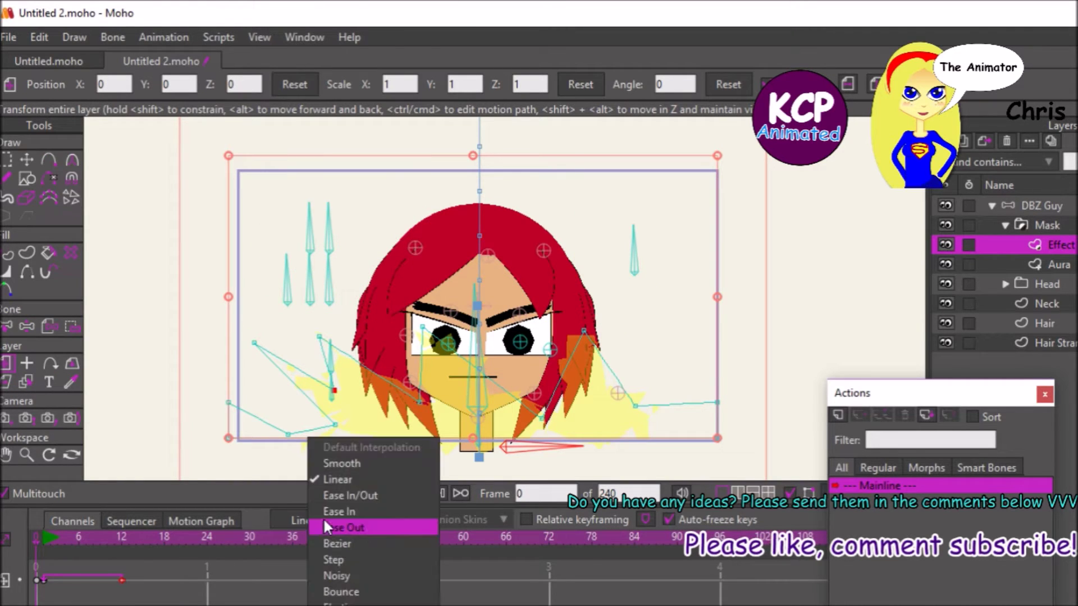
left_click(343, 463)
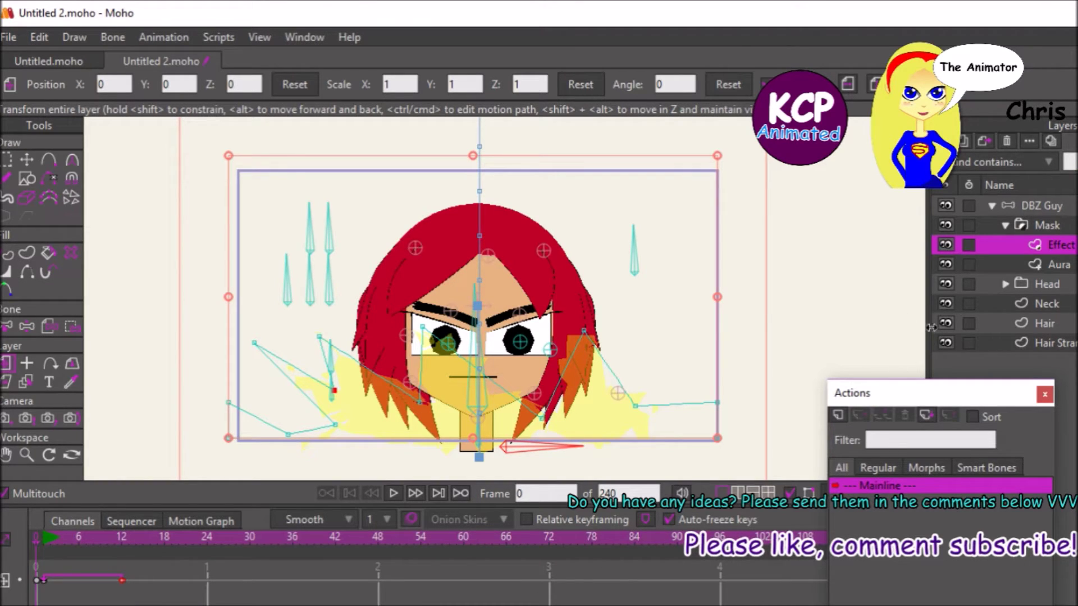
Hide the aura's Mask group and create a smart bone action named Both for the DBZ Guy rig's bone Both.
left_click(946, 226)
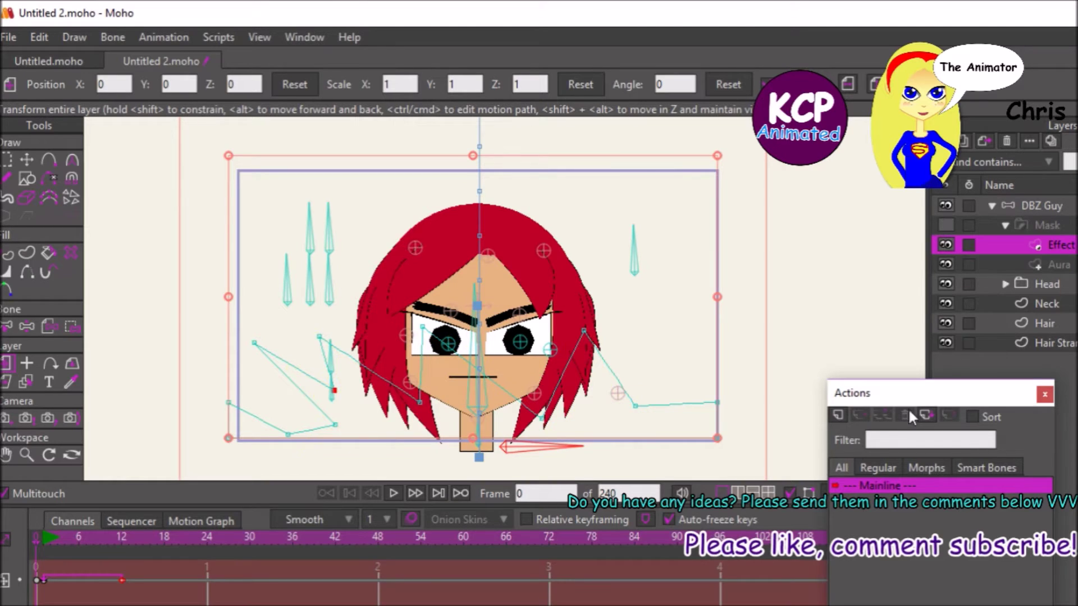
left_click(1042, 203)
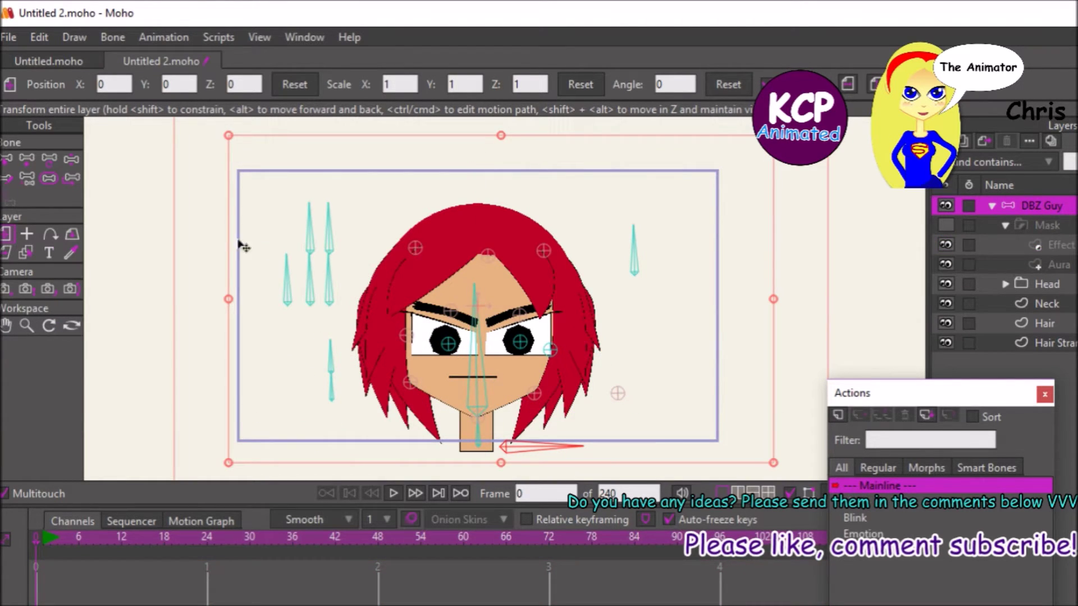
left_click(8, 159)
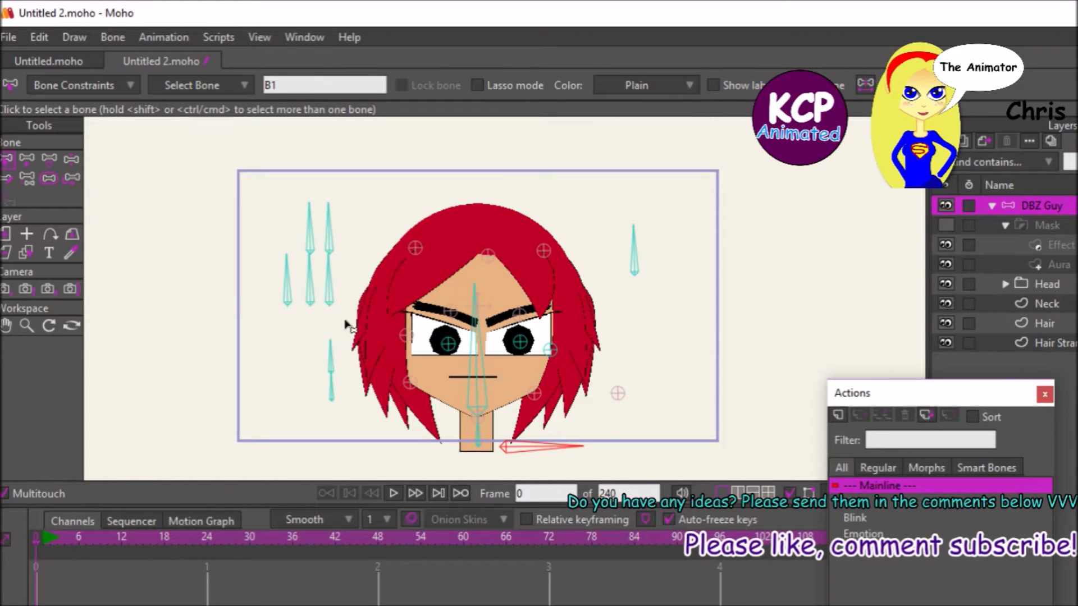
left_click(330, 298)
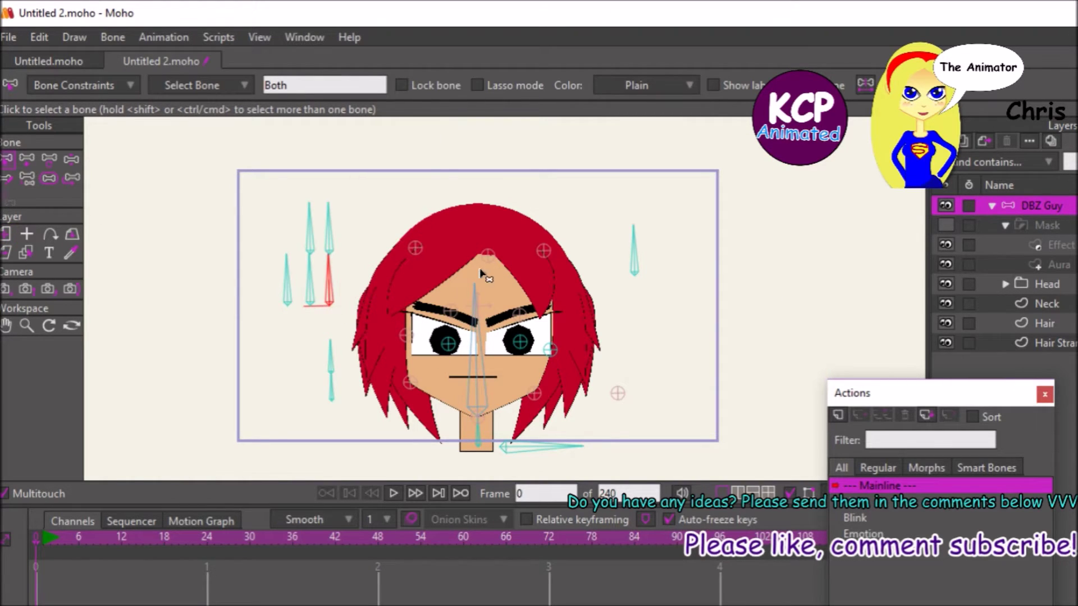
left_click(838, 415)
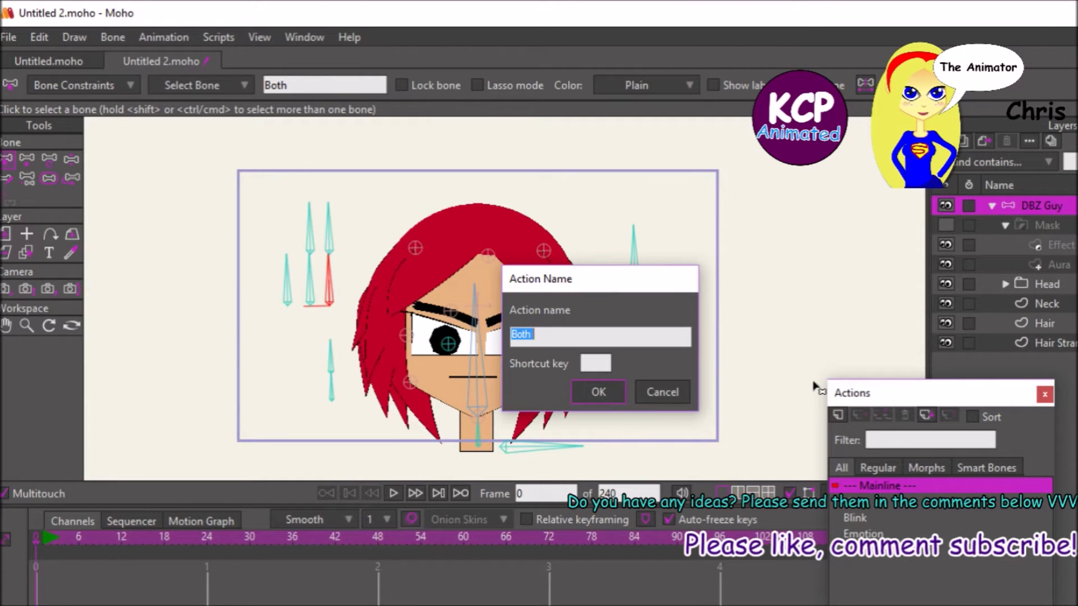
key("Return")
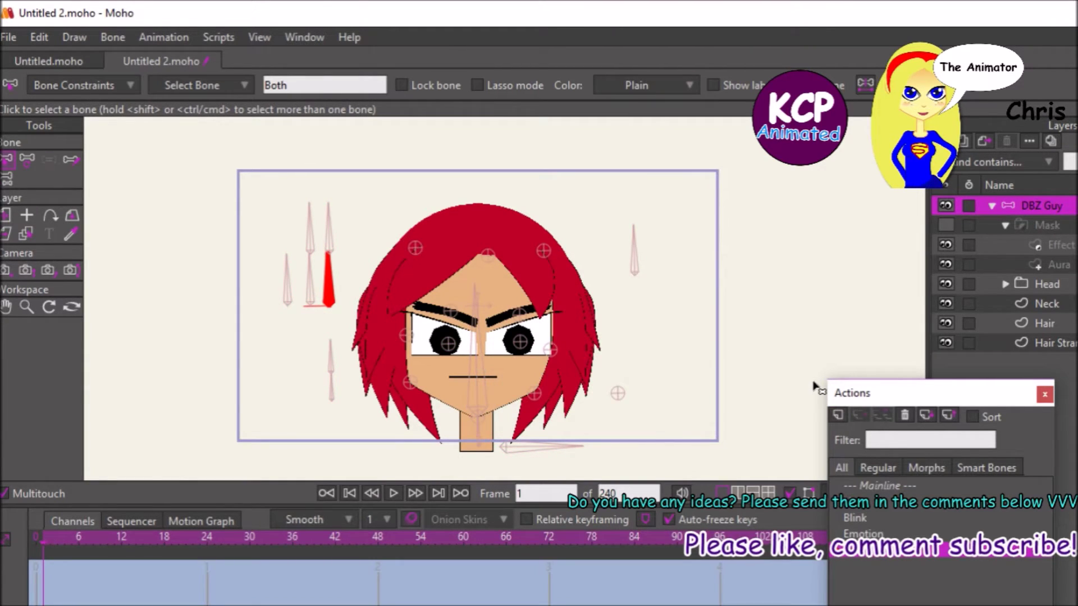
At frame 24 of the action, rotate the bone Both about a quarter turn counterclockwise so it lies horizontally.
left_click(207, 541)
left_click(27, 159)
left_click_drag(329, 267, 263, 398)
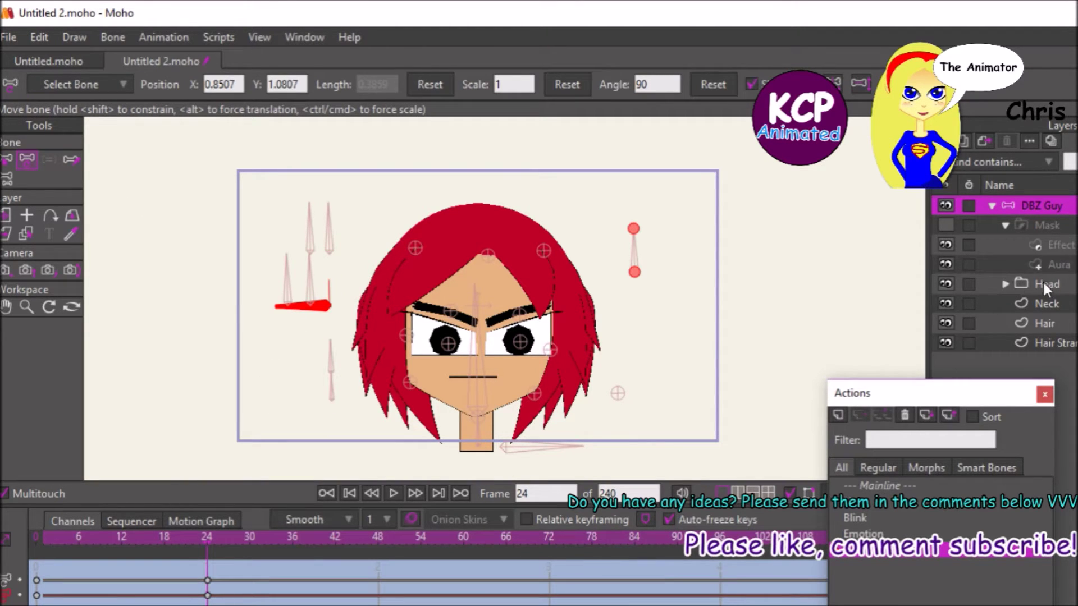
In the Head group's Bangs layer, pull both bang tips upward and outward at frame 24, adjusting the right bang's upper curve.
left_click(1005, 284)
left_click(1040, 303)
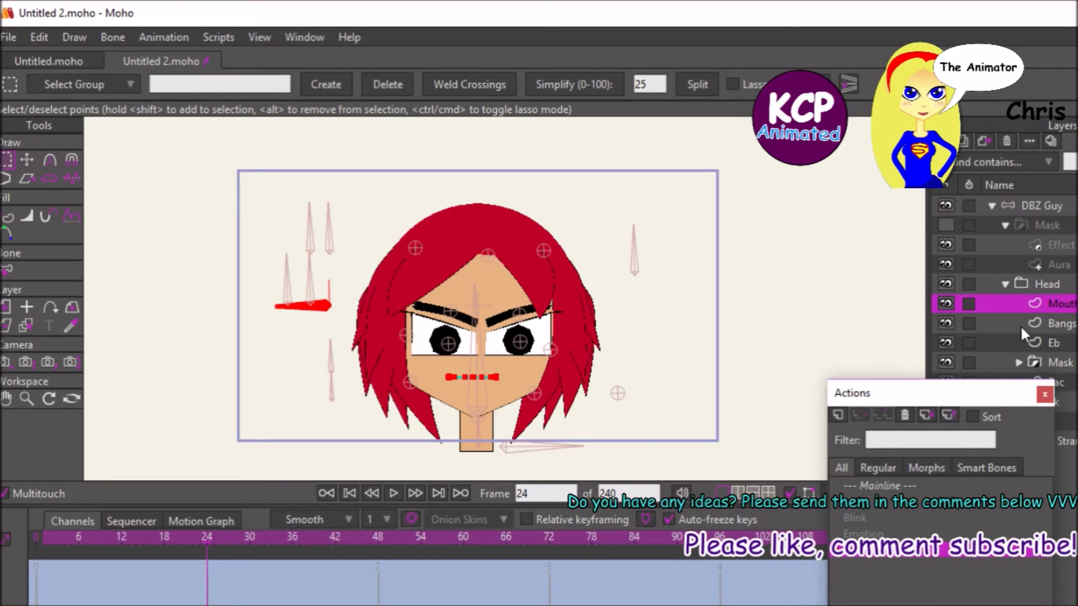
left_click(1069, 325)
double_click(1073, 326)
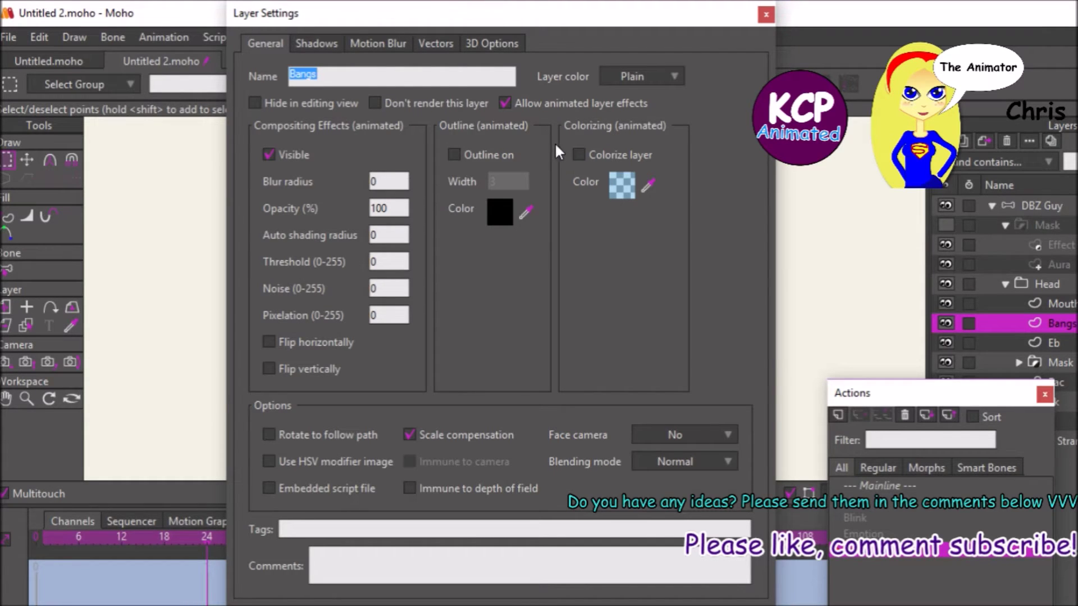
key("Escape")
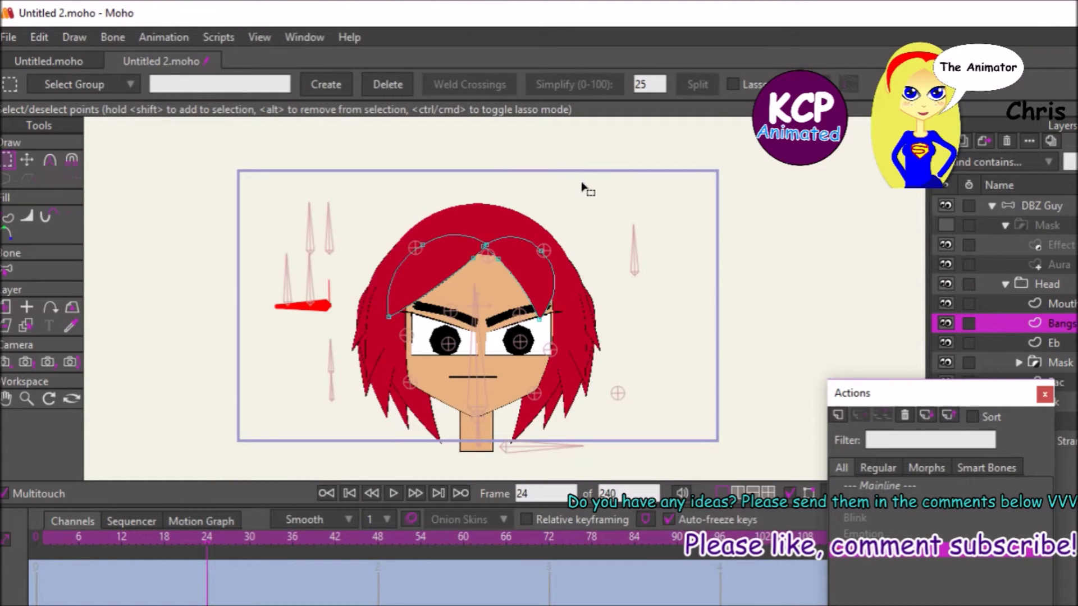
left_click(25, 160)
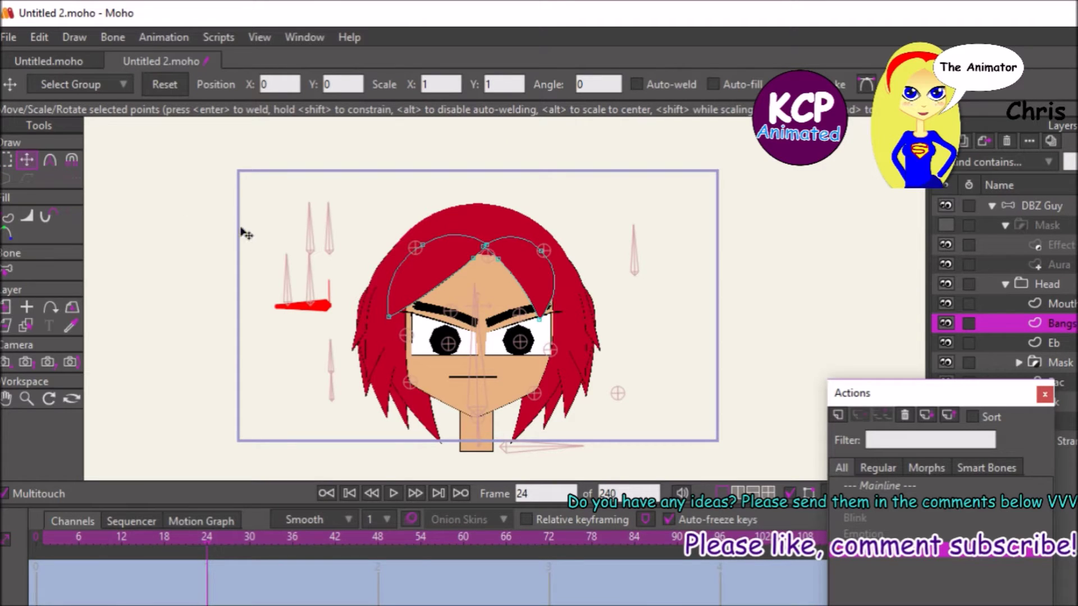
left_click_drag(391, 317, 362, 223)
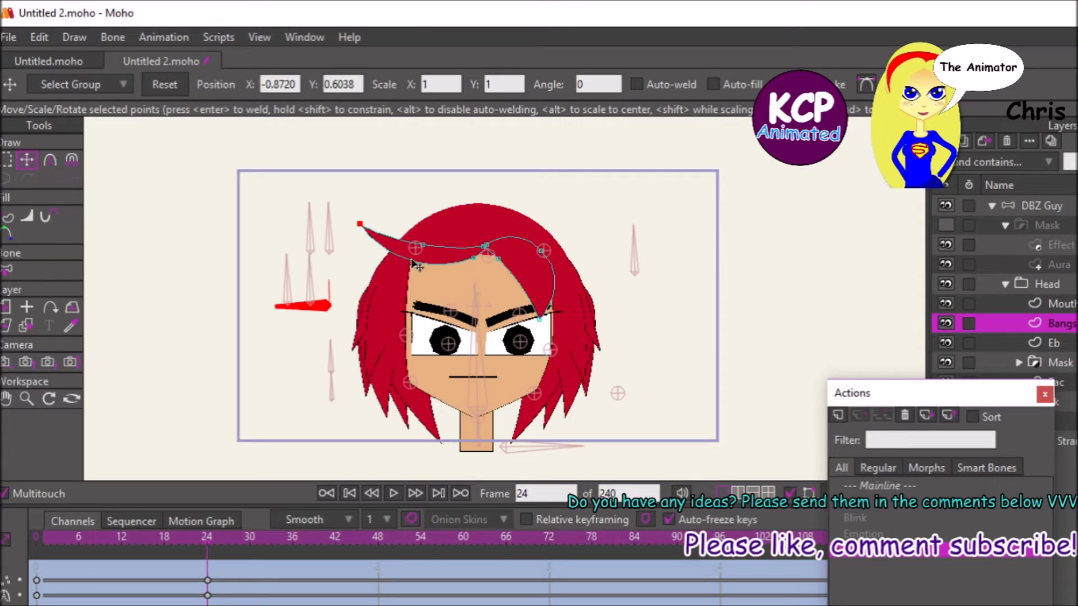
left_click_drag(538, 319, 635, 212)
left_click_drag(540, 239, 544, 239)
left_click_drag(634, 214, 593, 236)
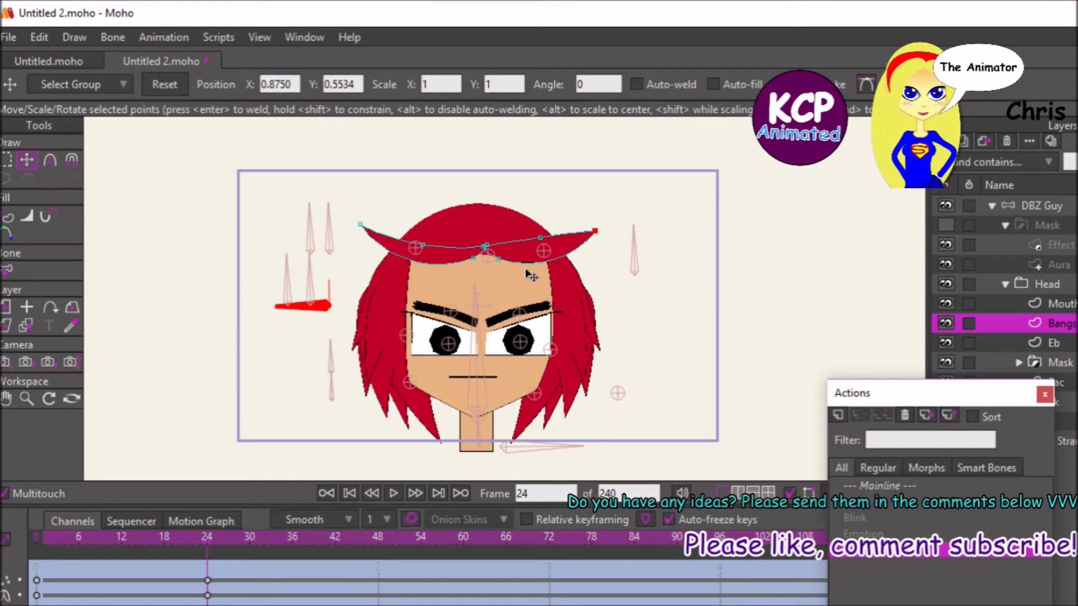
Scrub back and forth through the action's frames to check how the bangs lift.
key("Left")
key("Left")
key("Left")
key("Left")
key("ctrl+Left")
key("ctrl+Left")
key("ctrl+Left")
key("ctrl+Left")
key("ctrl+Left")
key("ctrl+Left")
key("ctrl+Left")
key("ctrl+Left")
key("ctrl+Left")
key("ctrl+Left")
key("ctrl+Left")
key("ctrl+Left")
key("ctrl+Left")
key("ctrl+Left")
key("ctrl+Left")
key("ctrl+Left")
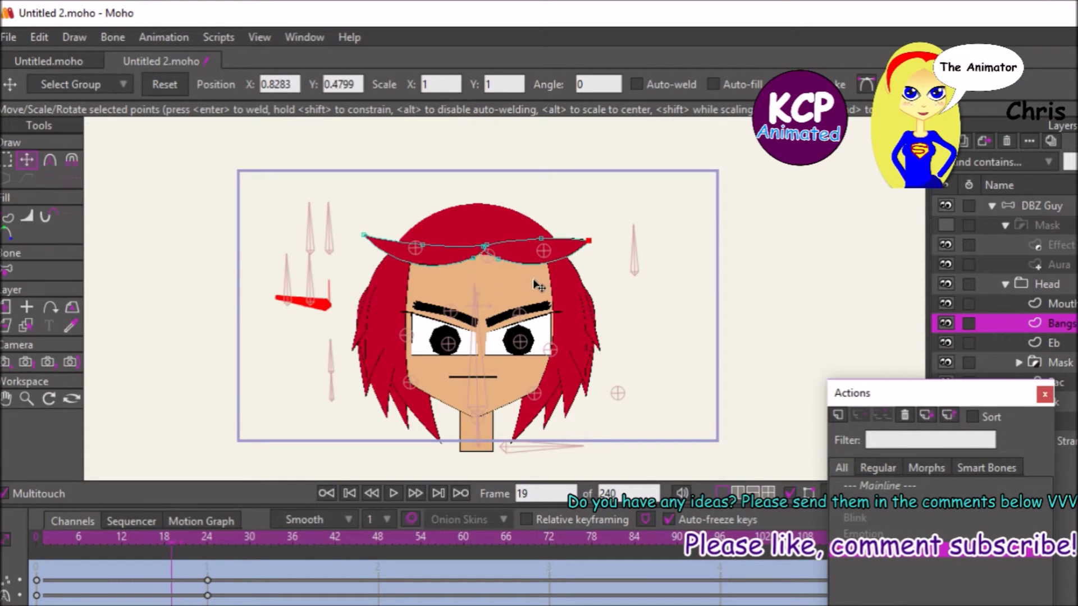
key("ctrl+Right")
key("ctrl+Right")
key("ctrl+Right")
key("ctrl+Right")
key("ctrl+Right")
key("ctrl+Right")
key("ctrl+Right")
key("ctrl+Right")
key("ctrl+Right")
key("ctrl+Right")
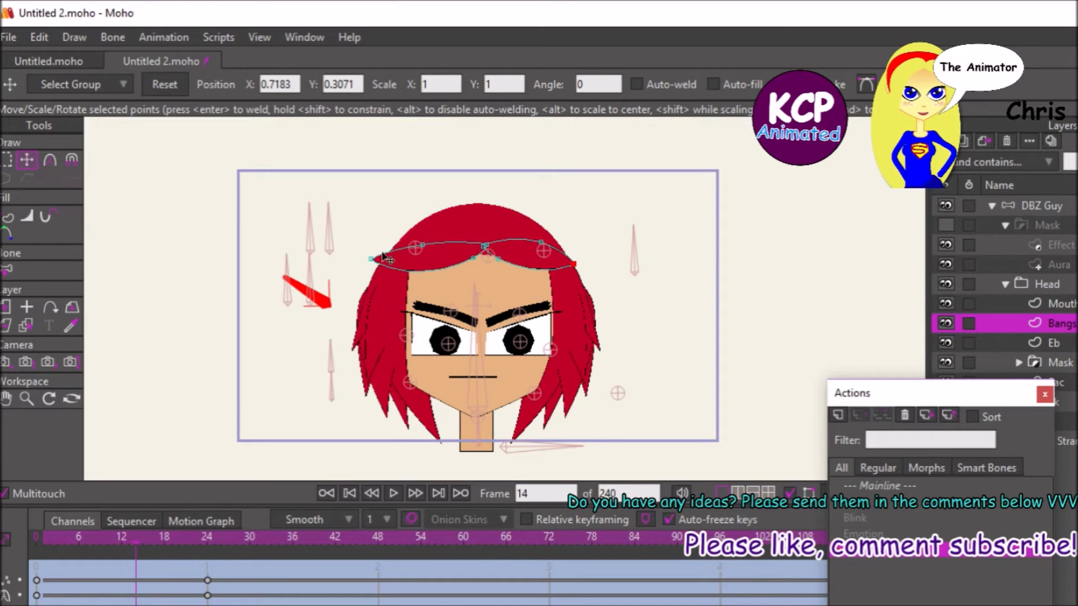
At frame 24, lower both bang tips to the sides of the forehead, within the hair outline.
left_click(206, 542)
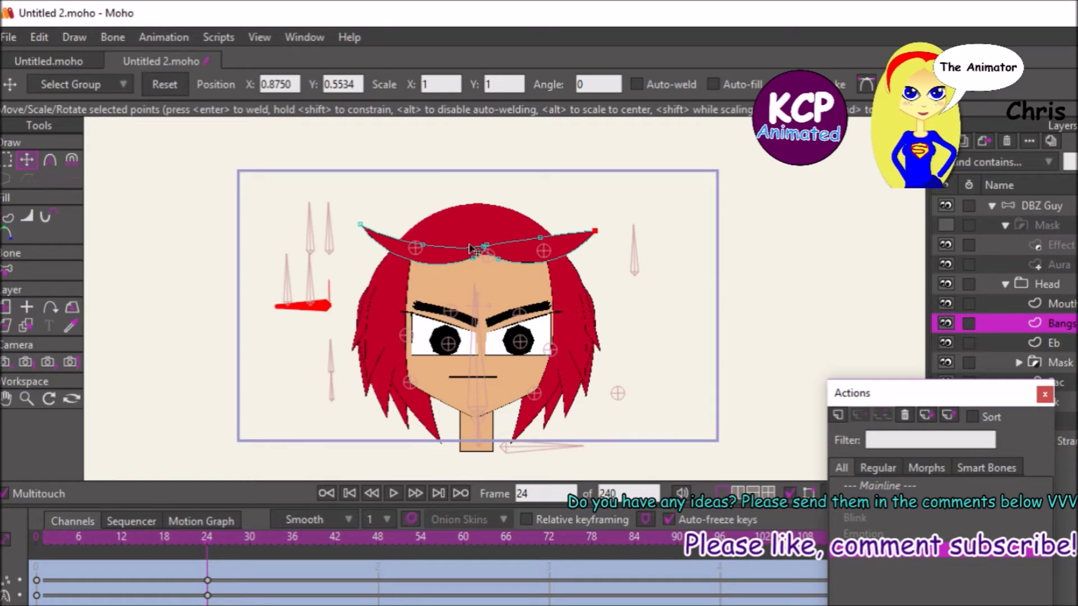
left_click_drag(595, 231, 568, 281)
left_click_drag(359, 226, 366, 289)
Step through the action's frames again to check the bangs' reduced lift.
key("Left")
key("Left")
key("Left")
key("Left")
key("Left")
key("Left")
key("Left")
key("Left")
key("Left")
key("Left")
key("Left")
key("Left")
key("Left")
key("Left")
key("Left")
key("Left")
key("Left")
key("Left")
key("Left")
key("Left")
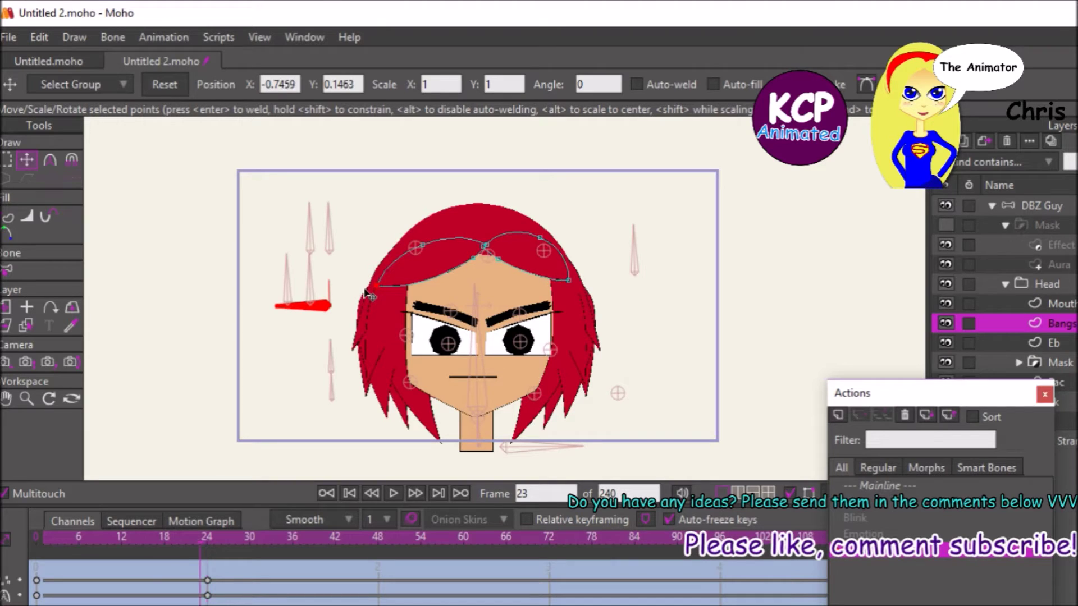
key("Right")
key("Right")
key("ctrl+Right")
key("ctrl+Right")
key("ctrl+Right")
key("ctrl+Right")
key("ctrl+Right")
key("ctrl+Right")
key("ctrl+Right")
key("ctrl+Right")
key("ctrl+Right")
key("ctrl+Right")
key("ctrl+Right")
key("ctrl+Right")
key("ctrl+Right")
key("ctrl+Right")
key("ctrl+Right")
key("ctrl+Right")
key("ctrl+Right")
key("ctrl+Right")
key("ctrl+Right")
key("ctrl+Right")
Close the Actions window and, on the hair strands layer, swing the five left-side strand tips upward and outward at frame 24.
left_click(1044, 394)
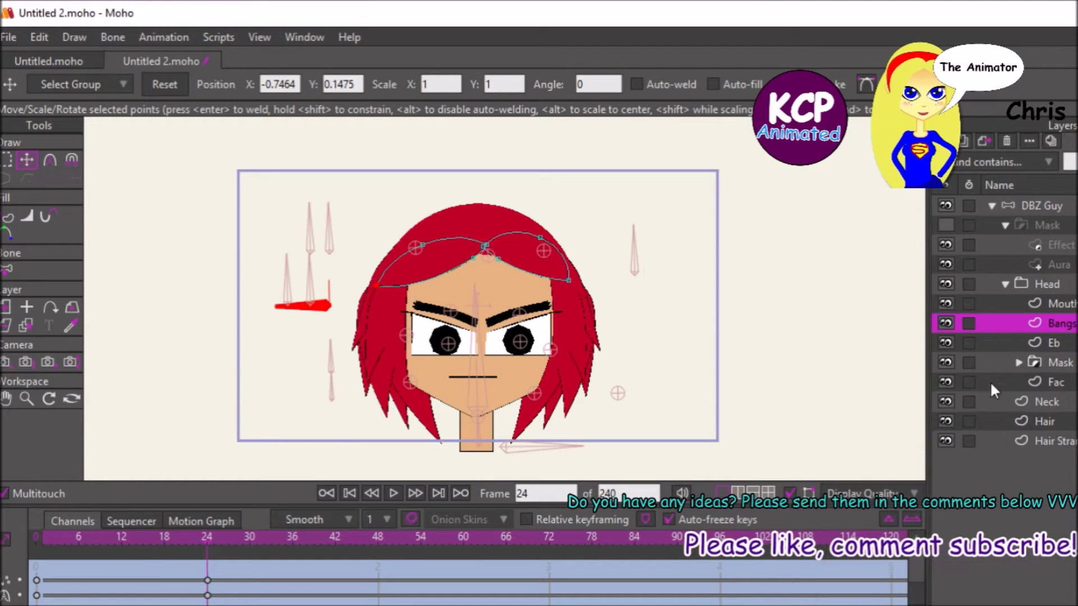
left_click(1040, 422)
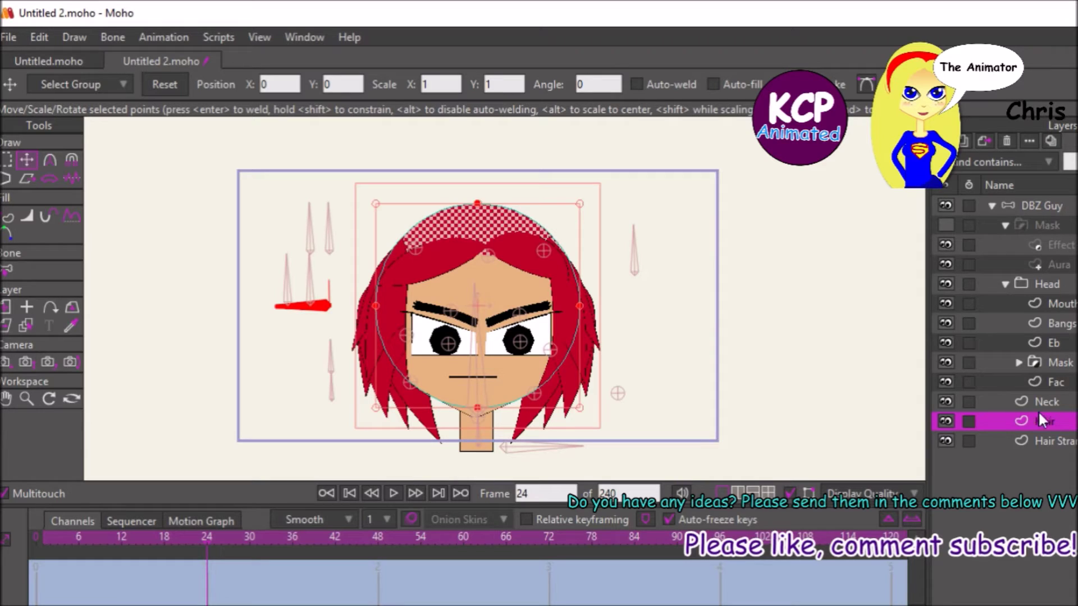
left_click(1049, 441)
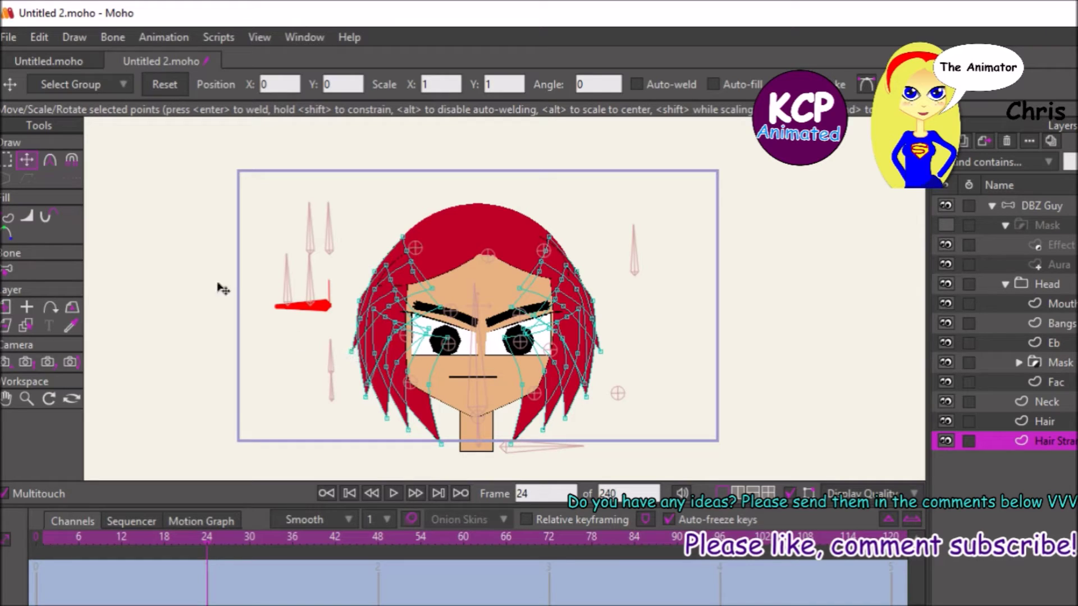
left_click_drag(352, 352, 311, 309)
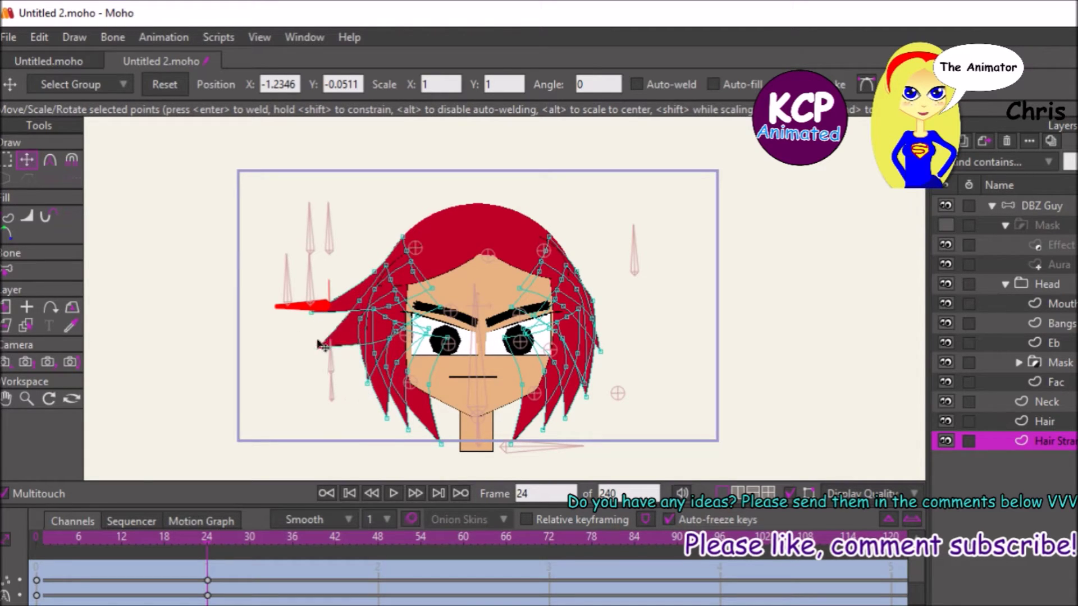
left_click_drag(318, 341, 311, 339)
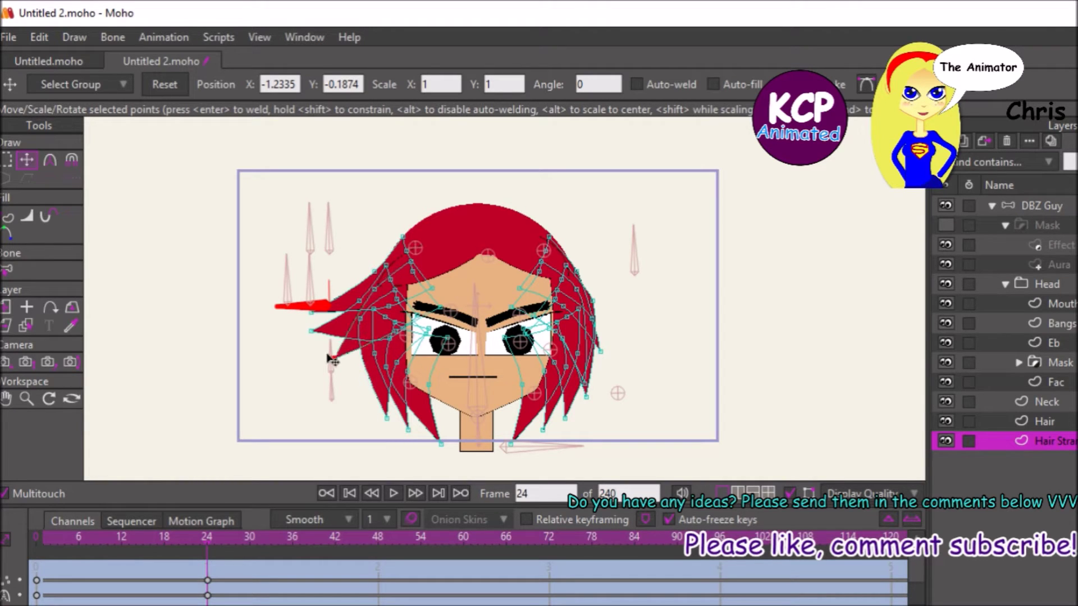
left_click_drag(365, 384, 325, 368)
left_click_drag(405, 434, 334, 385)
left_click_drag(441, 446, 354, 405)
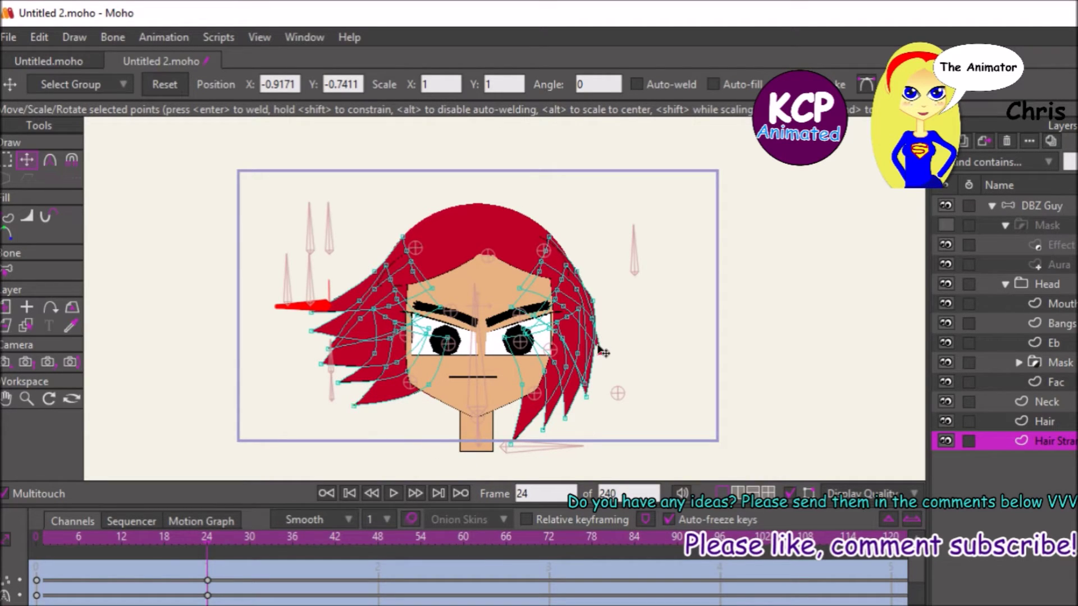
Pull the right-side hair strand tips outward and upward at frame 24 to mirror the left side's flare.
left_click_drag(600, 350, 641, 310)
left_click(587, 395)
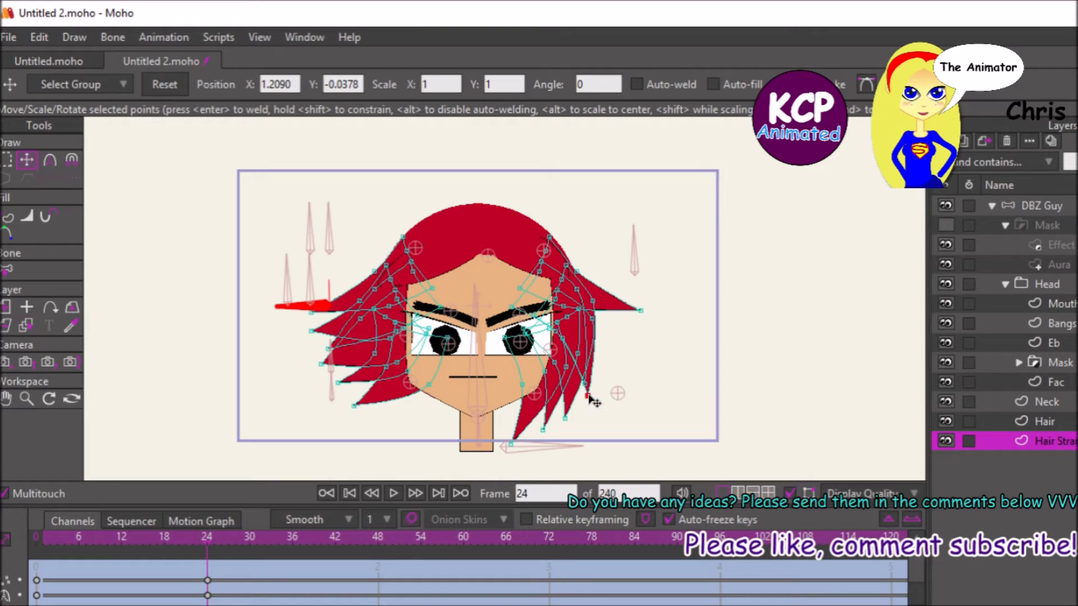
left_click_drag(588, 395, 638, 339)
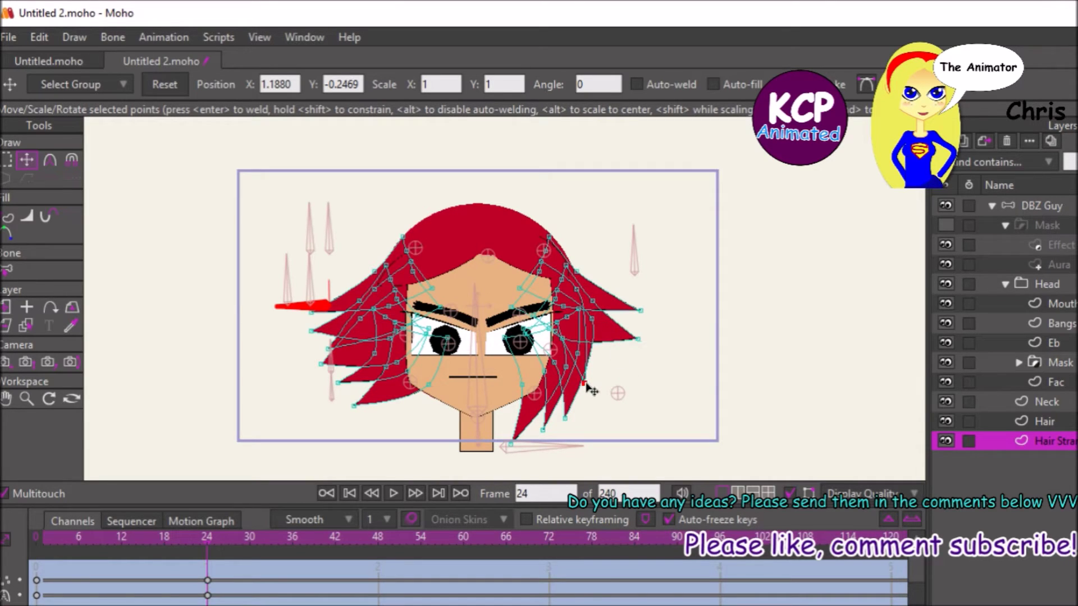
left_click_drag(588, 390, 621, 365)
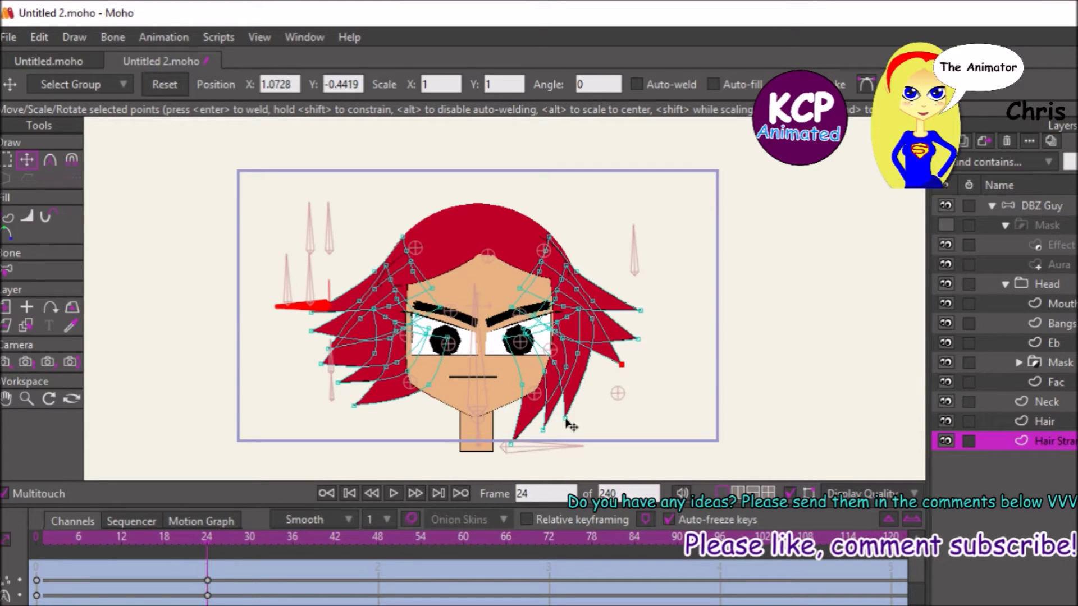
left_click_drag(565, 419, 617, 391)
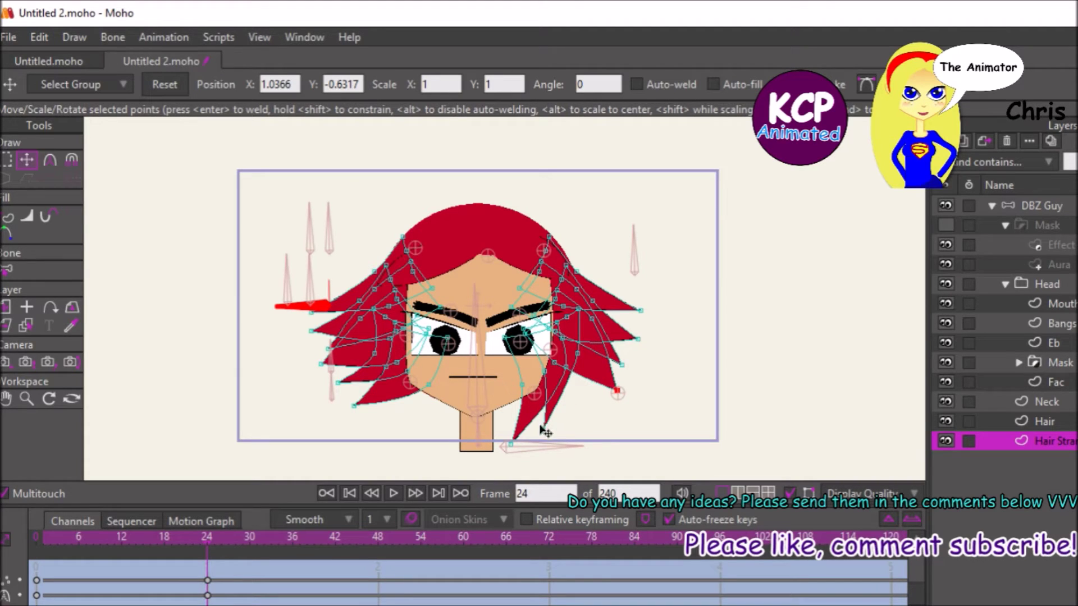
left_click_drag(543, 430, 608, 409)
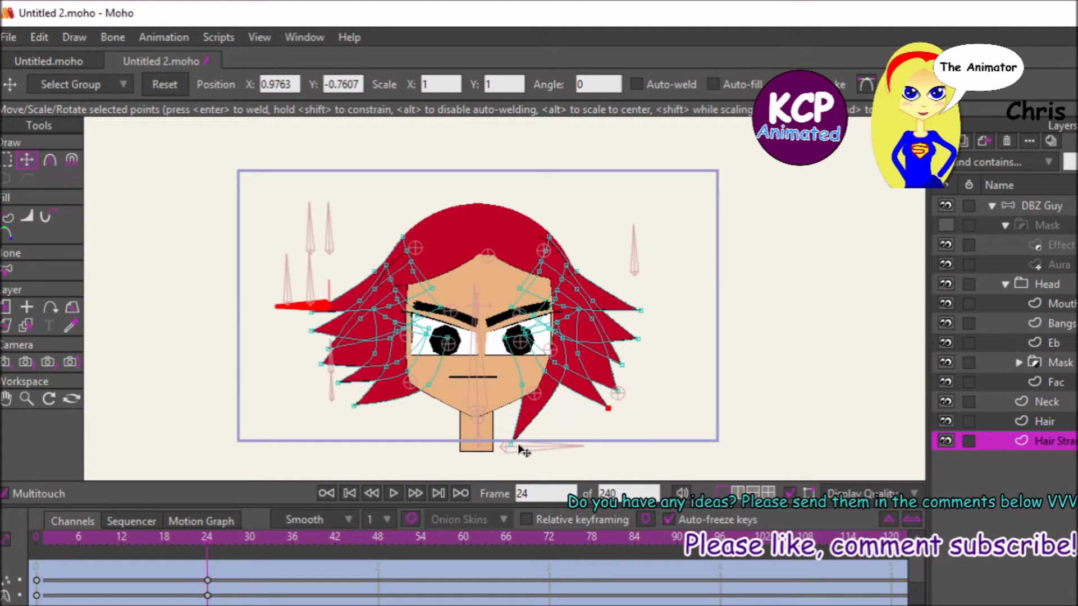
left_click_drag(524, 452, 589, 431)
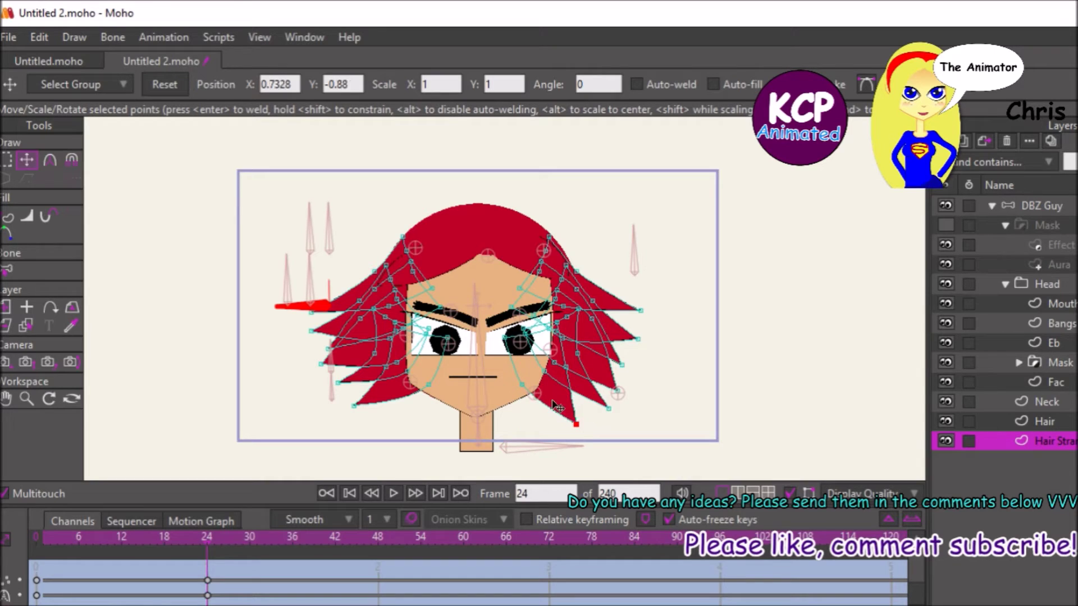
Scrub through the action to check the flaring hair strands, and return to frame 24.
key("Left")
key("Left")
key("Left")
key("Left")
key("Left")
key("Left")
key("Left")
key("Left")
key("Left")
key("Left")
key("Left")
key("Left")
key("Left")
key("Left")
key("Left")
key("Left")
key("Left")
key("Left")
key("Left")
key("Left")
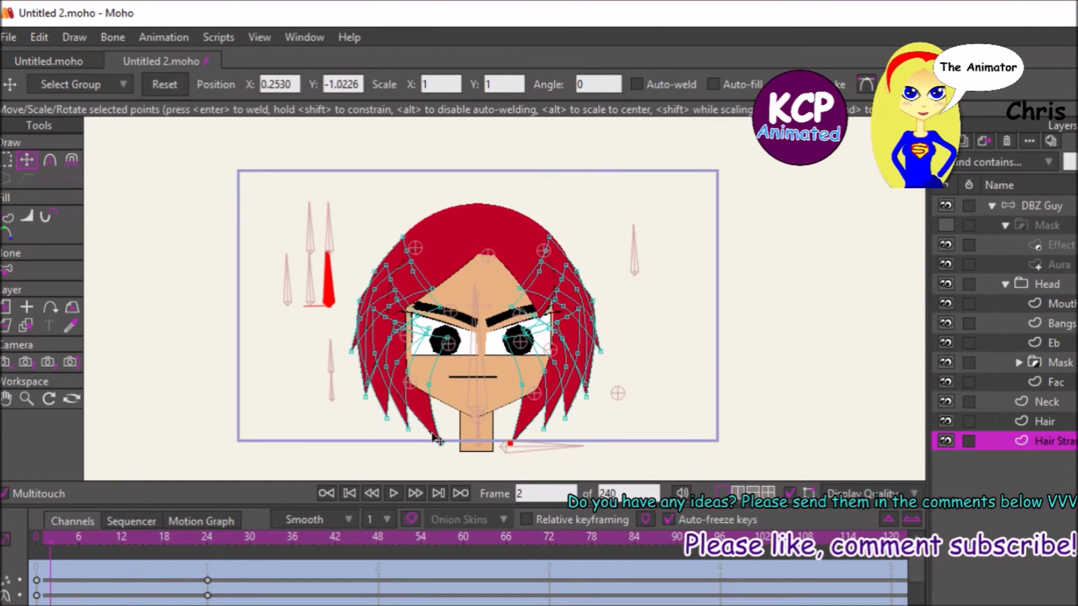
key("ctrl+Right")
key("ctrl+Right")
key("ctrl+Right")
key("ctrl+Right")
key("ctrl+Right")
key("ctrl+Right")
key("ctrl+Right")
key("ctrl+Right")
key("ctrl+Right")
key("ctrl+Right")
key("ctrl+Right")
key("ctrl+Right")
key("ctrl+Right")
key("ctrl+Right")
key("ctrl+Right")
key("ctrl+Right")
key("ctrl+Right")
key("ctrl+Right")
key("ctrl+Right")
key("ctrl+Right")
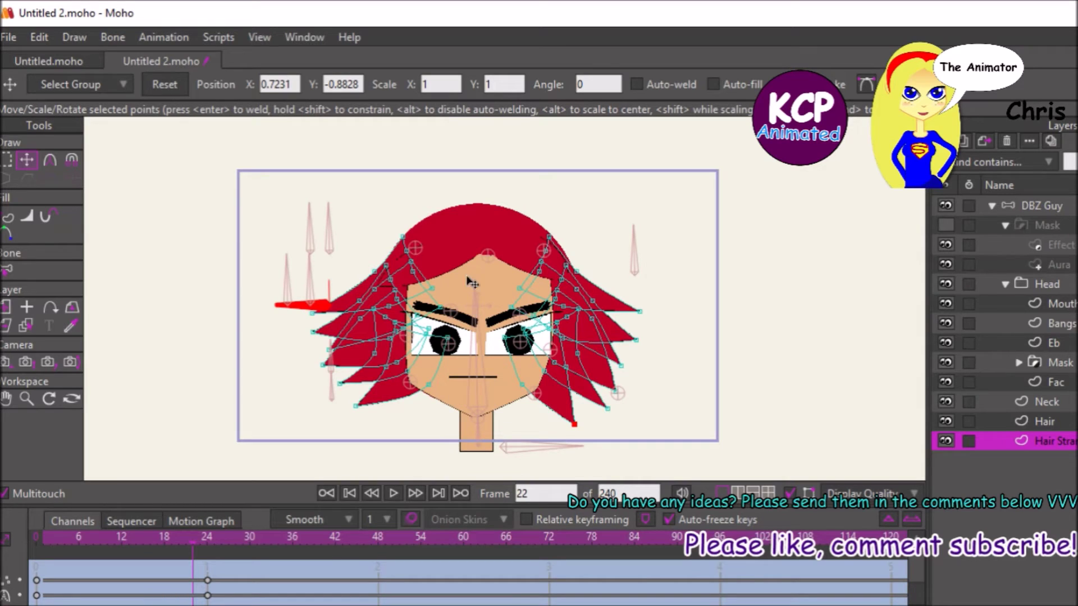
left_click(207, 537)
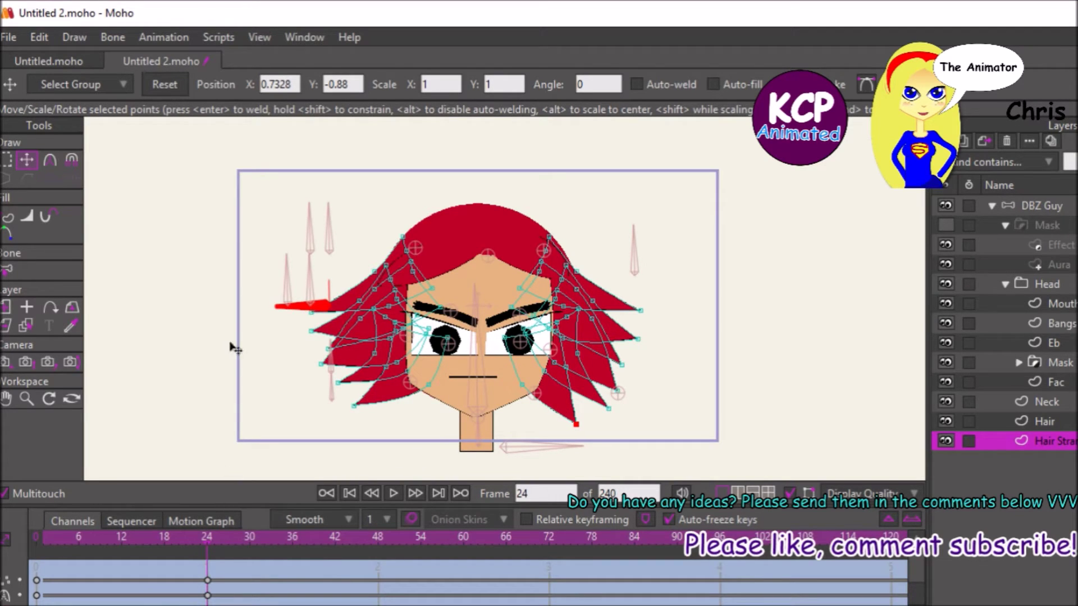
Set the fill of the hair strand shapes on both sides of the head to yellow at frame 24, and select the Hair layer.
left_click(9, 220)
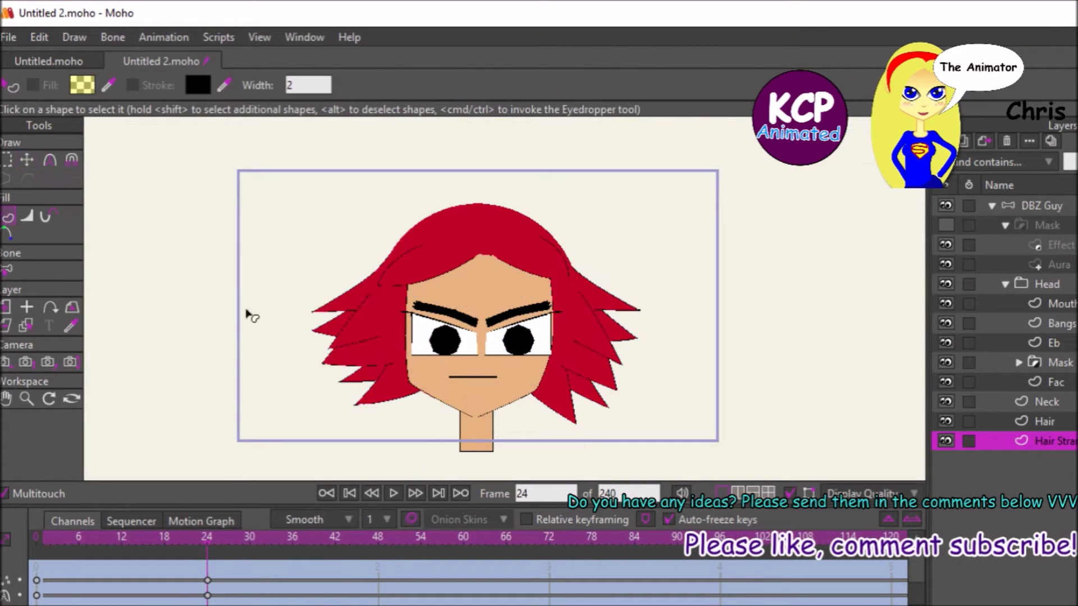
left_click(595, 315)
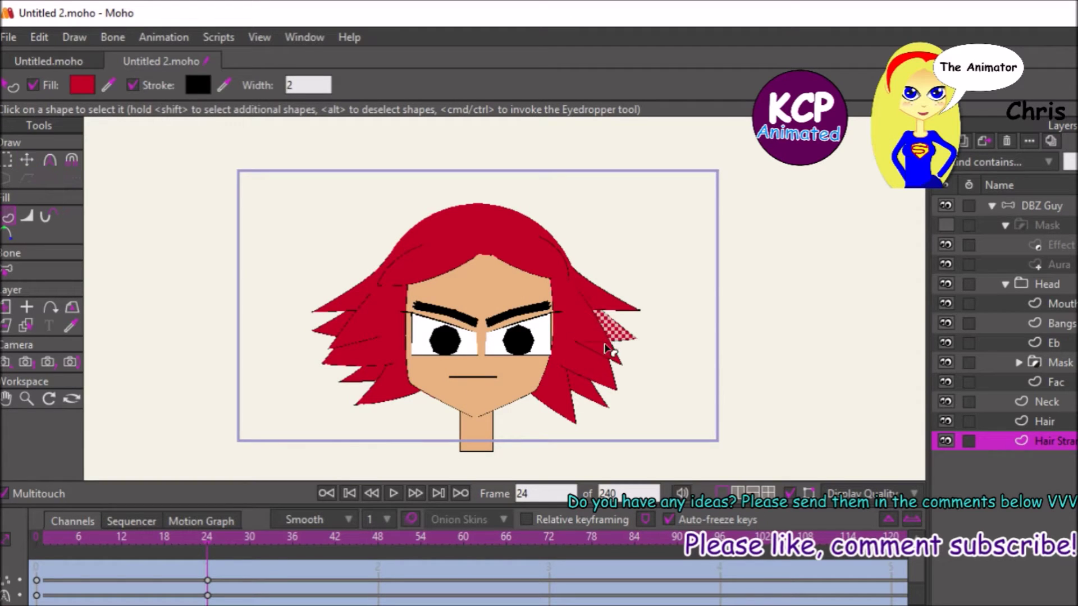
left_click(619, 302, "shift")
left_click(597, 350, "shift")
left_click(596, 371, "shift")
left_click(588, 393, "shift")
left_click(570, 419, "shift")
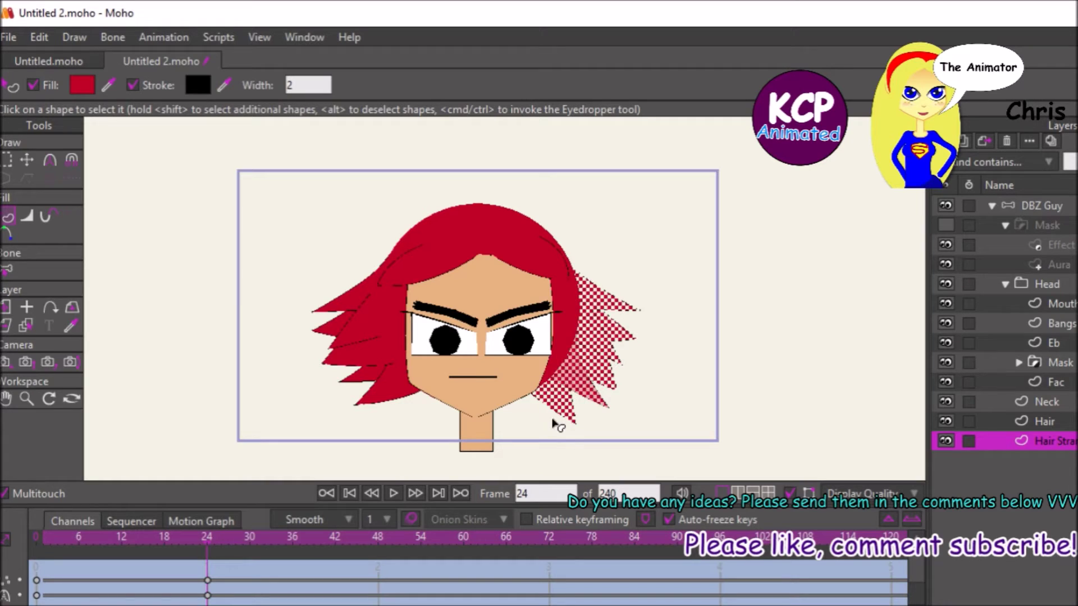
left_click(363, 365, "shift")
left_click(351, 310, "shift")
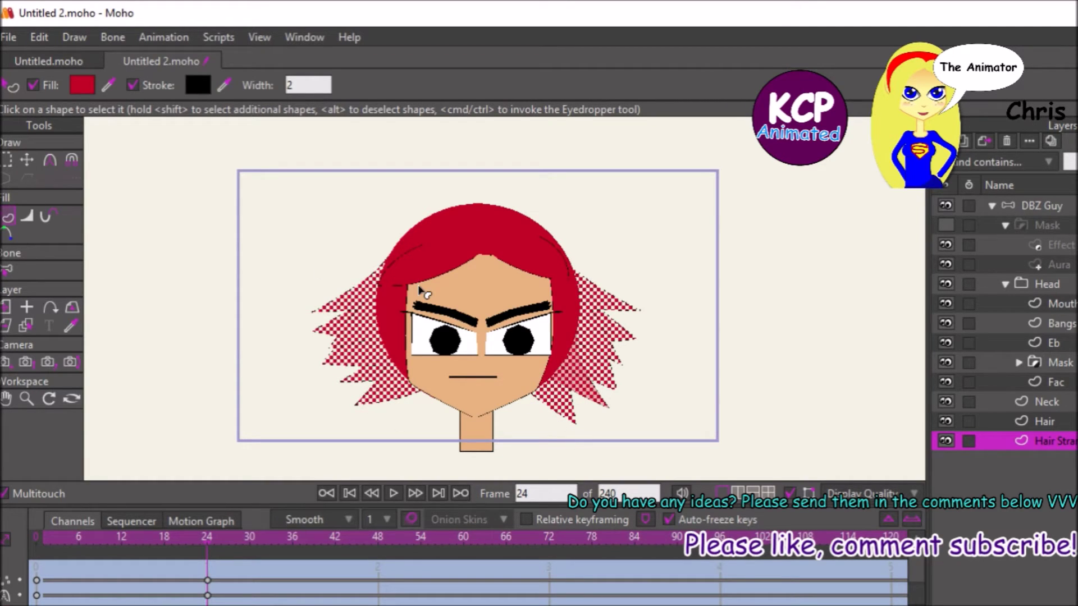
key("ctrl+shift+y")
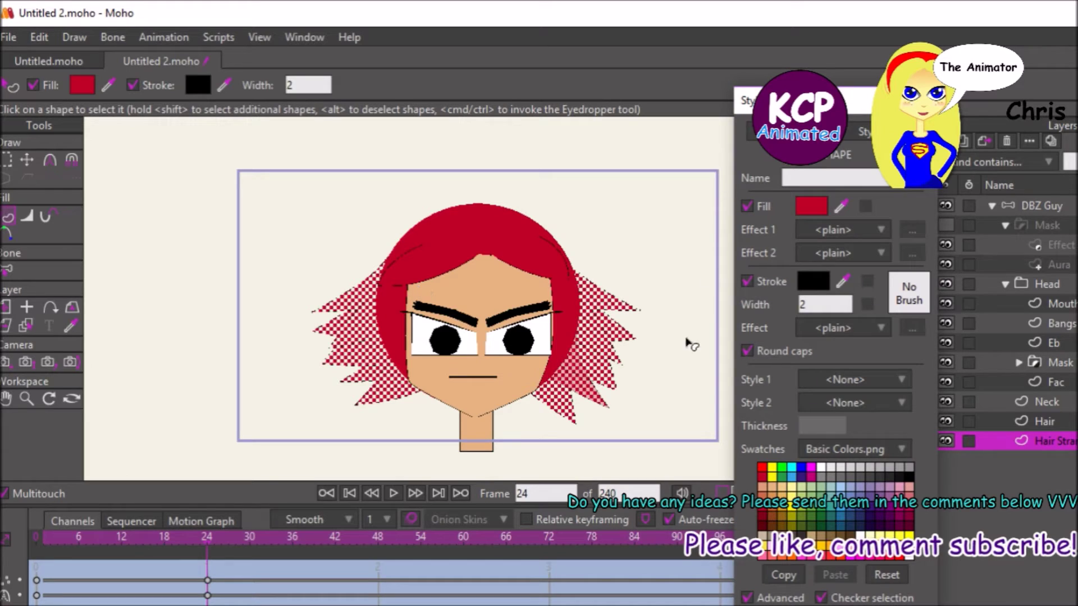
left_click(772, 469)
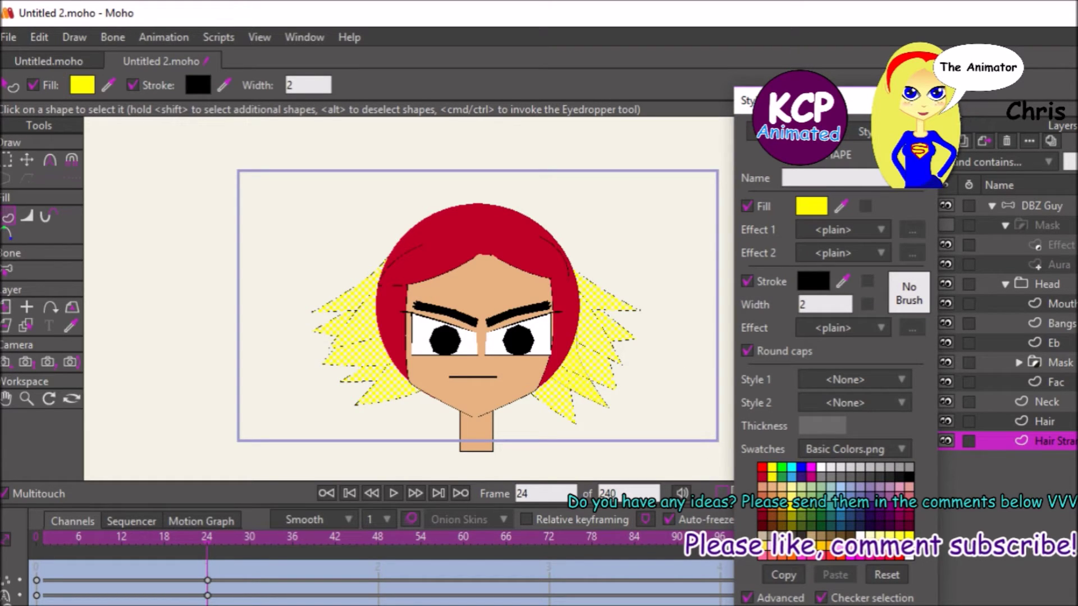
key("ctrl+shift+y")
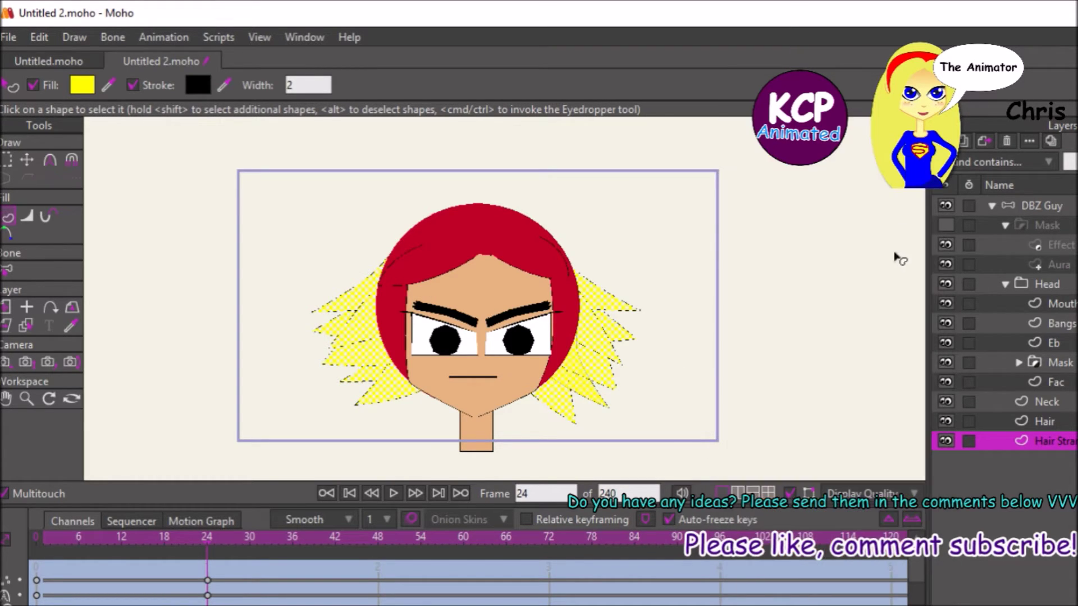
left_click(1041, 423)
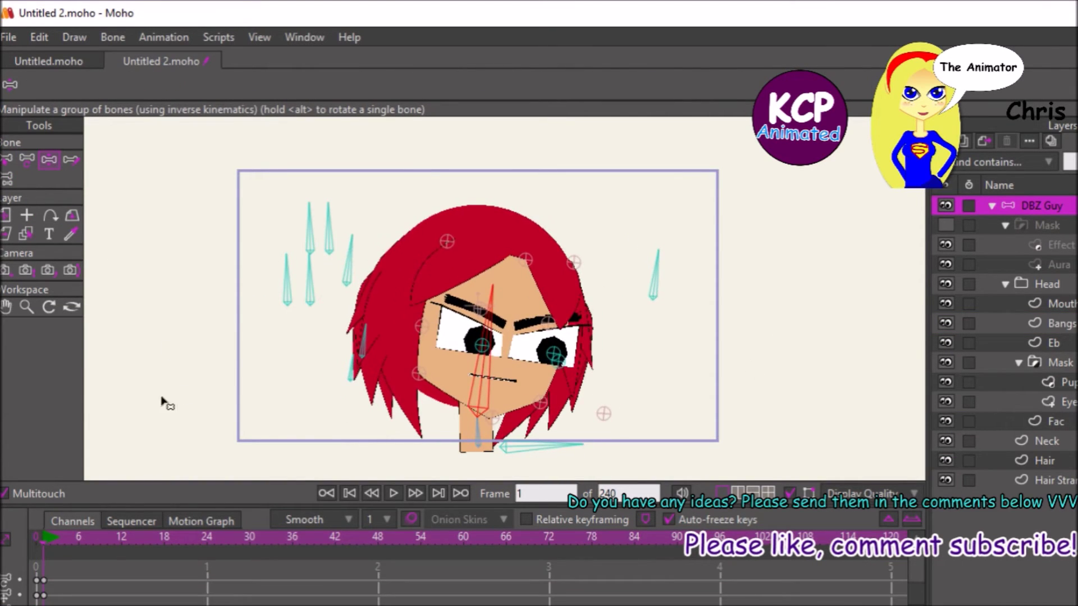
Rotate the blink bone to close the eyes at frame 12 and turn the head to face forward at frame 24.
left_click_drag(336, 239, 196, 460)
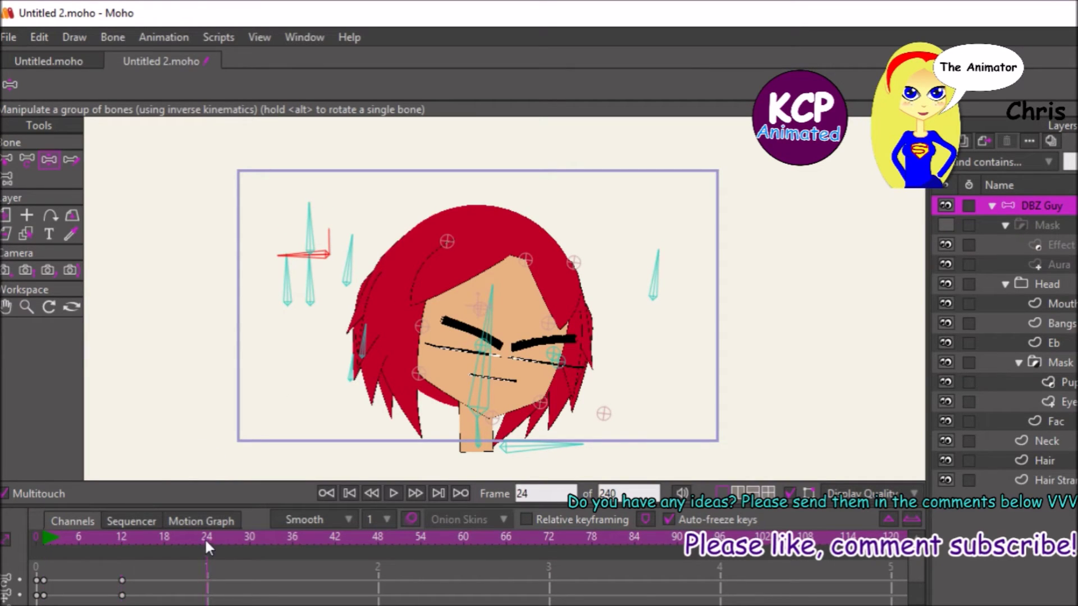
mouse_move(489, 324)
left_mouse_down()
mouse_move(476, 323)
mouse_move(476, 339)
left_mouse_up()
left_click(27, 159)
left_click(46, 161)
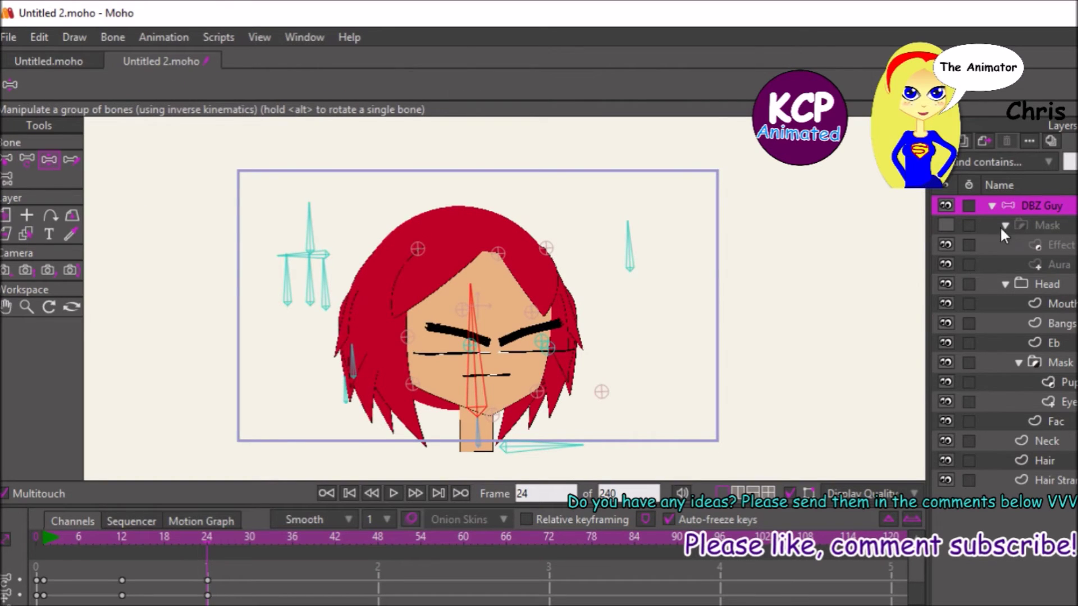
Animate the visibility of the aura's Mask layer so it is hidden from frame 1 and visible from frame 24.
left_click_drag(141, 541, 48, 541)
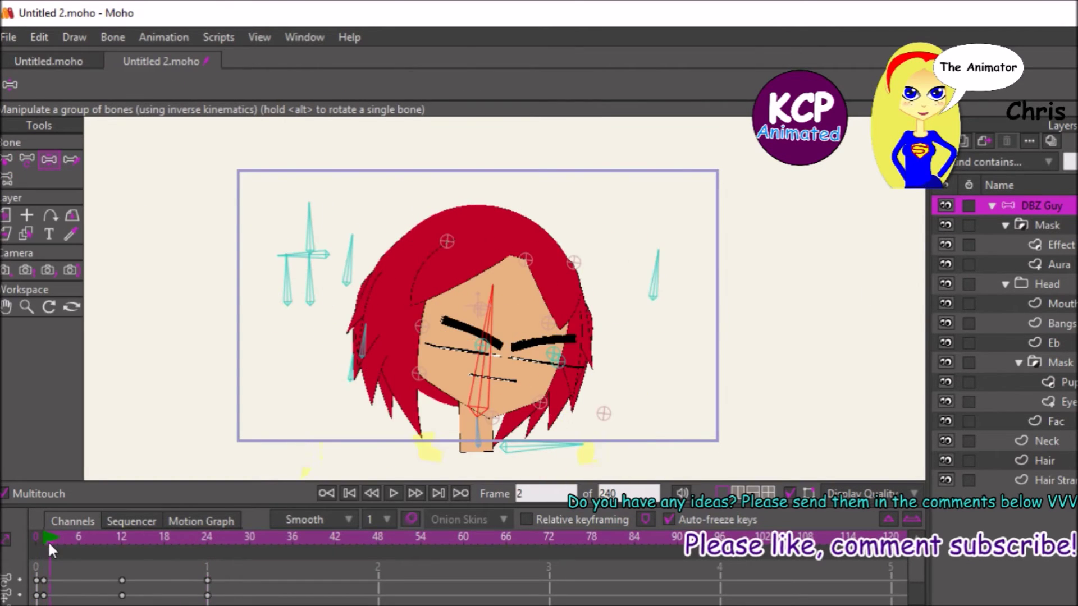
double_click(1041, 228)
left_click(270, 153)
key("Return")
left_click(187, 541)
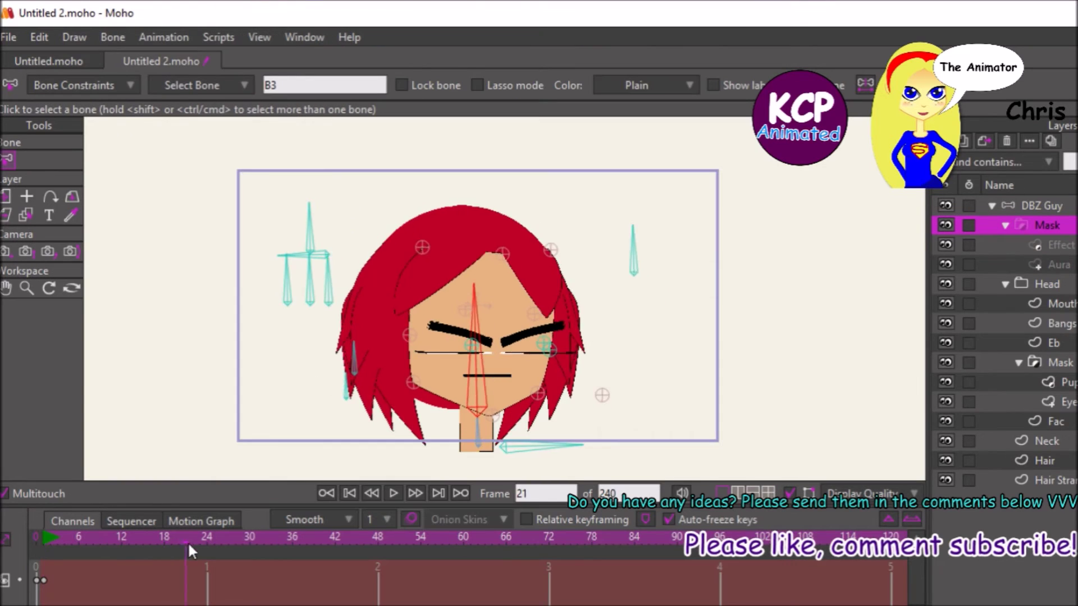
left_click_drag(188, 541, 205, 543)
double_click(1058, 223)
left_click(290, 155)
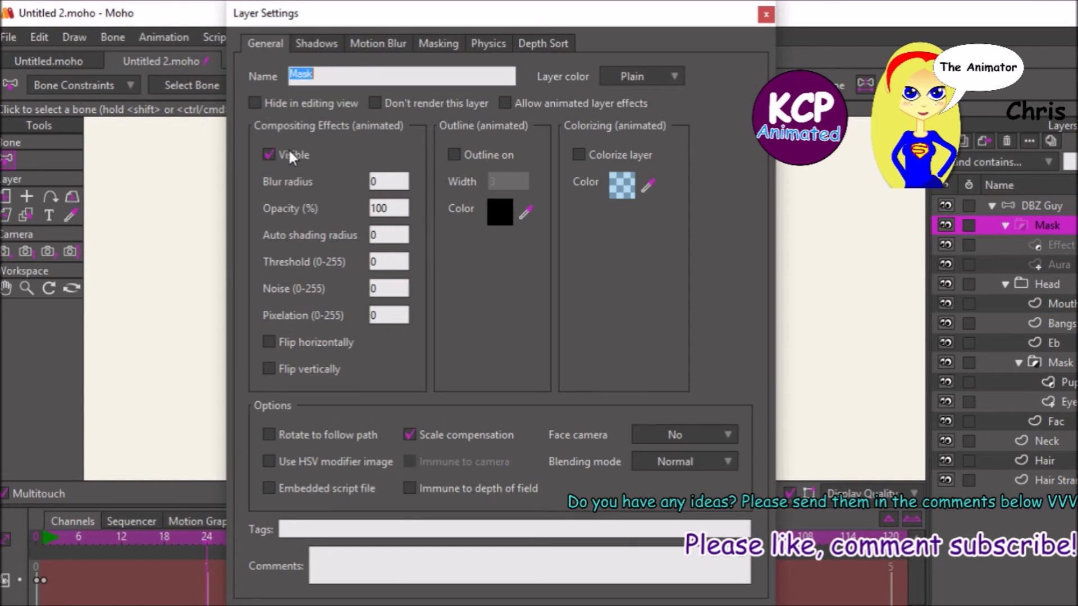
key("Return")
key("shift+Left")
key("space")
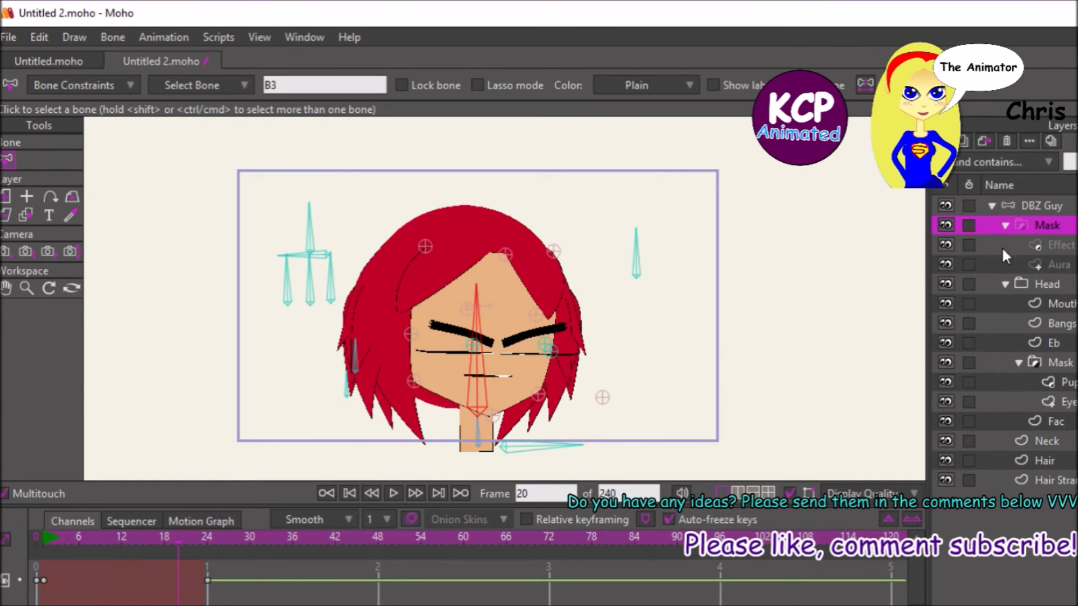
Add pose keyframes to the DBZ Guy bones at frames 30, 36 and 42, nudging the hair and head bones.
left_click(1058, 299)
left_click(1041, 205)
left_click_drag(219, 553, 249, 548)
left_click(49, 160)
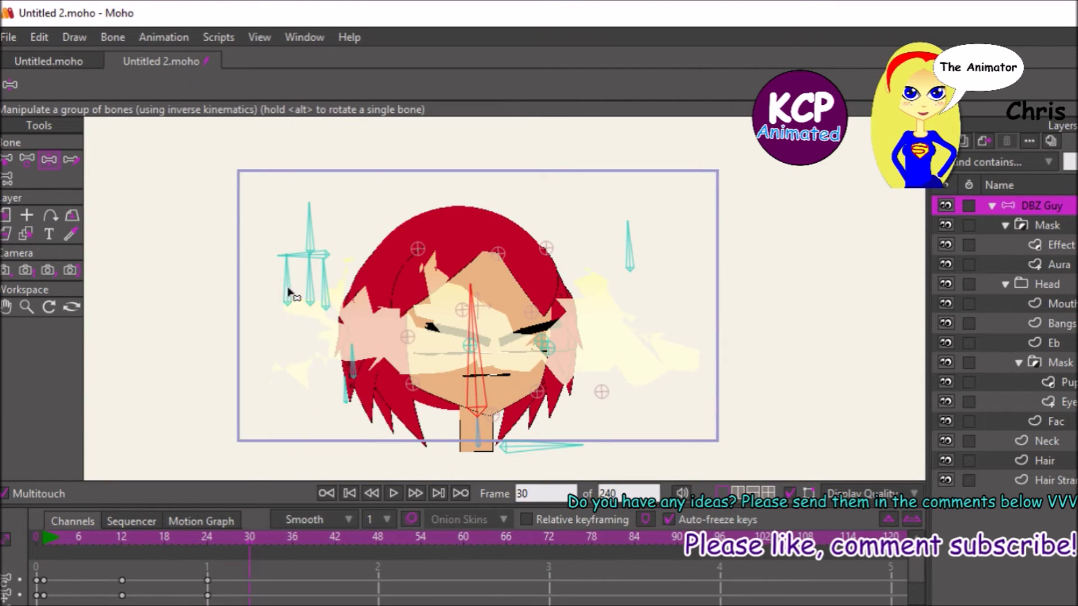
left_click_drag(288, 290, 287, 317)
key("Right")
key("Right")
key("Right")
key("Right")
key("Right")
key("Right")
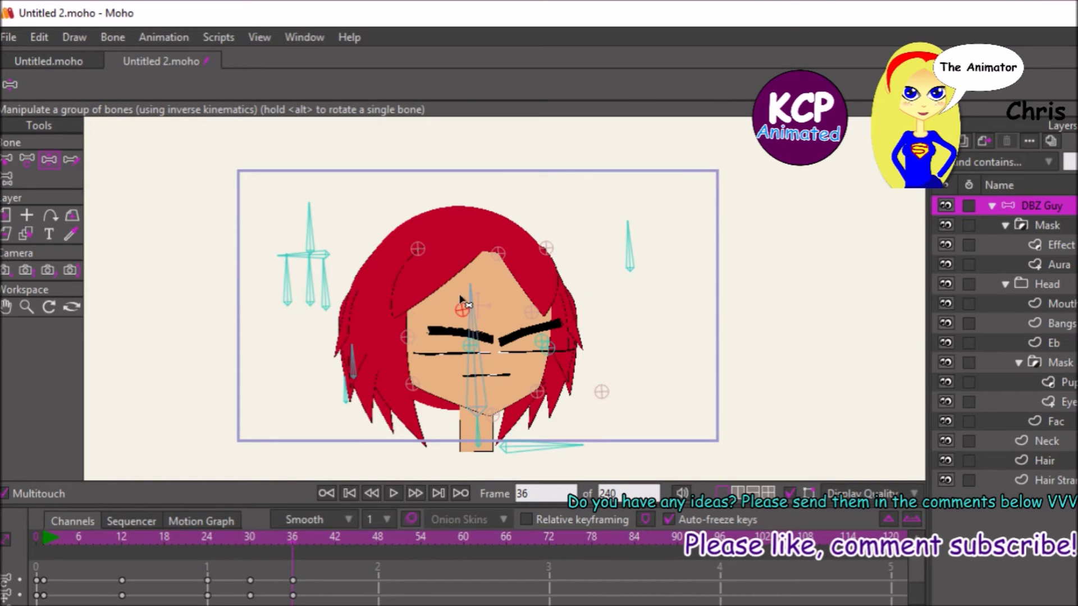
left_click_drag(474, 324, 472, 288)
key("space")
key("Left")
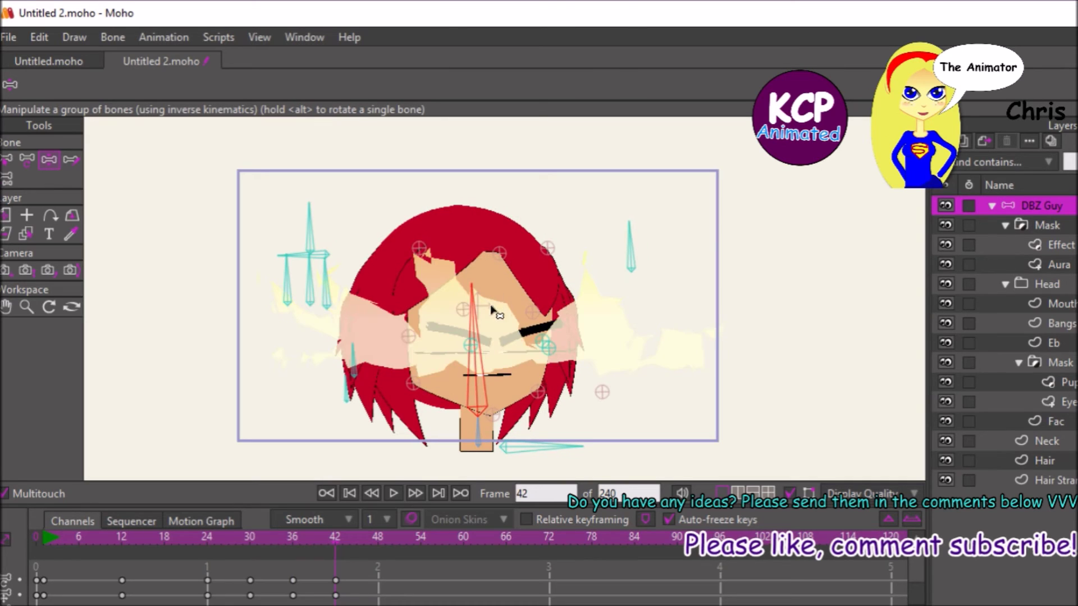
Raise the blink bone to open the eyes and turn the head back to the side at frame 42, checking the neighbouring frames.
left_click_drag(307, 258, 330, 231)
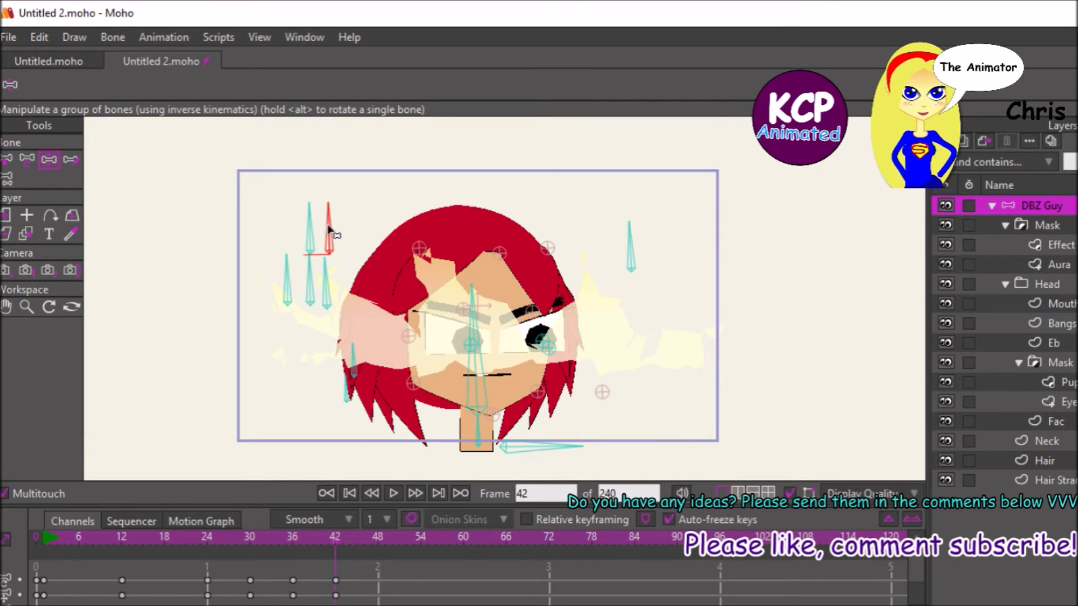
left_click_drag(480, 344, 499, 373)
key("Right")
key("Right")
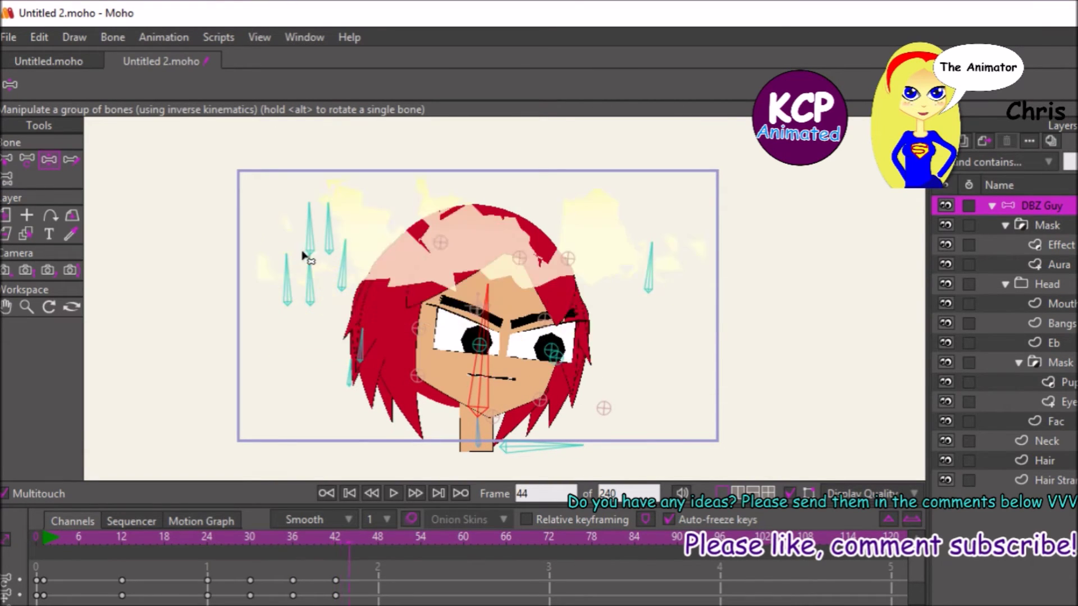
key("Left")
key("Left")
key("Left")
key("Left")
key("ctrl+Right")
key("ctrl+Right")
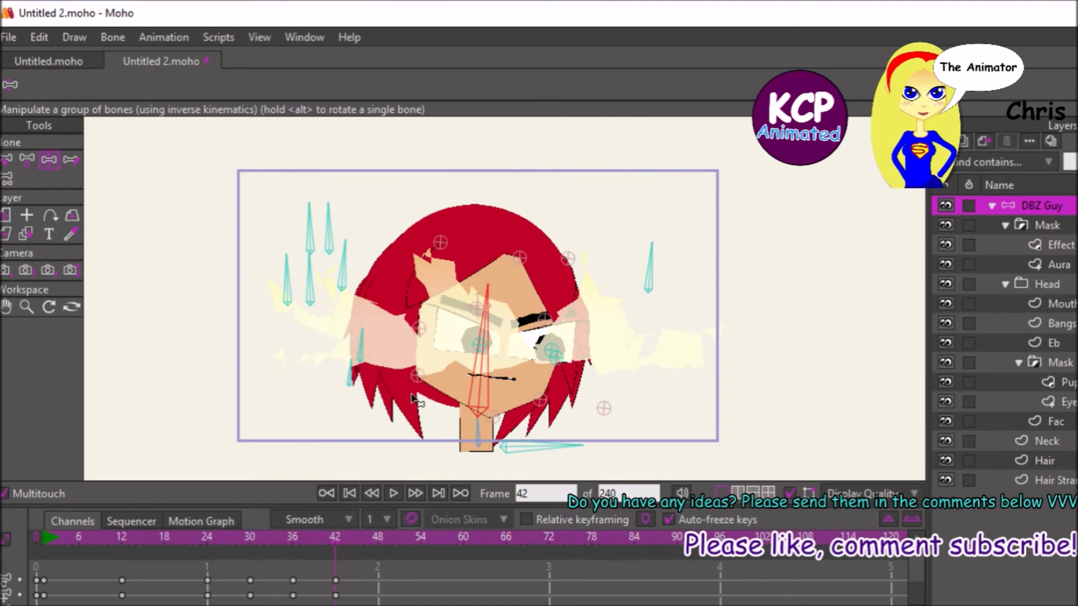
Rotate the hair bone outward to flare the hair at frame 42, and turn the head slightly further to the side at frame 48.
left_click_drag(286, 287, 266, 302)
key("Right")
key("Right")
key("Right")
key("Right")
key("Right")
key("Right")
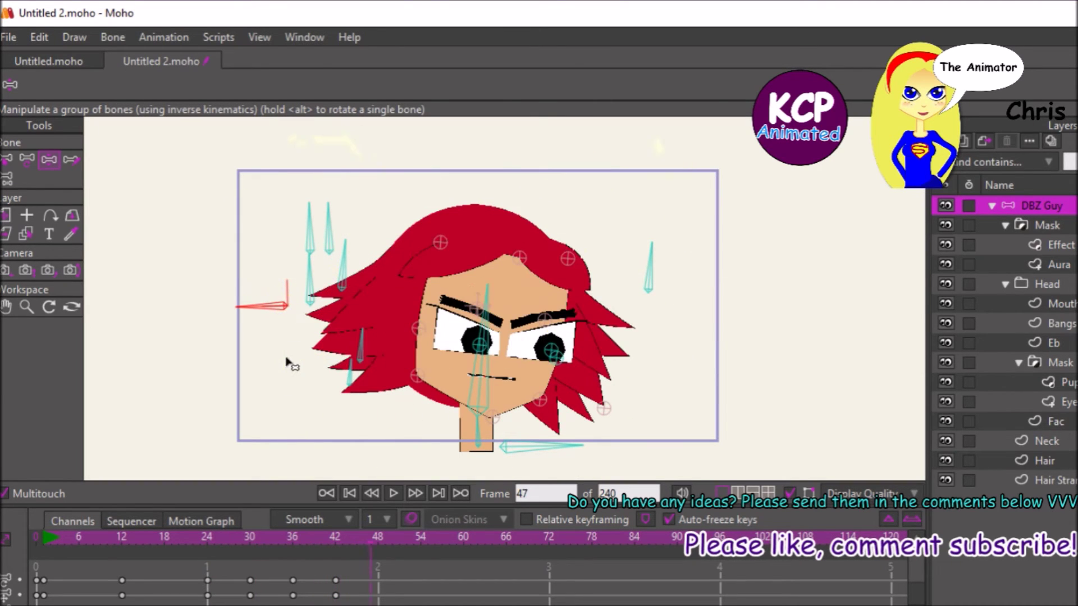
left_click_drag(478, 385, 488, 383)
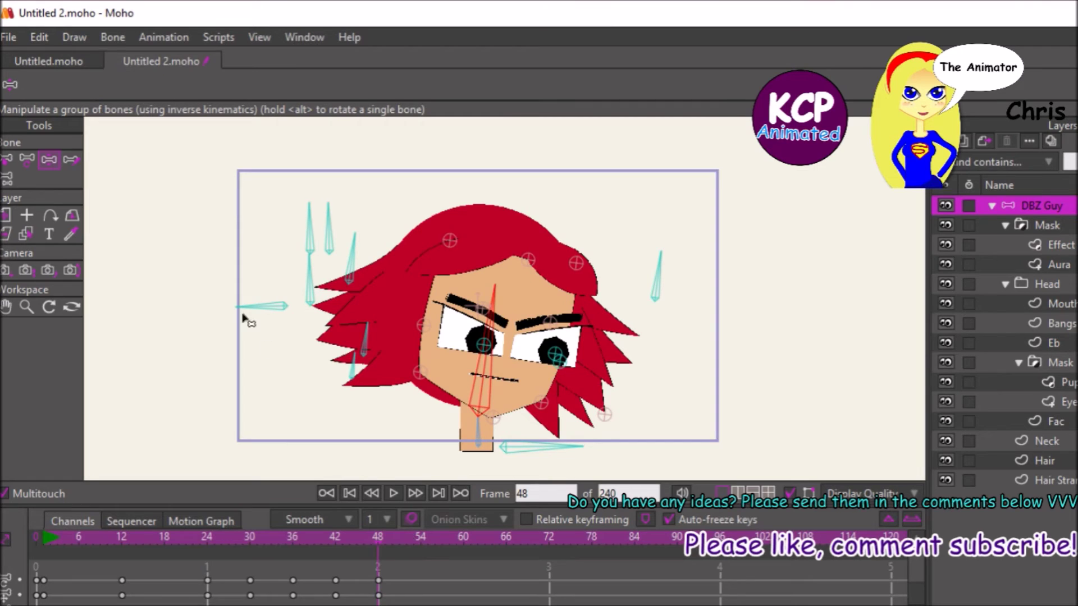
Pose the character at frame 54 with the hair back down, the eyes closed and the mouth wide open.
left_click(421, 540)
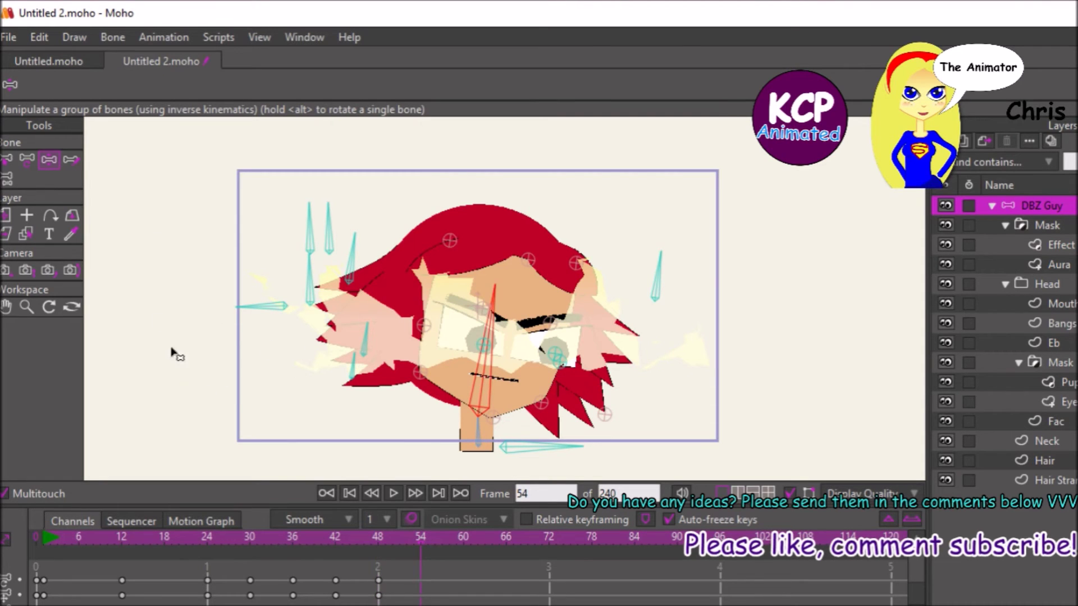
left_click_drag(283, 303, 286, 269)
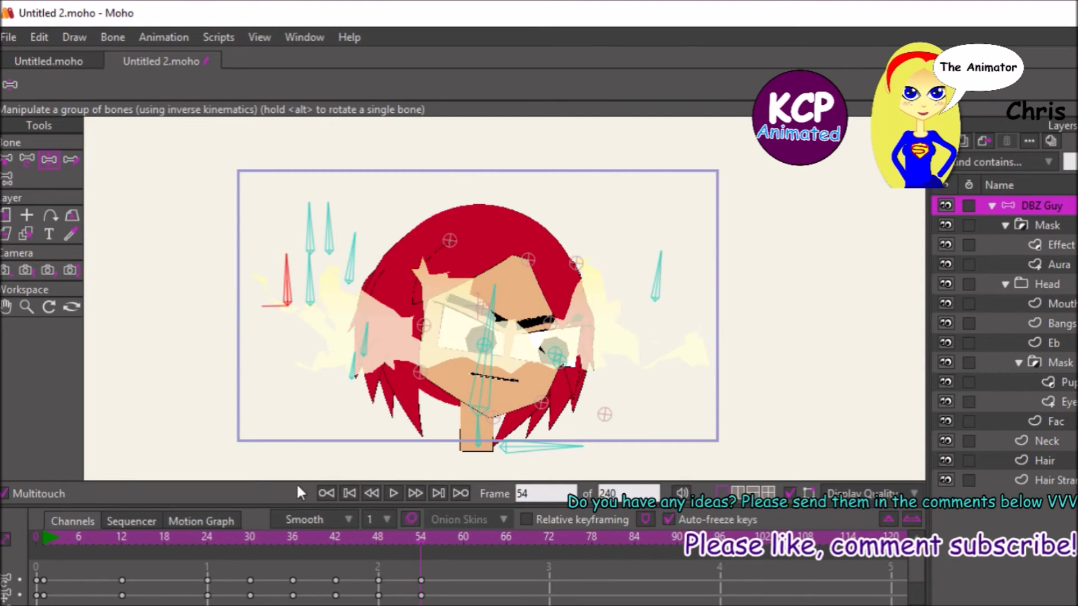
left_click(326, 492)
key("space")
left_click_drag(326, 233, 233, 413)
left_click_drag(634, 274, 502, 352)
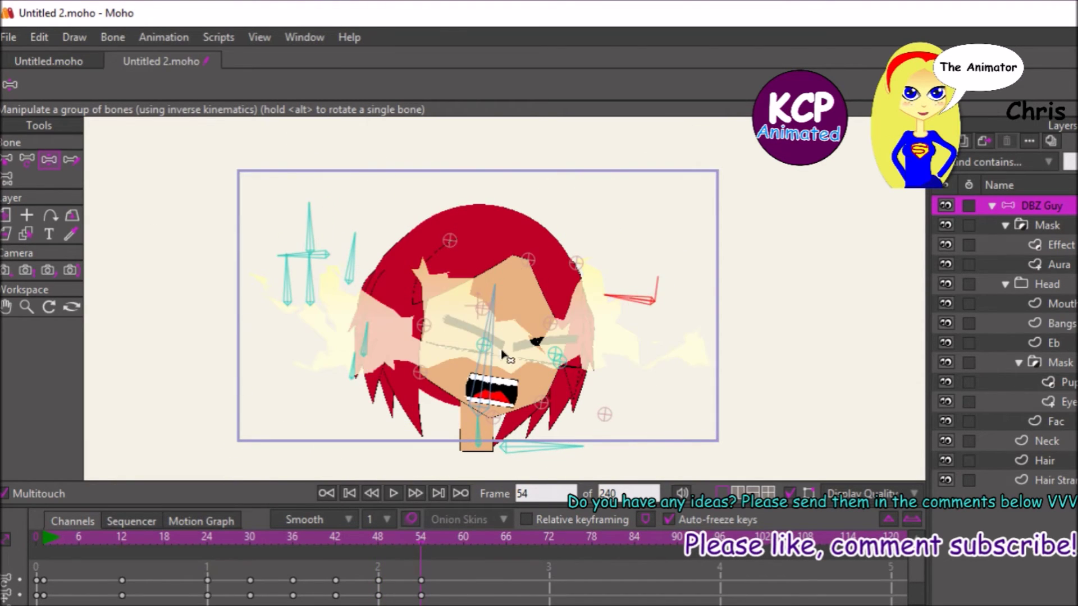
Turn the head to face forward at frame 72 and rotate the transformation bone slightly at frame 78, advancing toward frame 84.
left_click(548, 538)
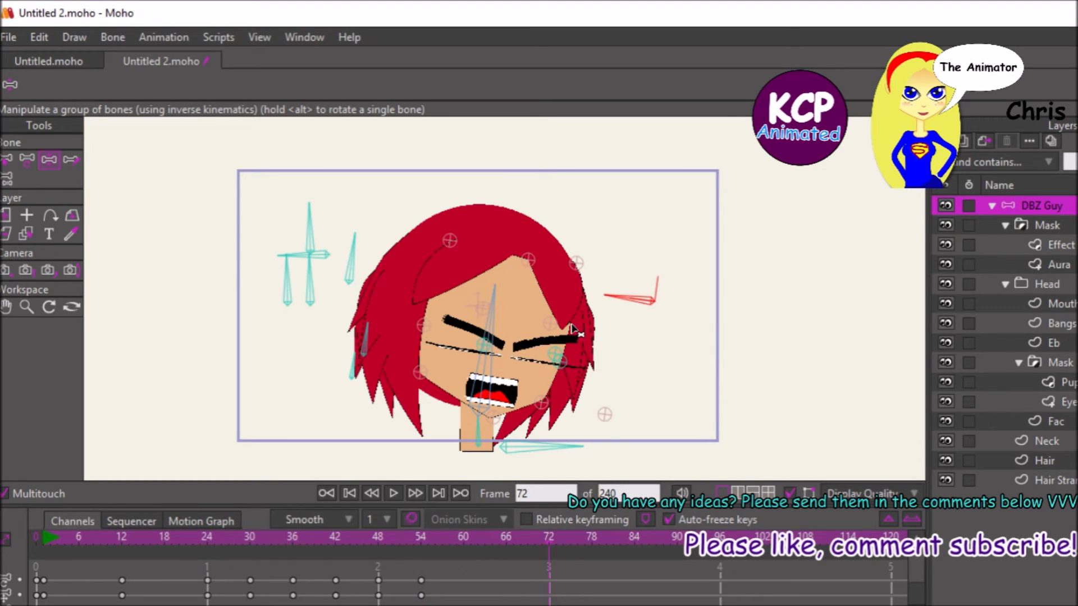
left_click_drag(486, 351, 475, 350)
left_click(591, 538)
left_click(330, 268)
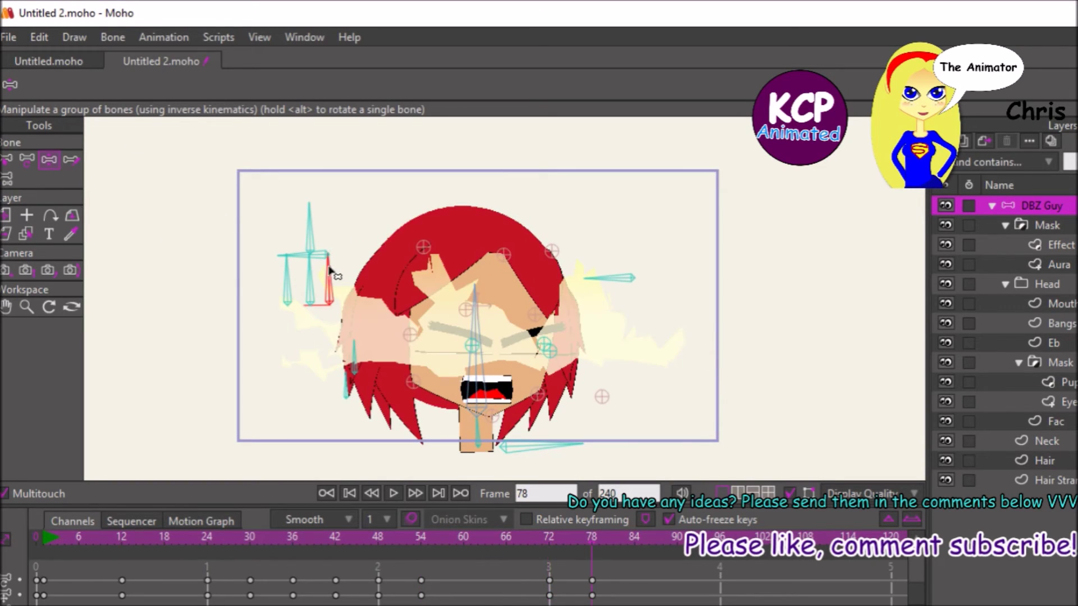
key("Right")
key("Right")
key("Right")
key("Right")
key("Right")
key("Right")
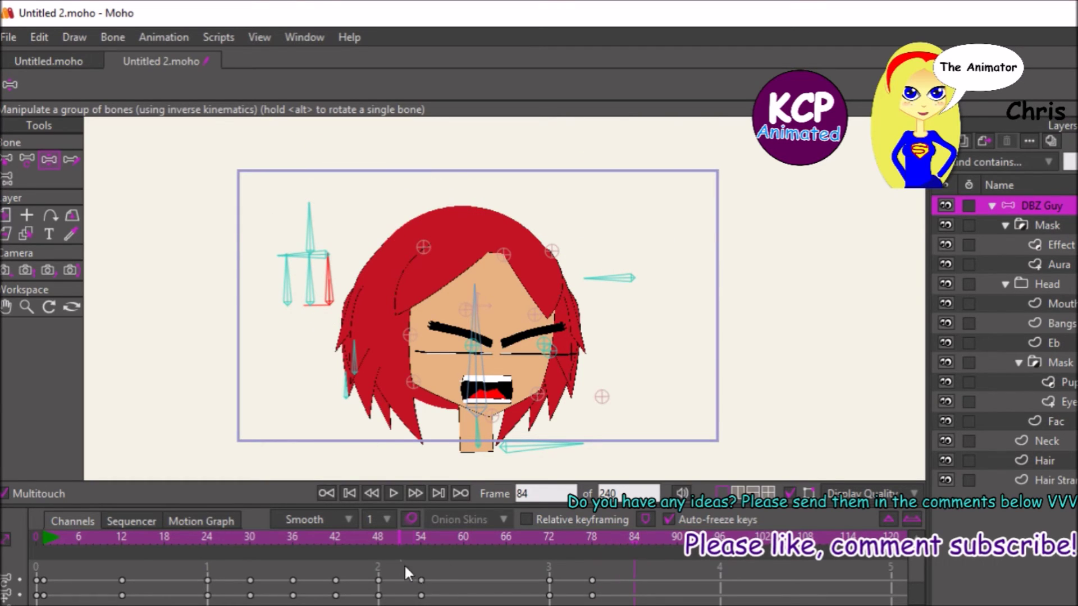
Apply Stagger interpolation to the keyframes at frame 54 and scrub through to frame 84 to check the shaking.
left_click_drag(405, 567, 448, 603)
right_click(421, 588)
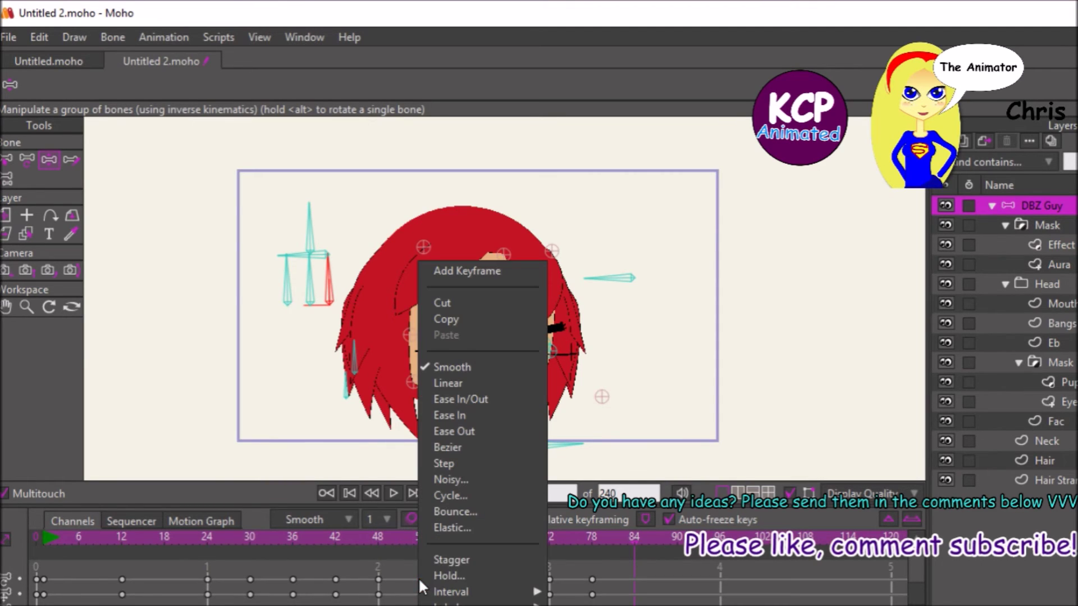
left_click(444, 561)
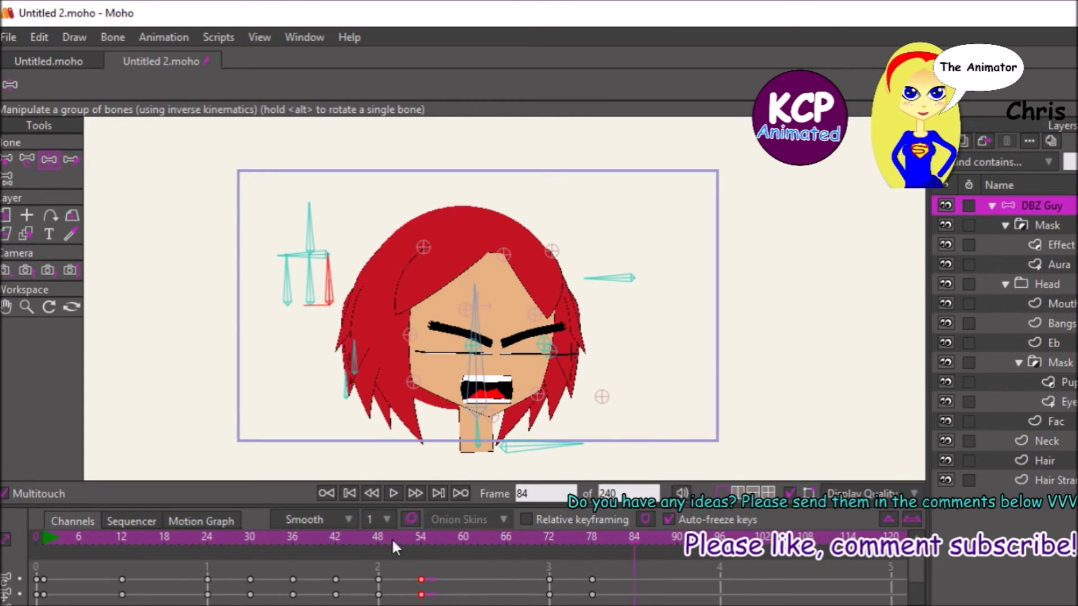
left_click_drag(392, 538, 634, 541)
Raise the blink bone to open the eyes at frame 84 and move the side control bone to tilt the face upward.
left_click_drag(300, 253, 329, 207)
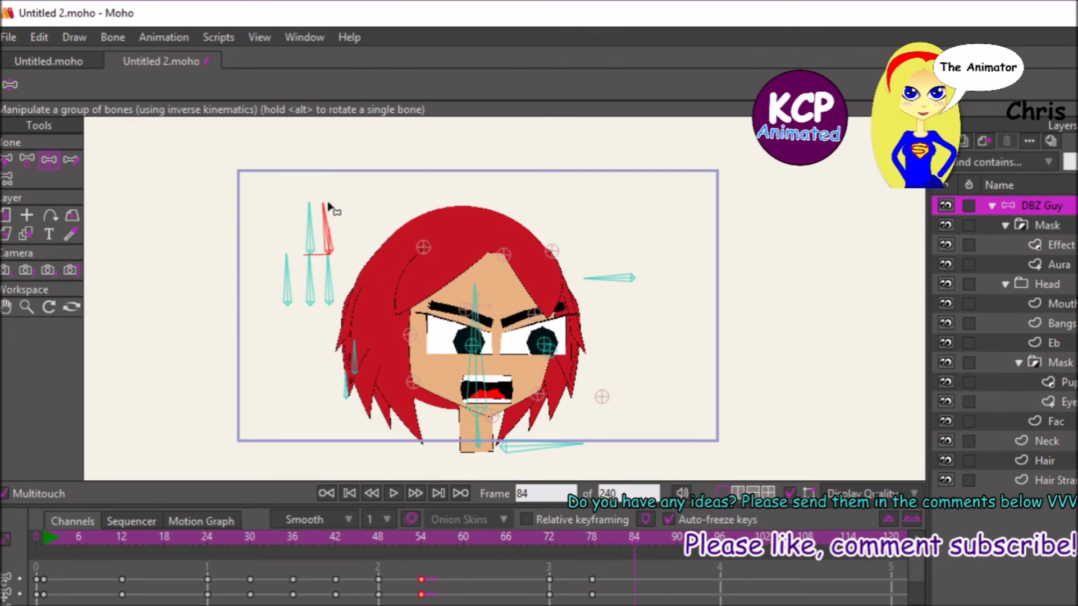
left_click(24, 159)
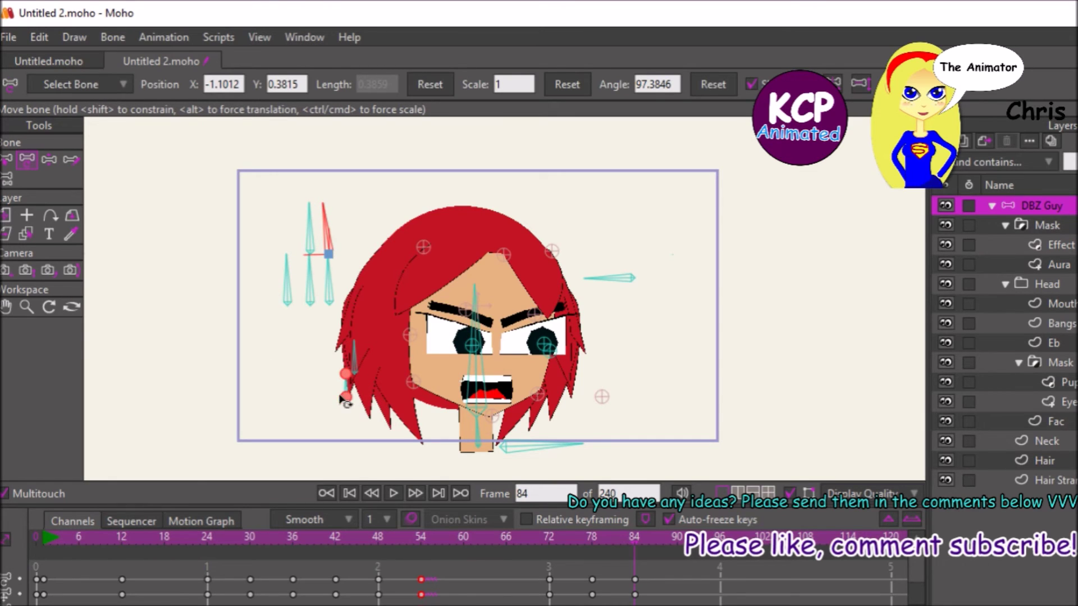
left_click_drag(349, 402, 360, 364)
left_click(283, 338)
left_click(328, 253)
left_click(311, 202)
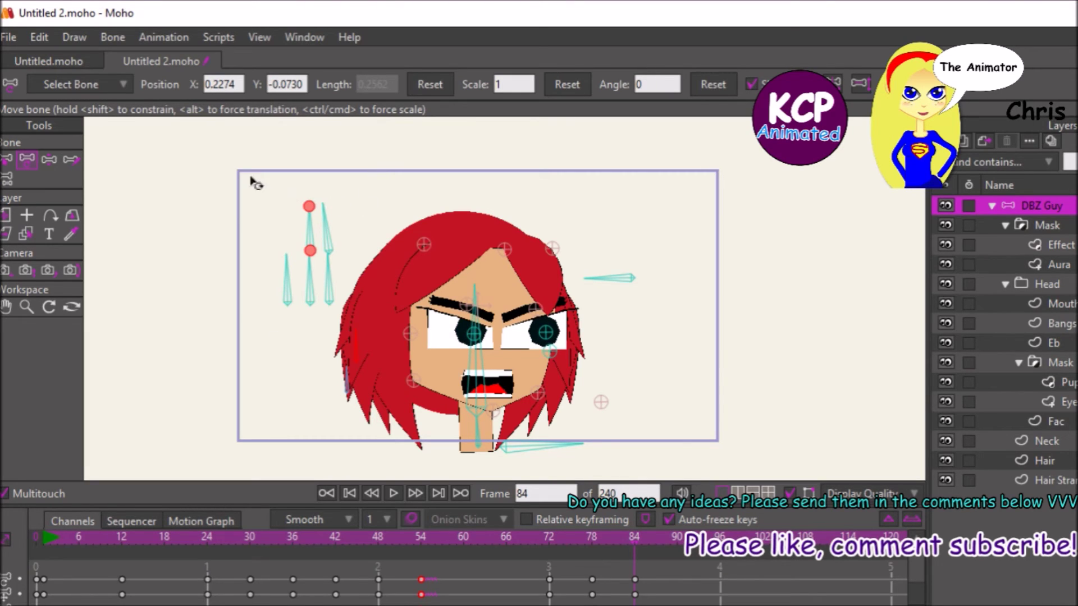
left_click(259, 250)
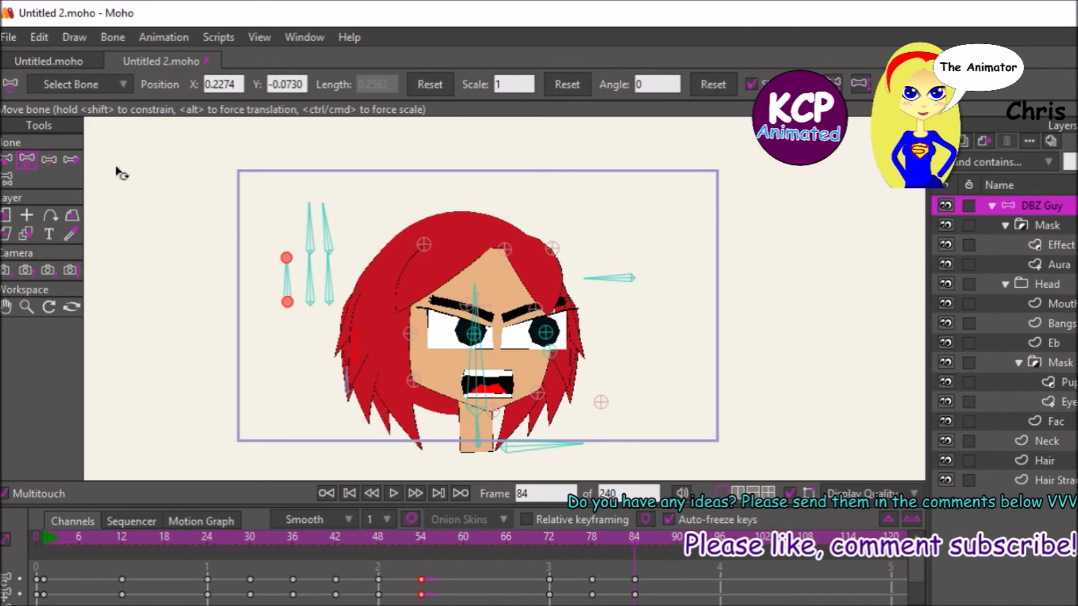
left_click(49, 159)
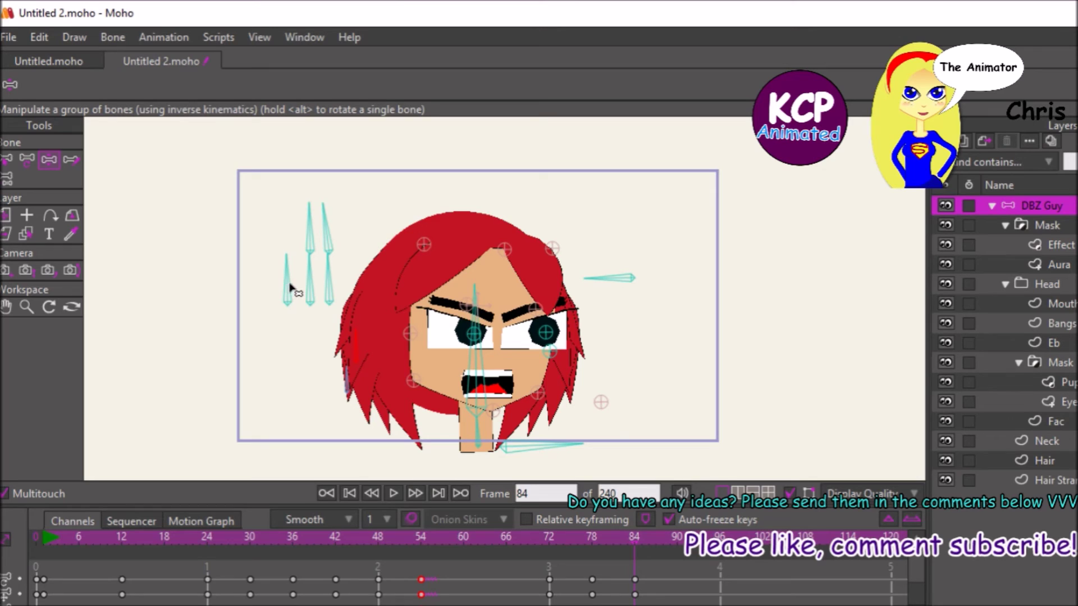
Turn the hair yellow and flare it outward at frame 84, and drop the hair back down at frame 90.
left_click_drag(313, 283, 293, 301)
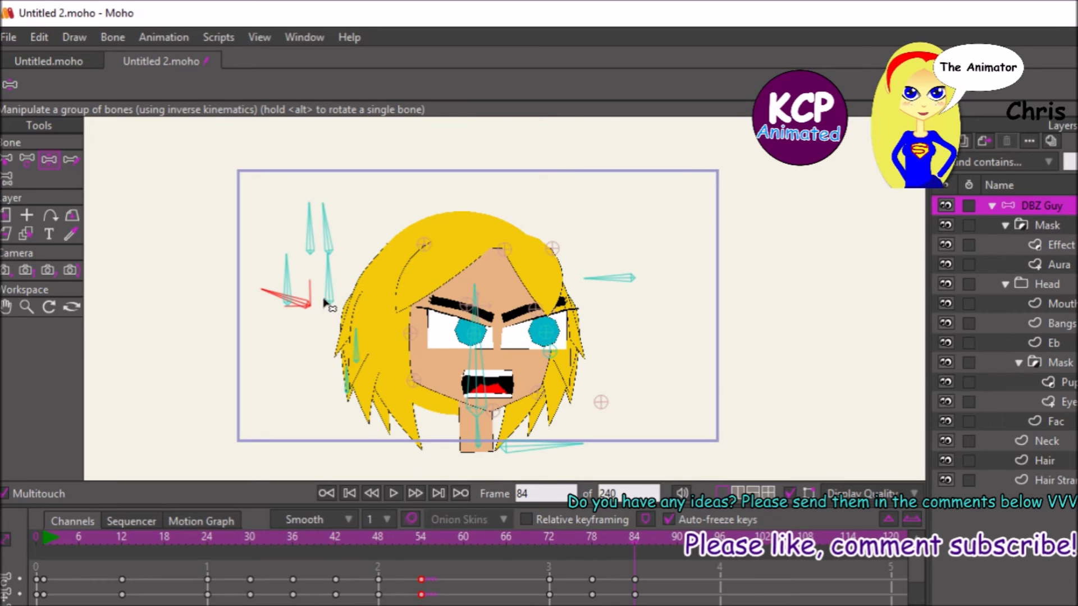
left_click_drag(322, 294, 253, 309)
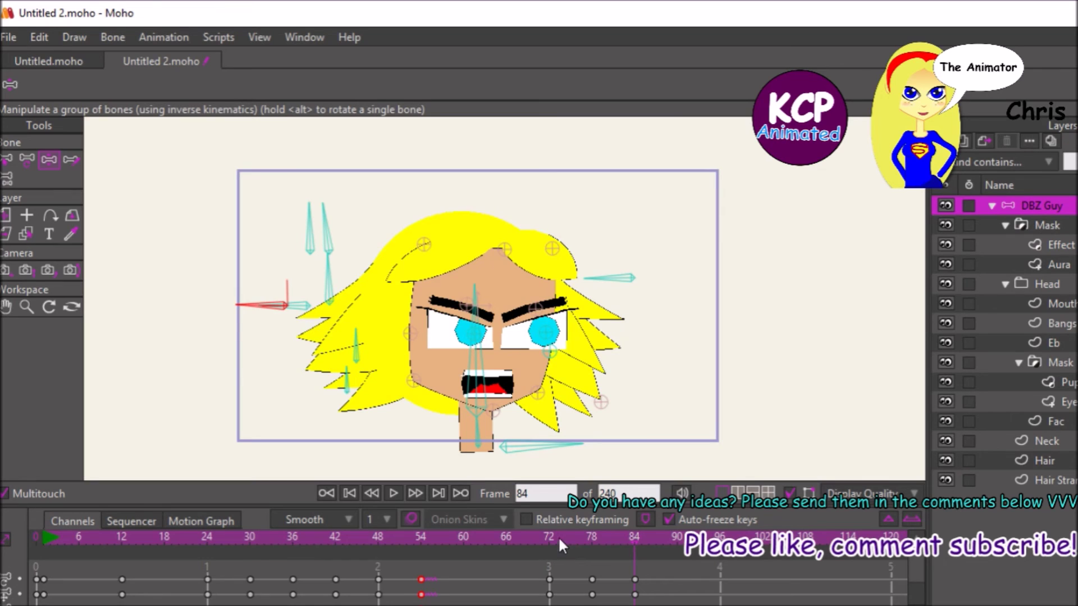
left_click_drag(574, 543, 676, 560)
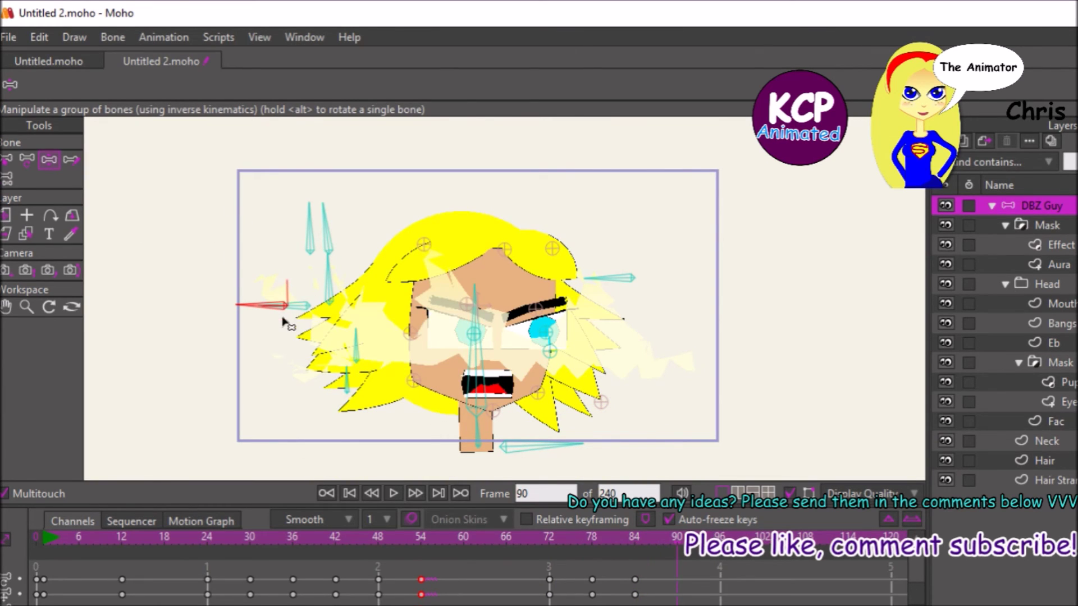
left_click_drag(268, 309, 297, 303)
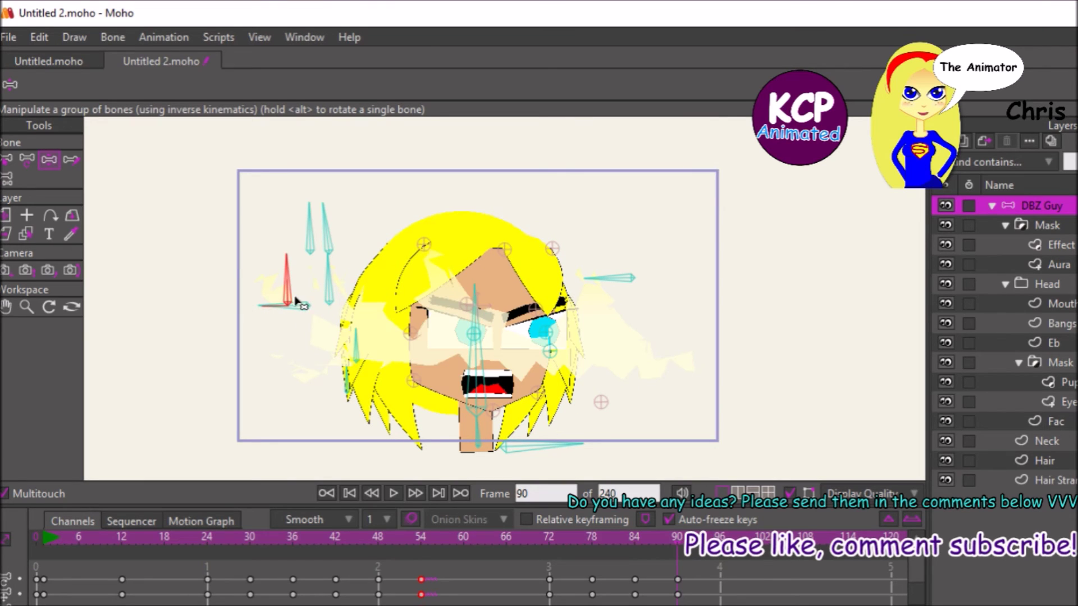
Raise the hair colour bone upright at frame 95 to return the hair to red and the pupils to black.
left_click_drag(651, 544, 699, 568)
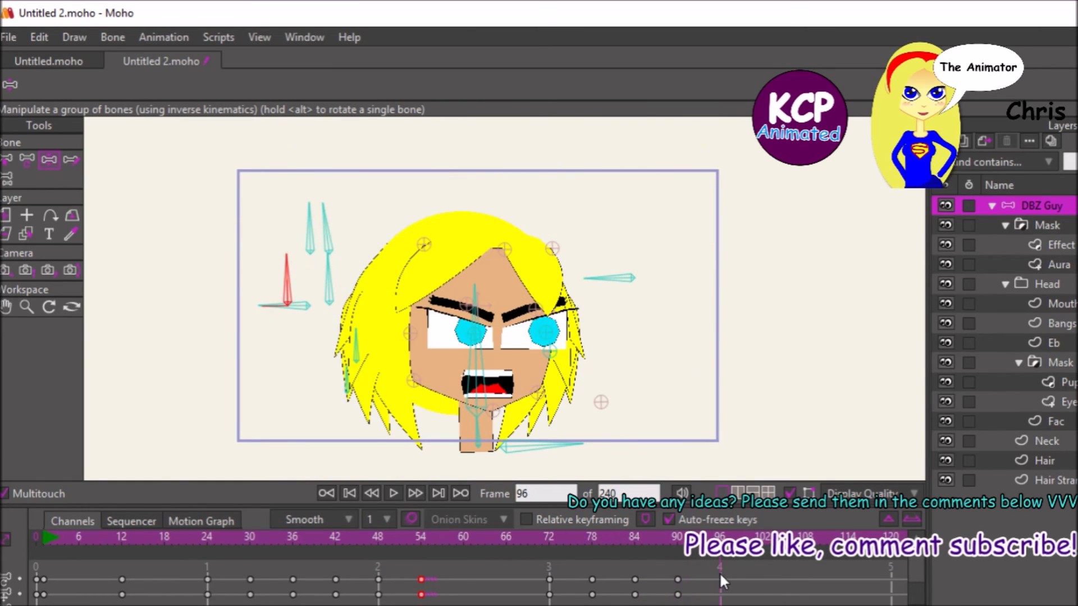
left_click_drag(720, 574, 712, 567)
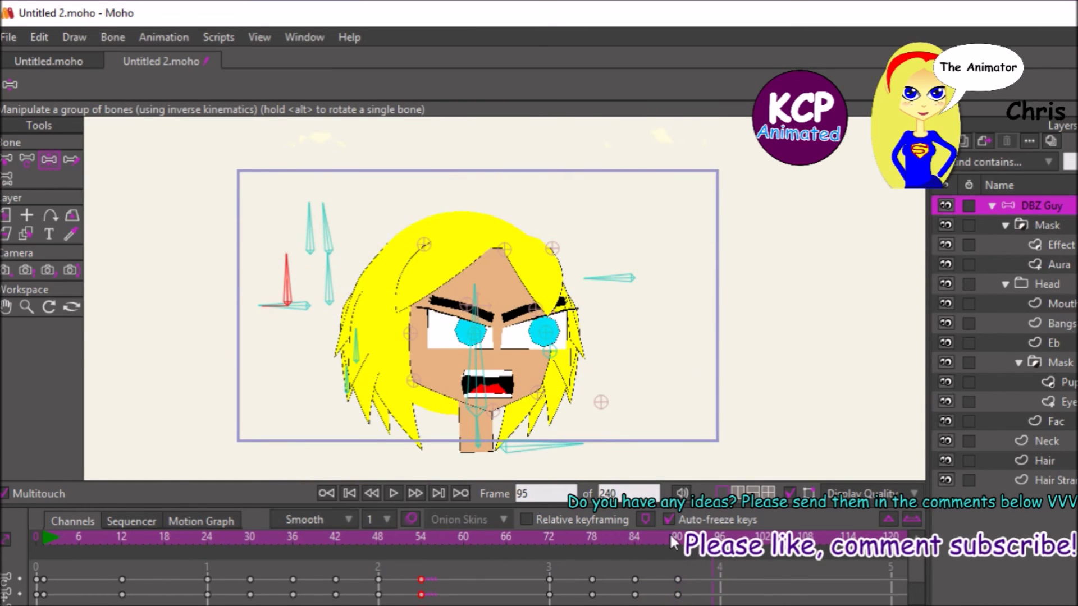
left_click(27, 160)
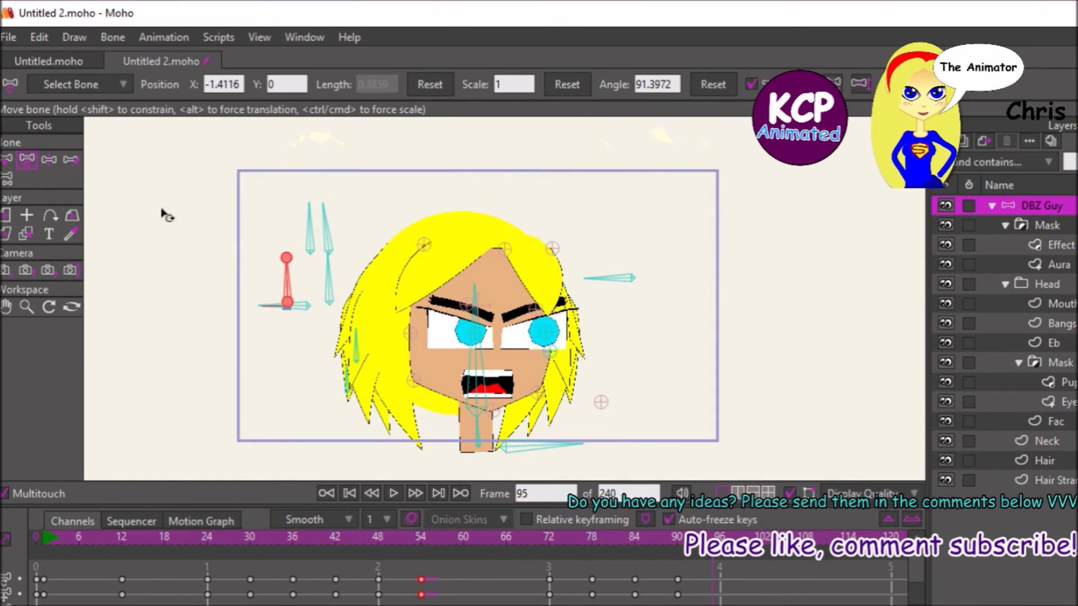
left_click(233, 301)
left_click(49, 159)
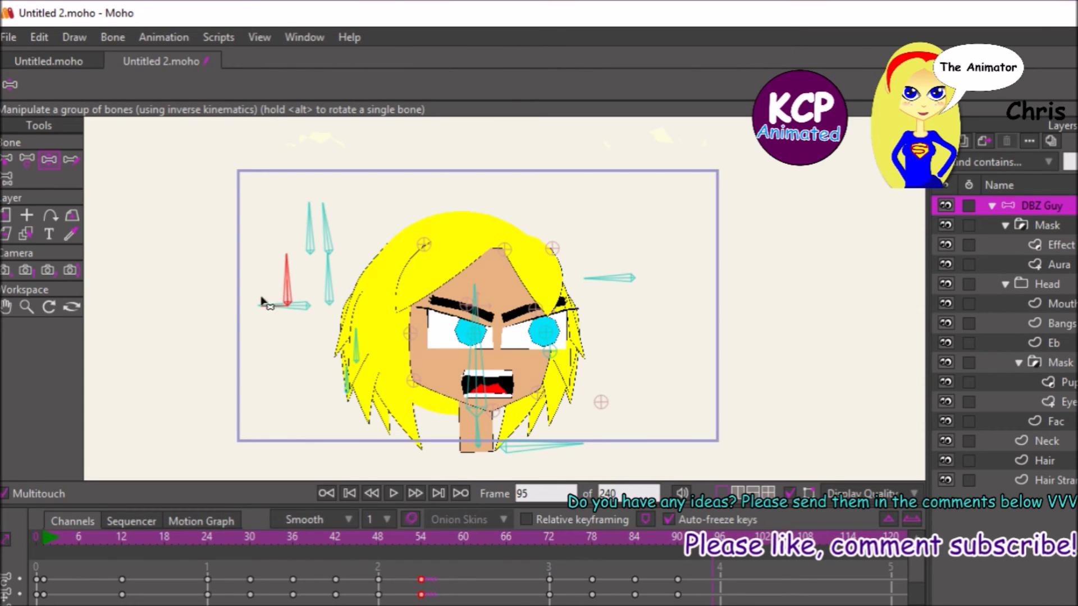
left_click_drag(268, 304, 319, 247)
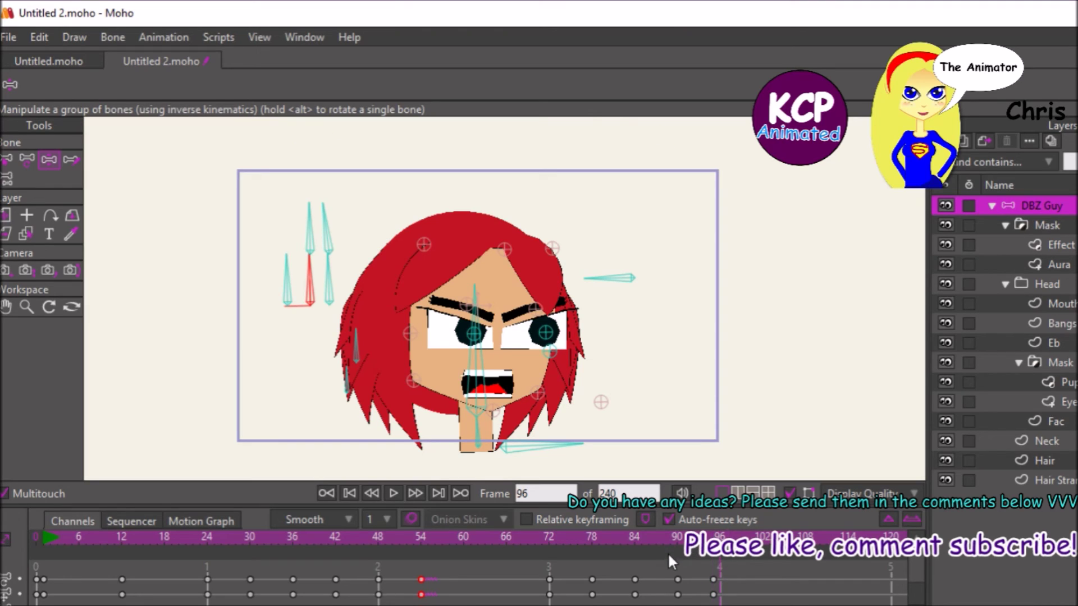
Rotate the combined colour-and-hair bone at frame 98 to turn the hair yellow and flare it outward.
key("Right")
key("Right")
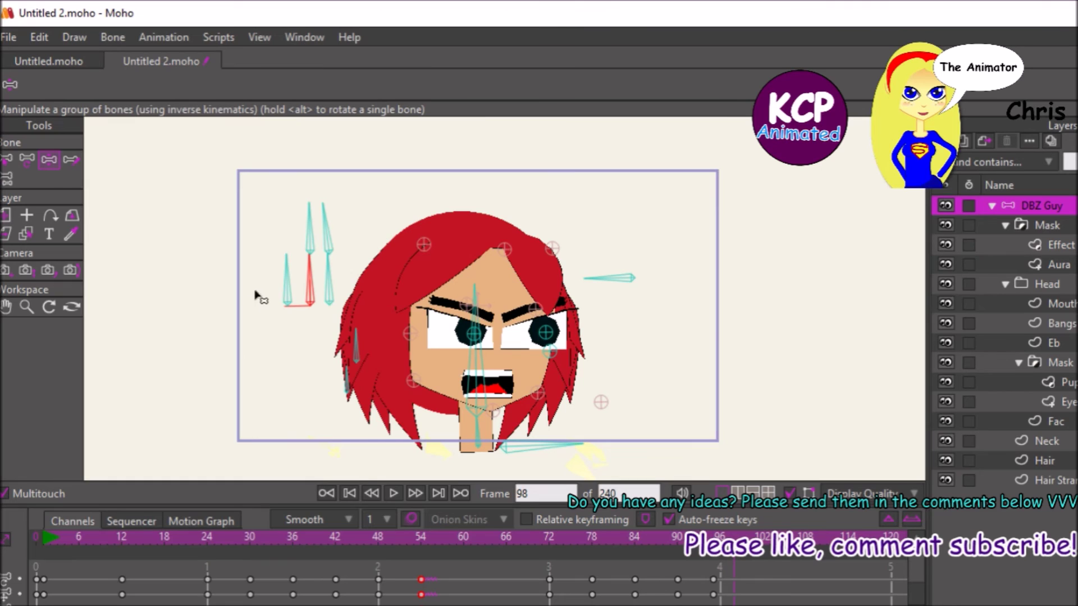
left_click_drag(291, 296, 305, 336)
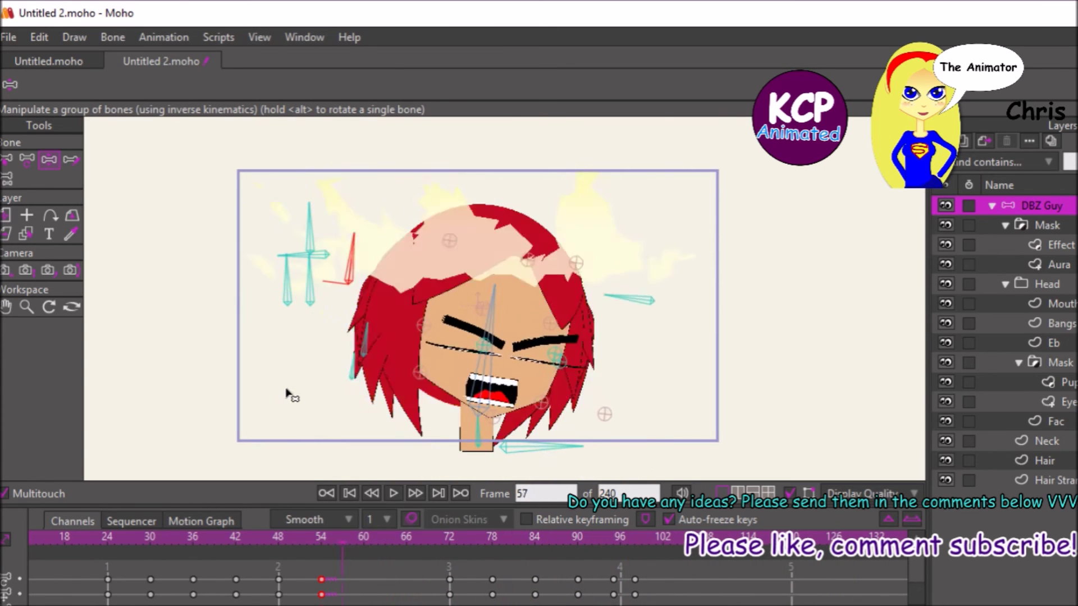
Play the animation from the start to check the transformation through the last keyframes.
key("Left")
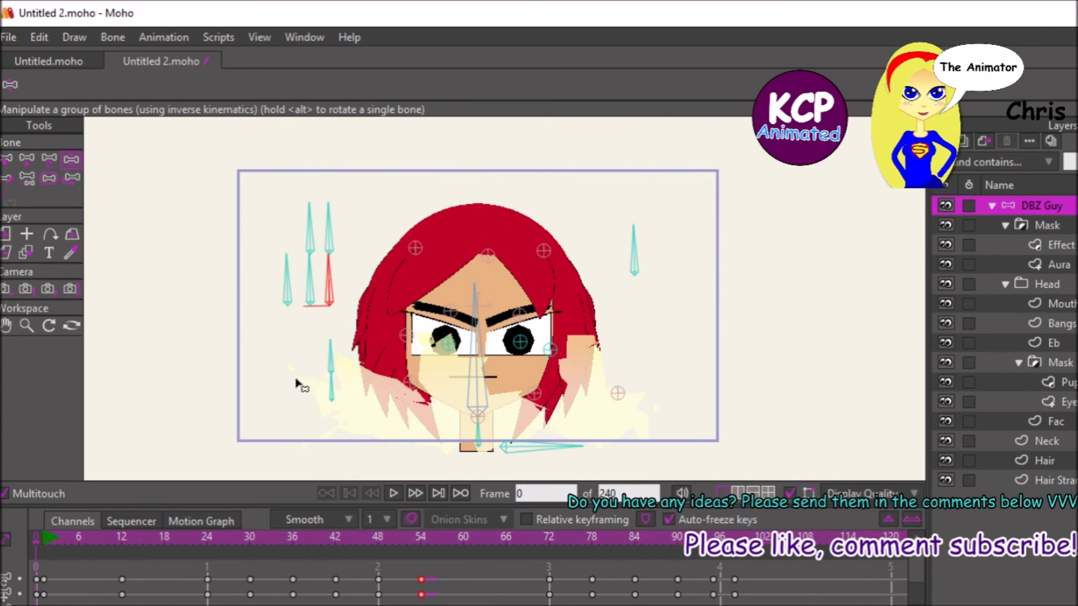
key("space")
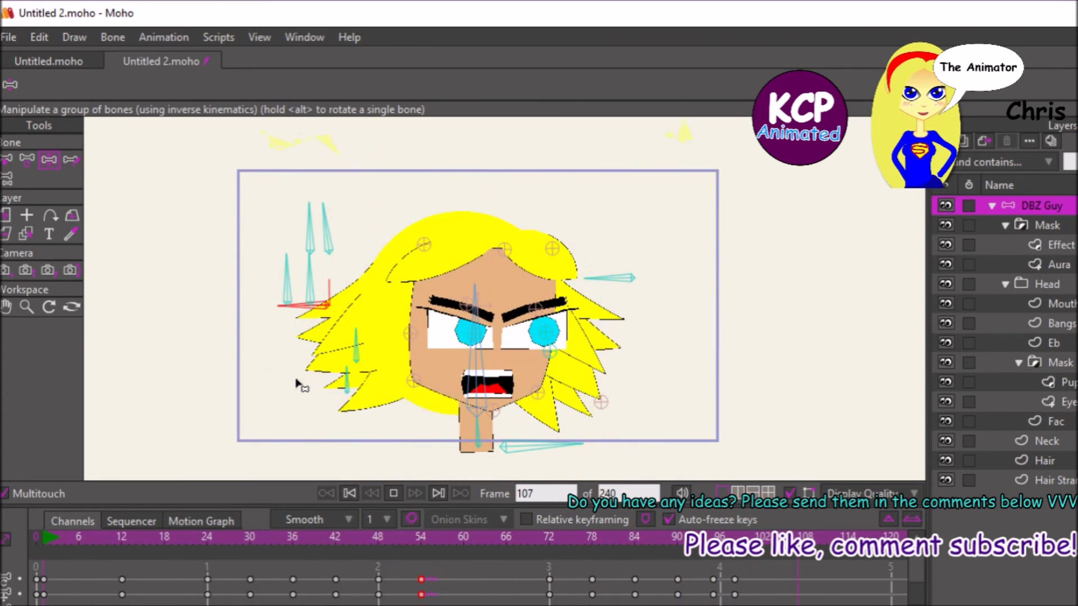
key("space")
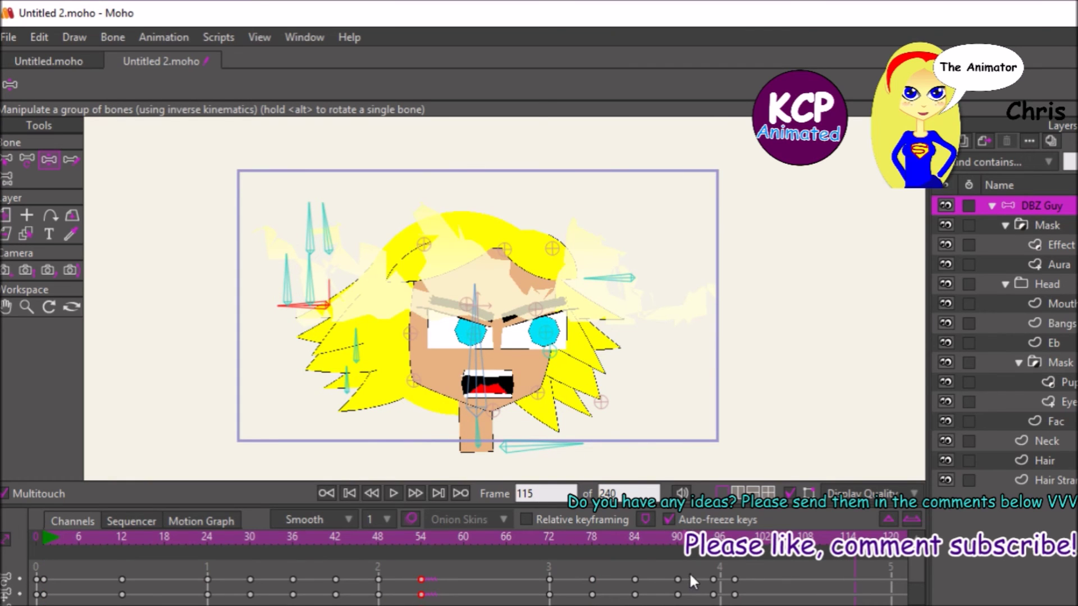
Raise the mouth control bone at frame 84 to close the mouth, and play back the change.
left_click_drag(718, 557, 632, 571)
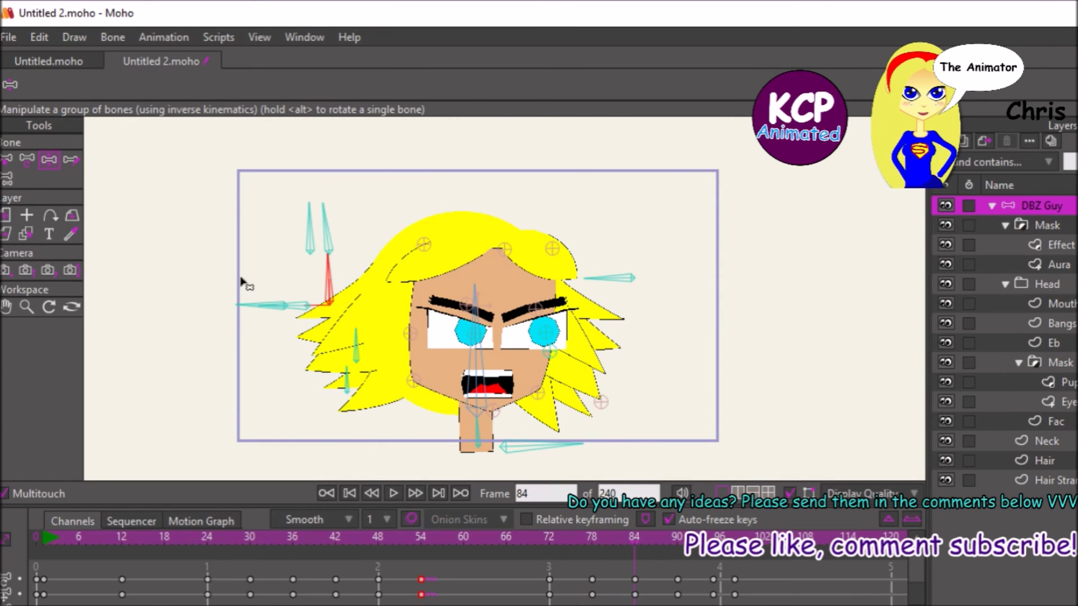
left_click_drag(614, 280, 679, 215)
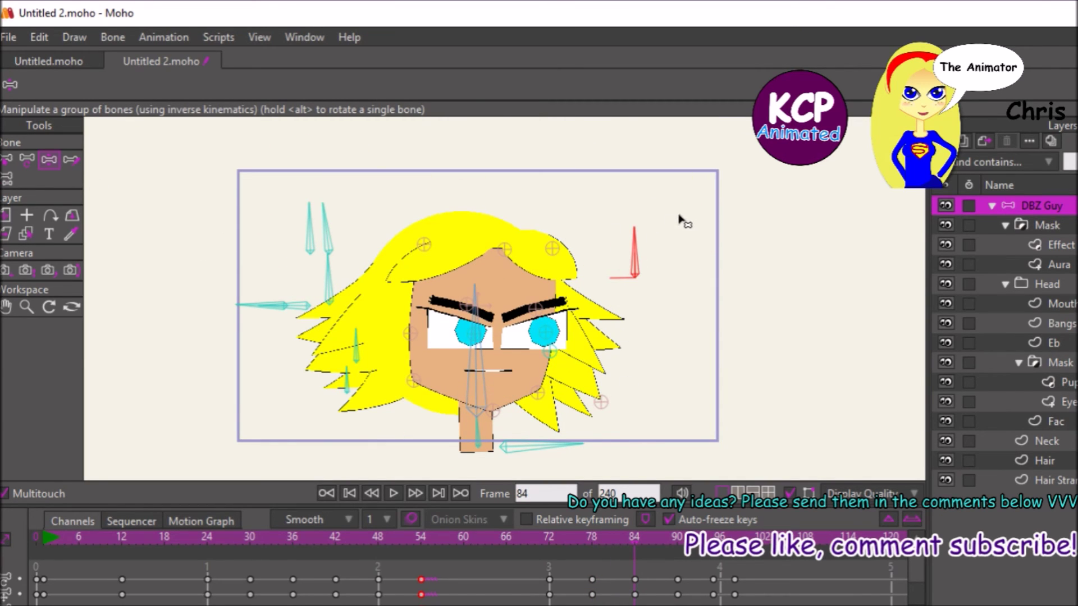
key("space")
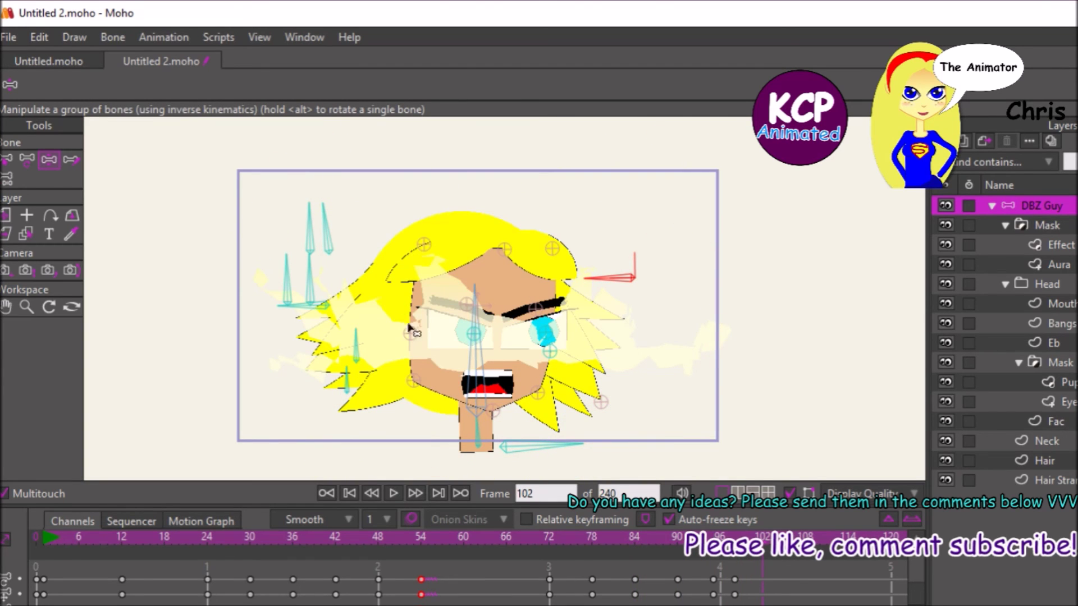
Tilt the head bone slightly at frame 90 and give its keyframes the same shaking interpolation as those at frame 54.
left_click(678, 540)
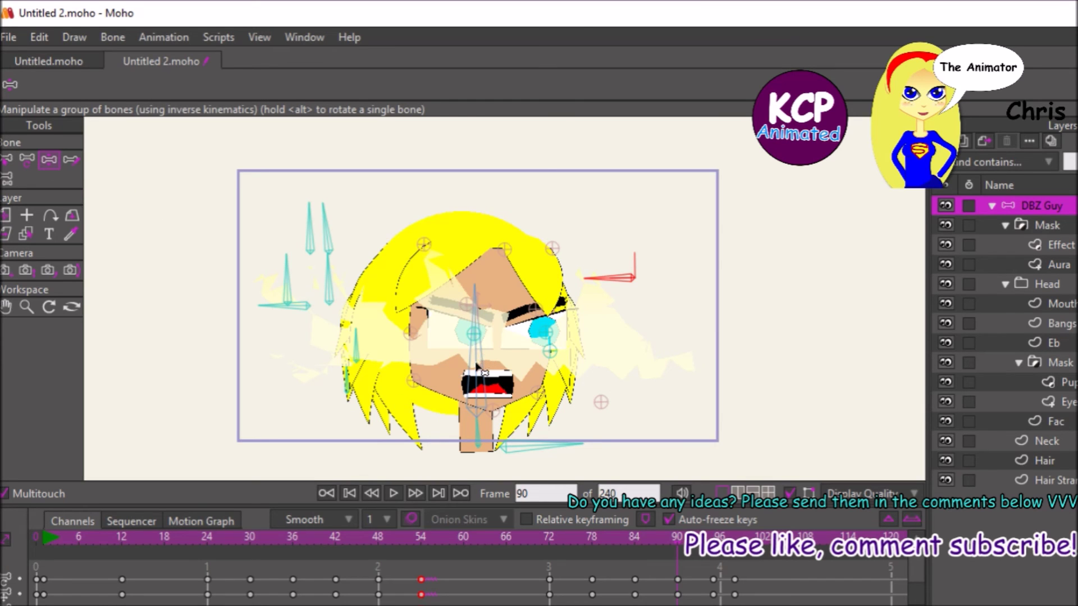
left_click_drag(476, 364, 487, 363)
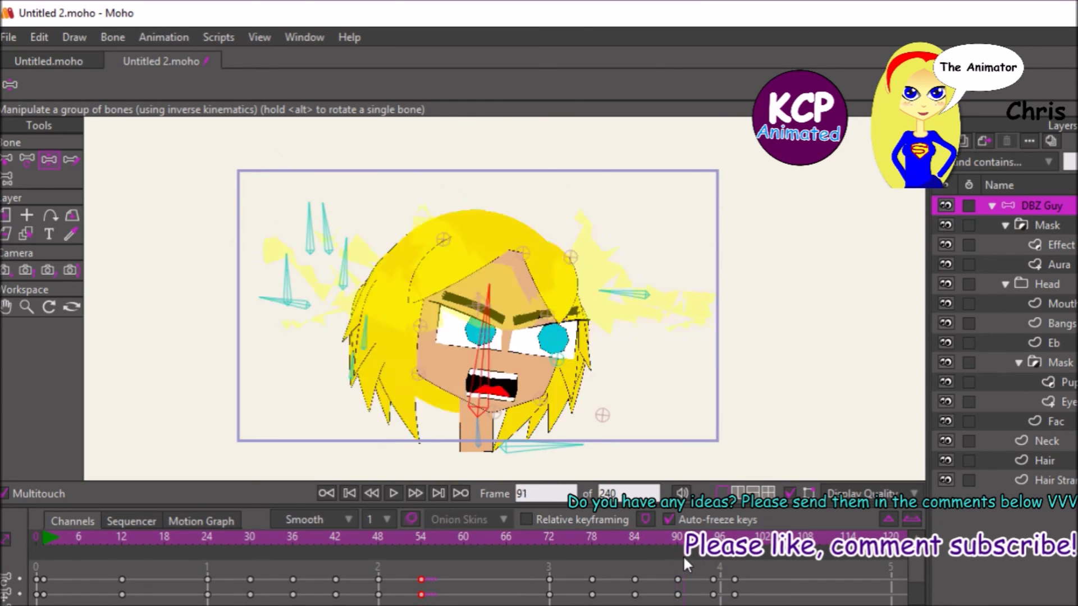
right_click(678, 580)
left_click(678, 575)
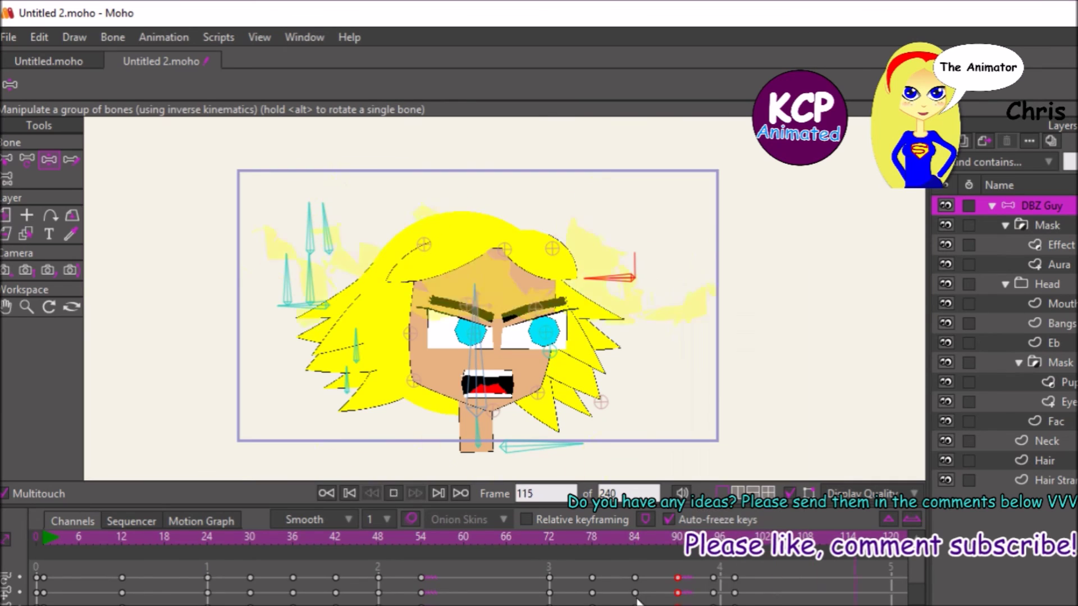
Rotate the hair movement bone at frame 99 to flare the yellow hair, and apply Cycle interpolation to that keyframe.
left_click(287, 306)
left_click_drag(262, 307, 263, 304)
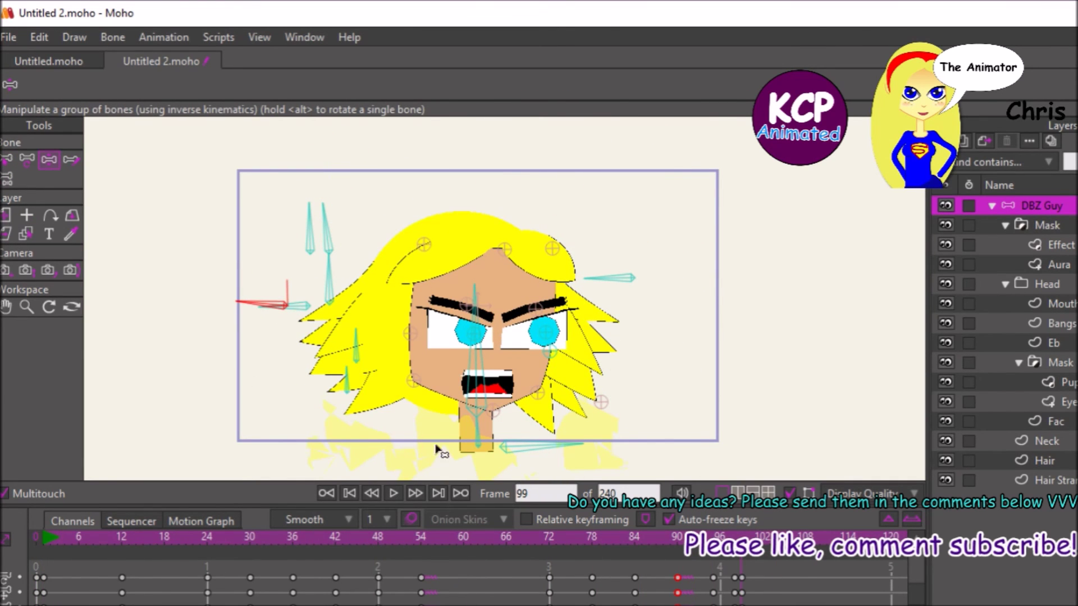
left_click_drag(917, 559, 918, 578)
right_click(741, 604)
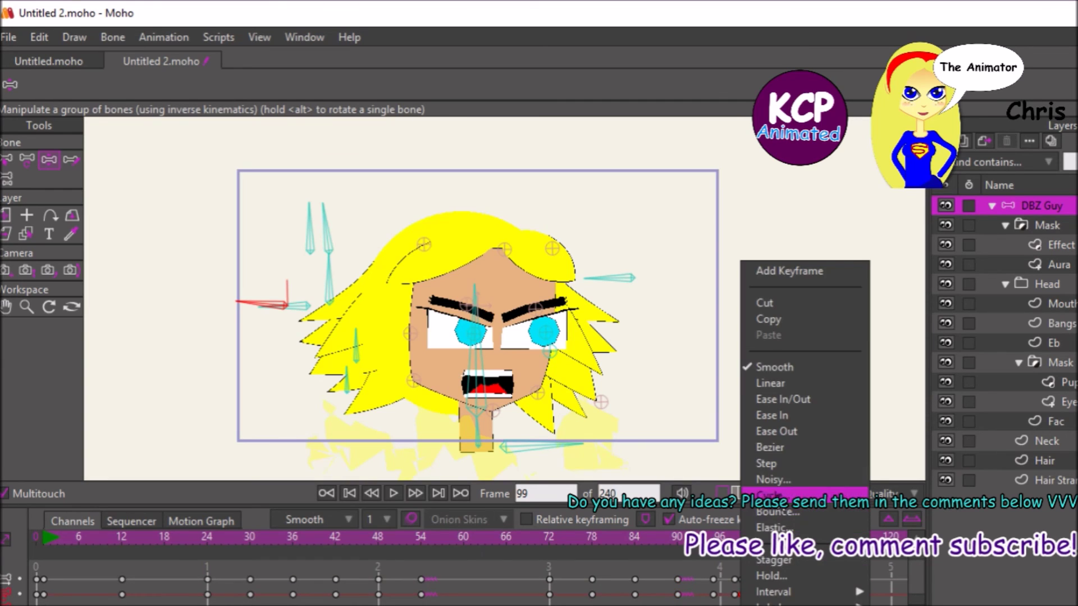
left_click(786, 495)
left_click(737, 212)
left_click(393, 493)
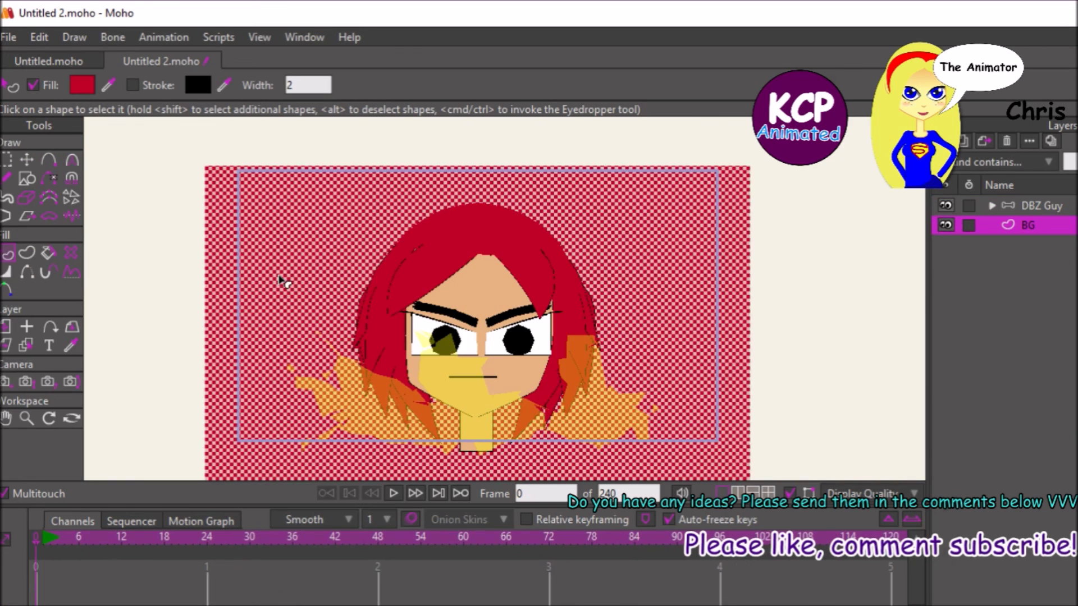
Fill the background rectangle on the BG layer with black and deselect the shape.
key("ctrl+t")
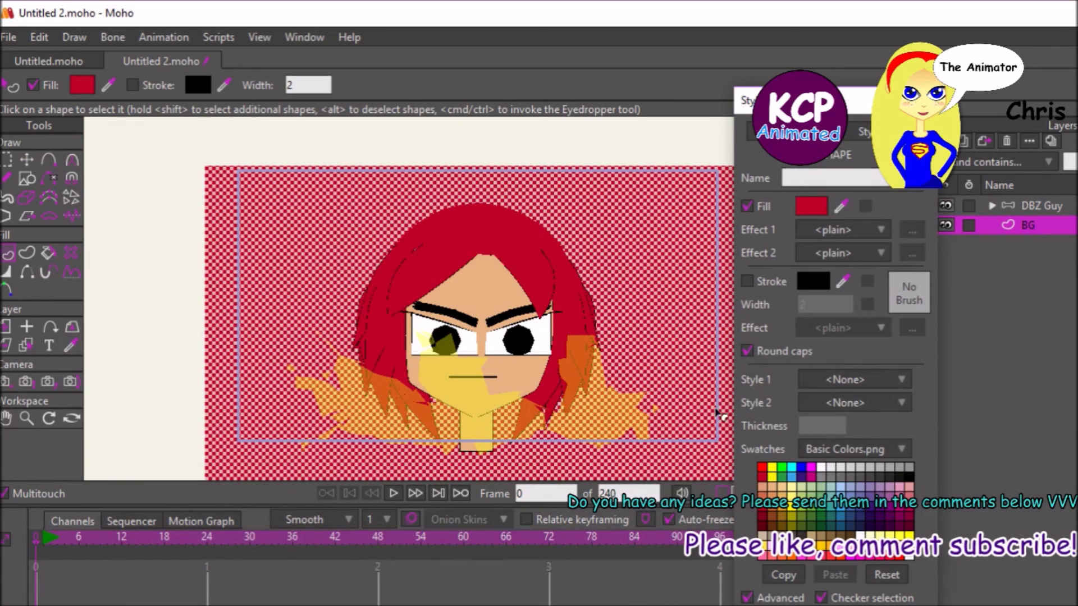
left_click(906, 474)
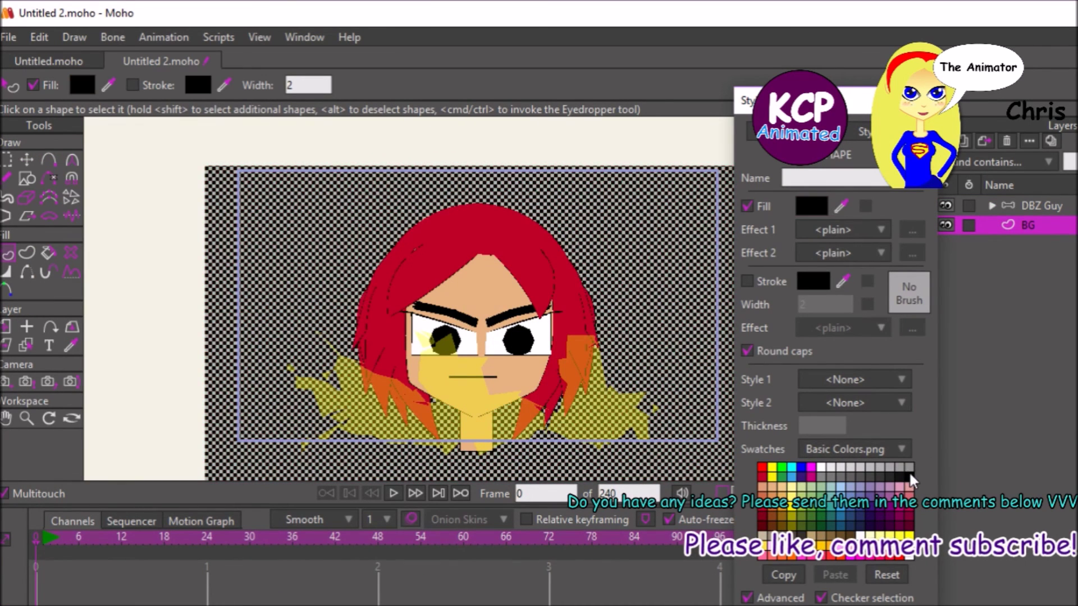
key("ctrl+t")
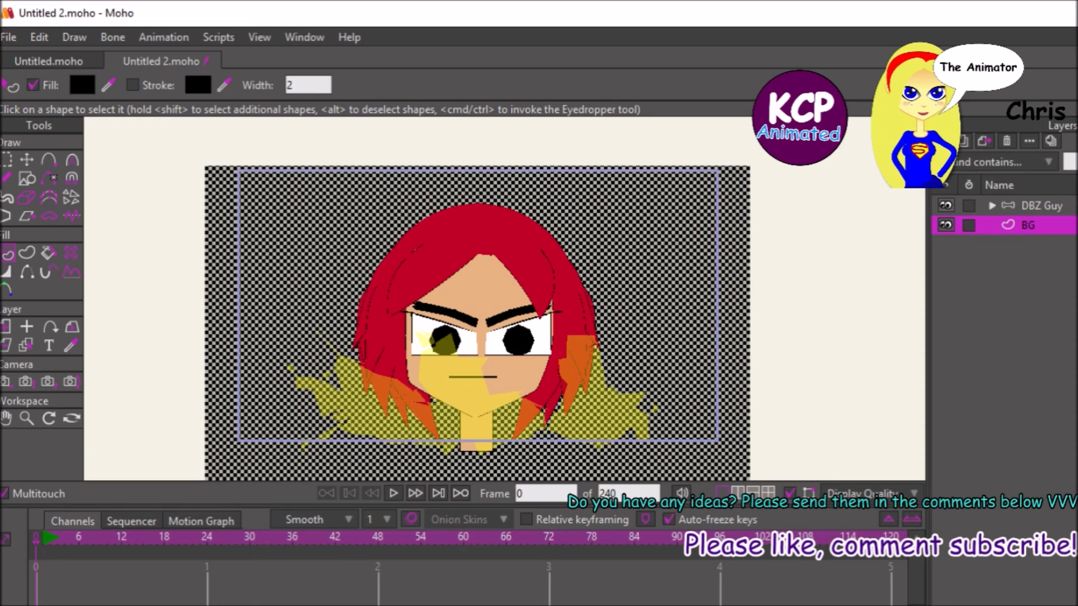
key("Return")
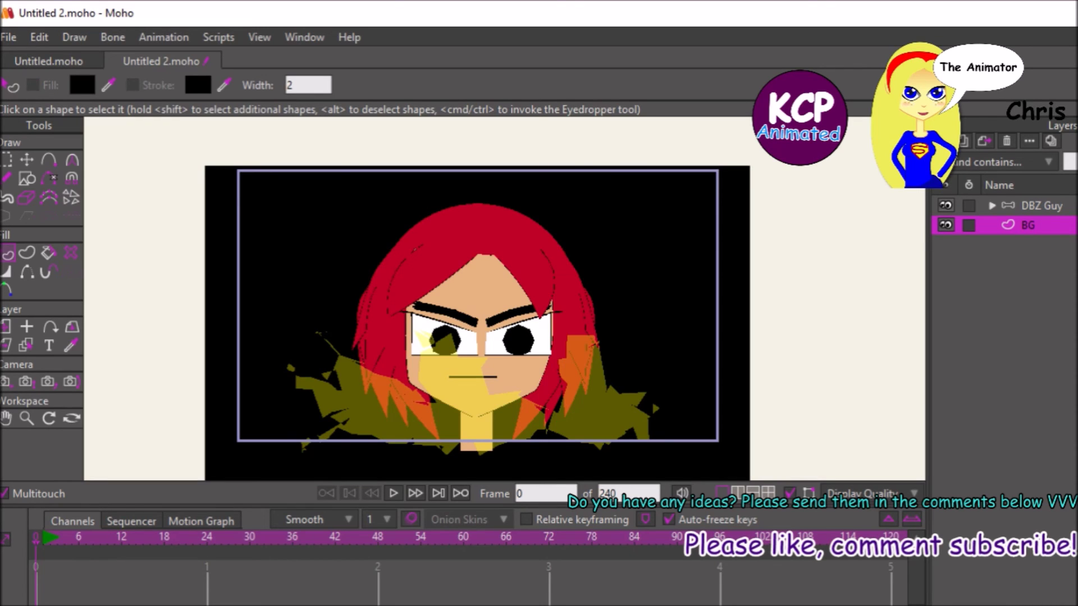
Turn on the layer shadow for the DBZ Guy layer and set its offset to 0.
double_click(1016, 206)
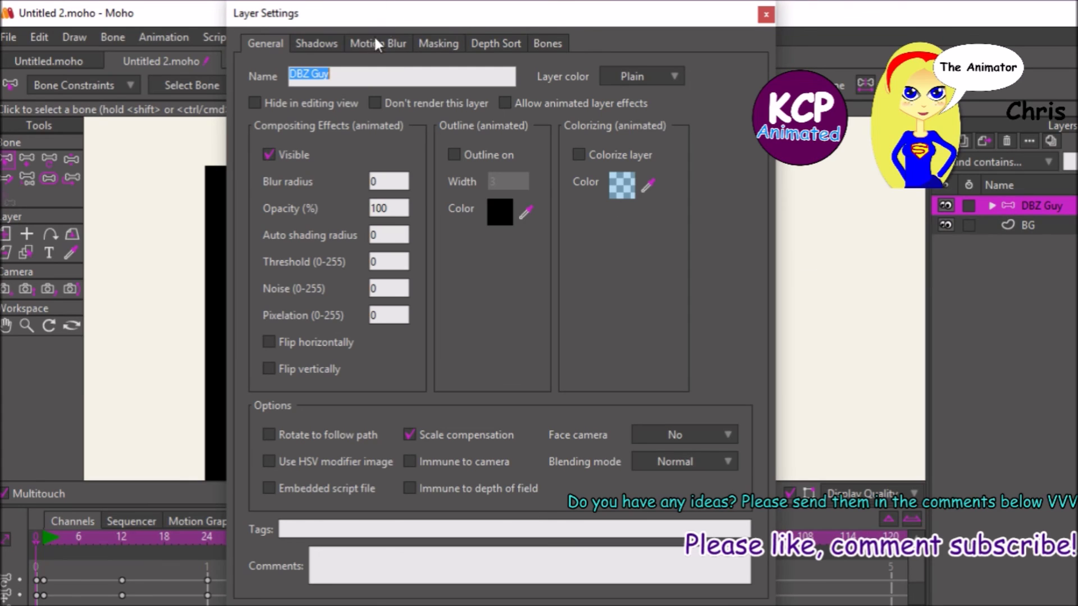
left_click(328, 43)
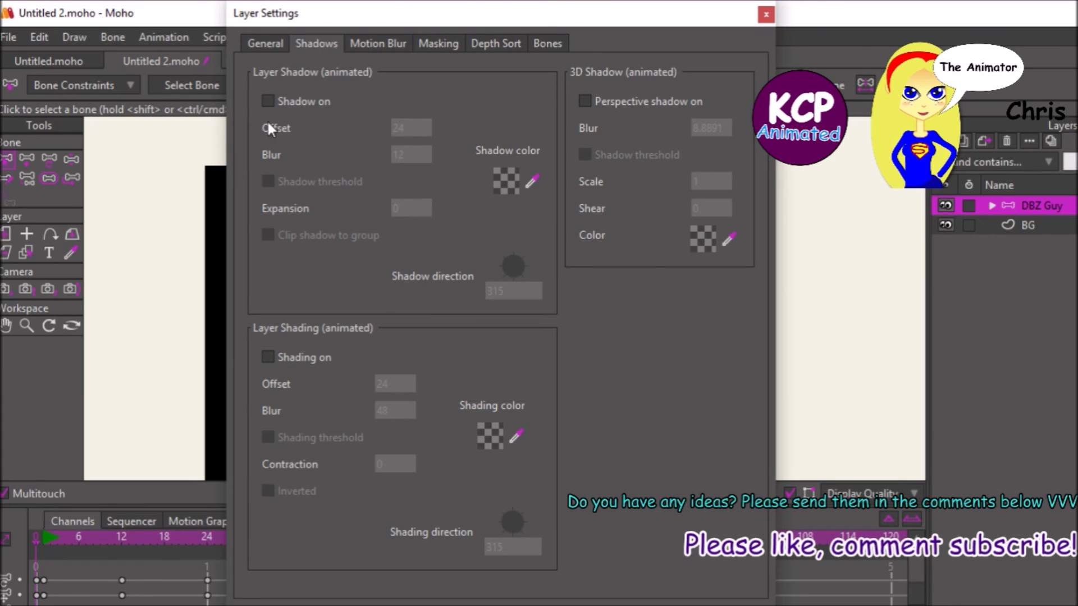
left_click(287, 102)
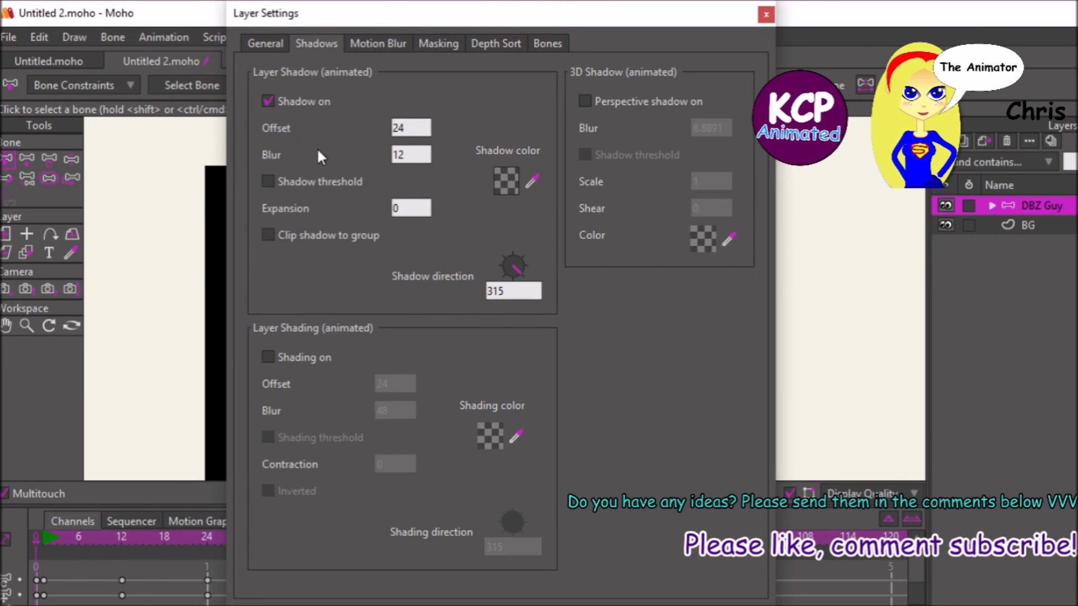
double_click(428, 130)
type("0")
Set the layer shadow colour to F7F7F7, confirm the layer settings and render a preview of the frame.
left_click(509, 177)
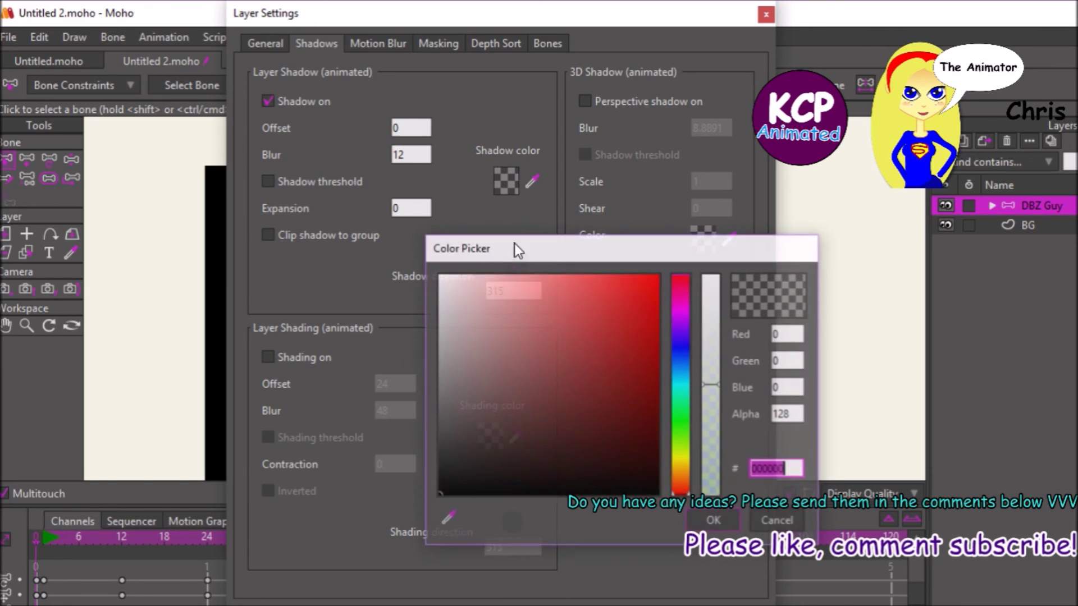
left_click(687, 452)
left_click_drag(641, 352, 673, 271)
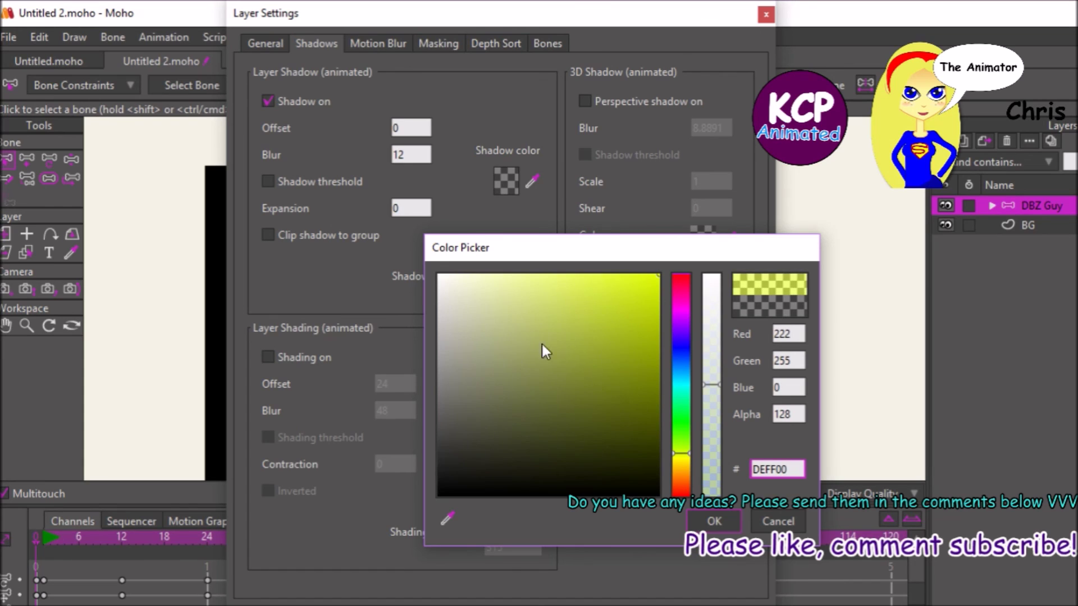
left_click_drag(447, 284, 414, 281)
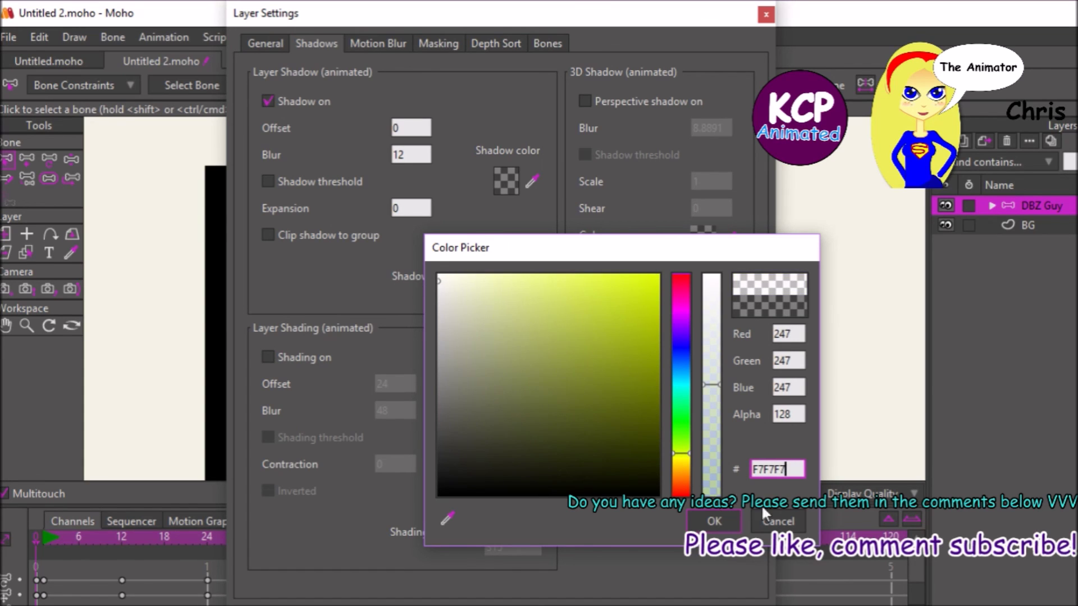
left_click(715, 521)
double_click(411, 209)
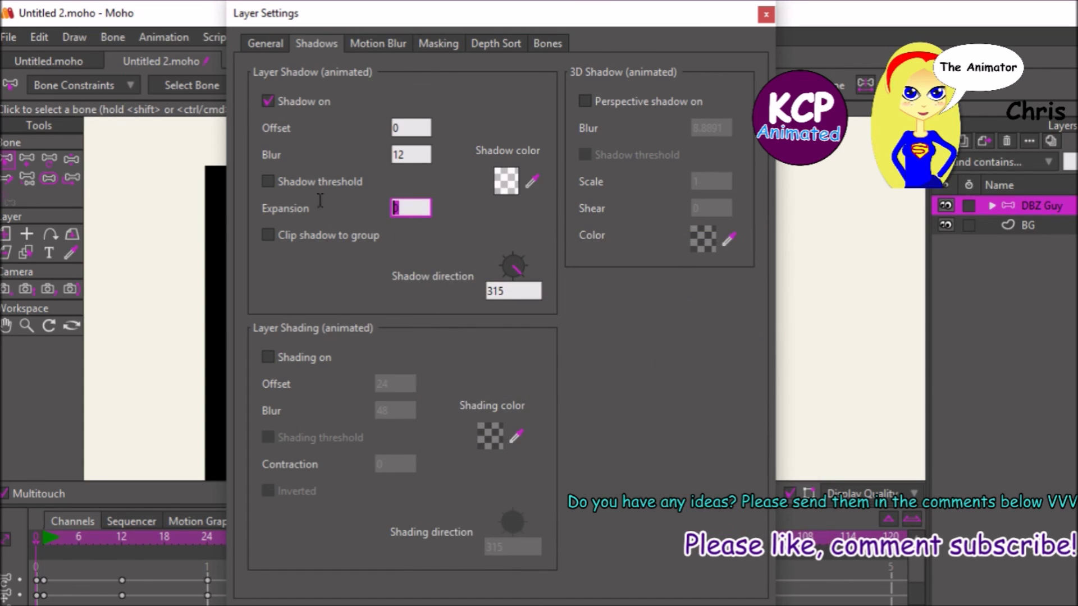
key("Return")
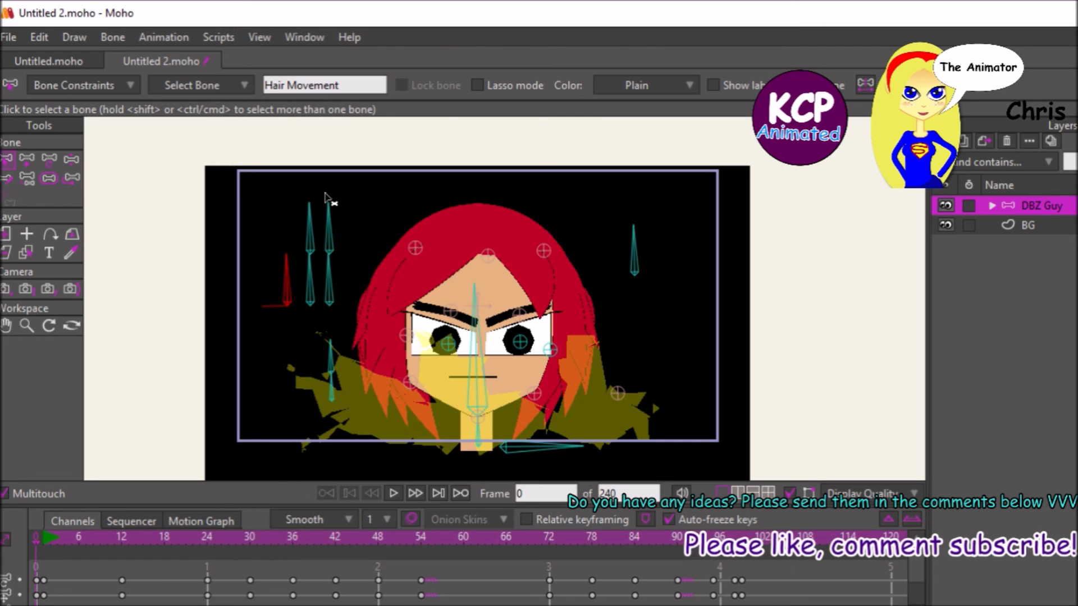
key("ctrl+r")
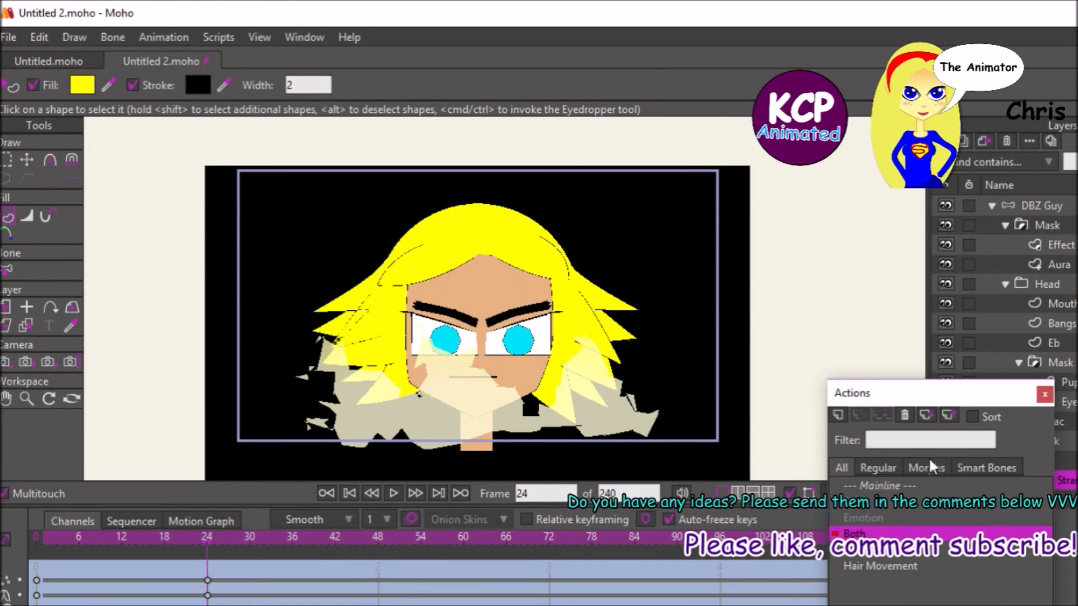
Leave the Both action by making Mainline the active action, and close the Actions window.
left_click(901, 484)
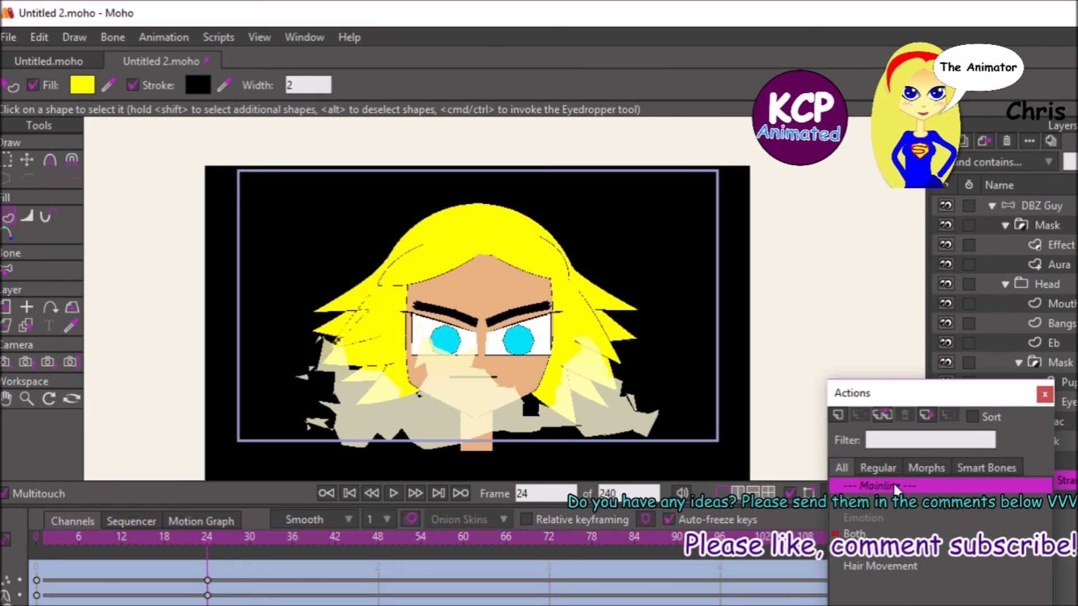
double_click(877, 487)
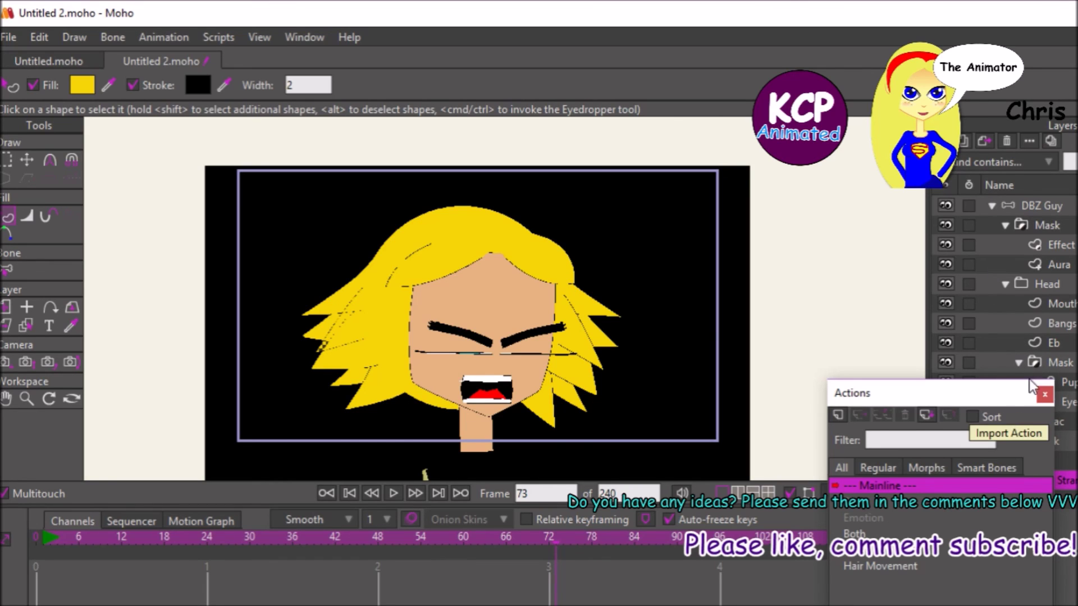
left_click(1045, 394)
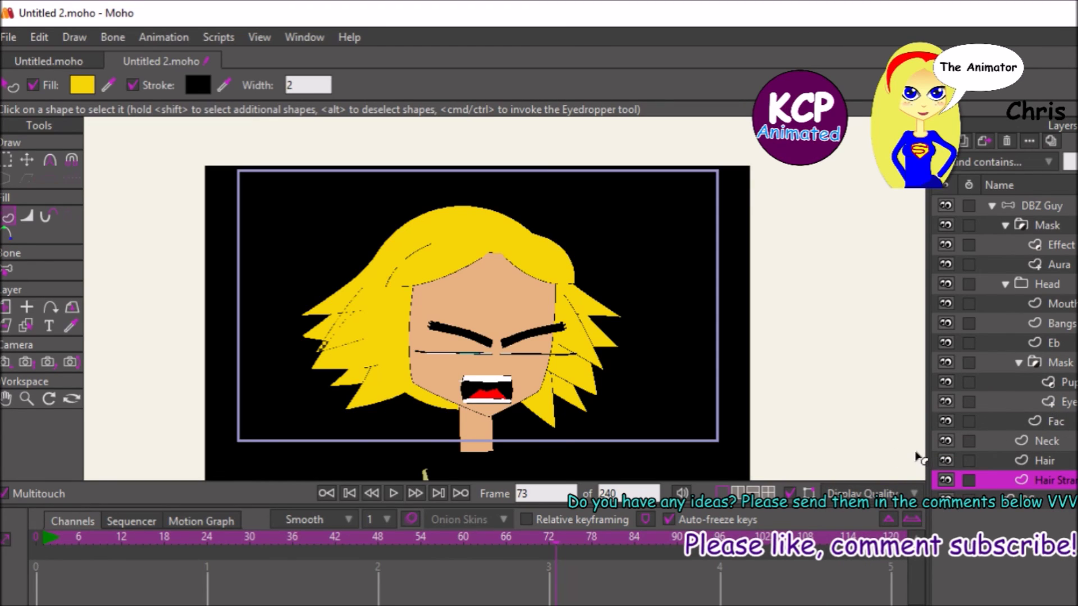